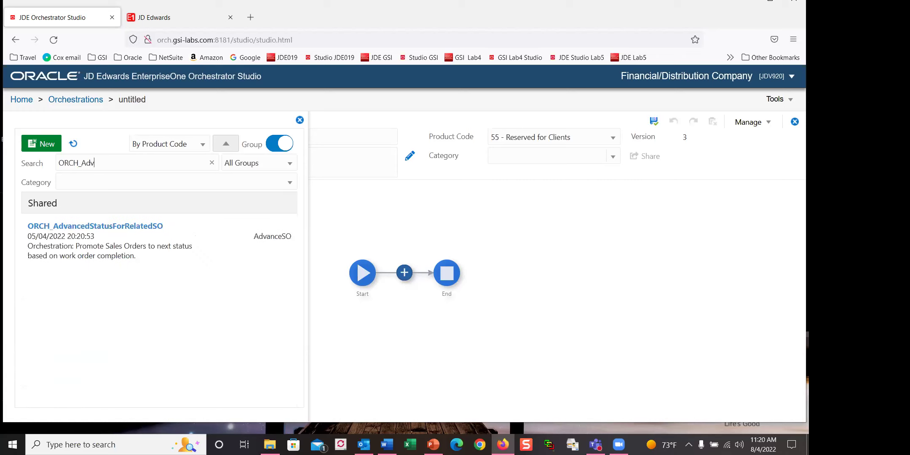
- Open the ORCH_AdvancedStatusForRelatedSO orchestration and review the inputs it needs to run
left_click(102, 234)
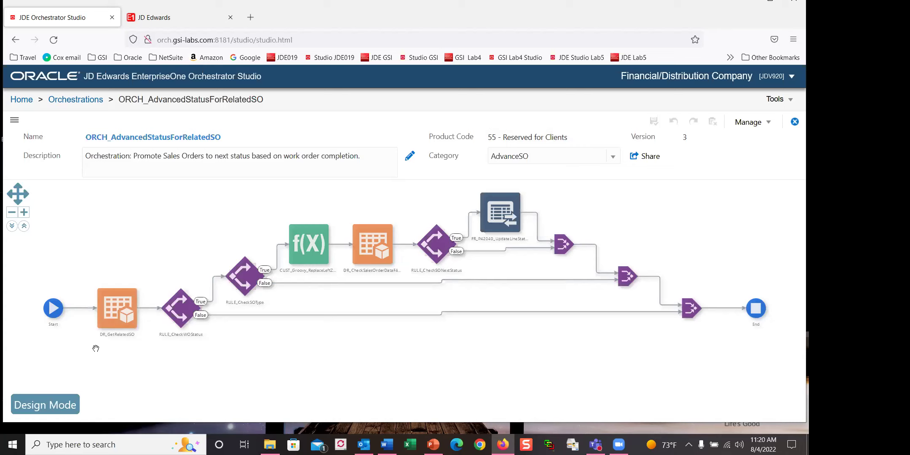
mouse_move(119, 321)
mouse_move(49, 308)
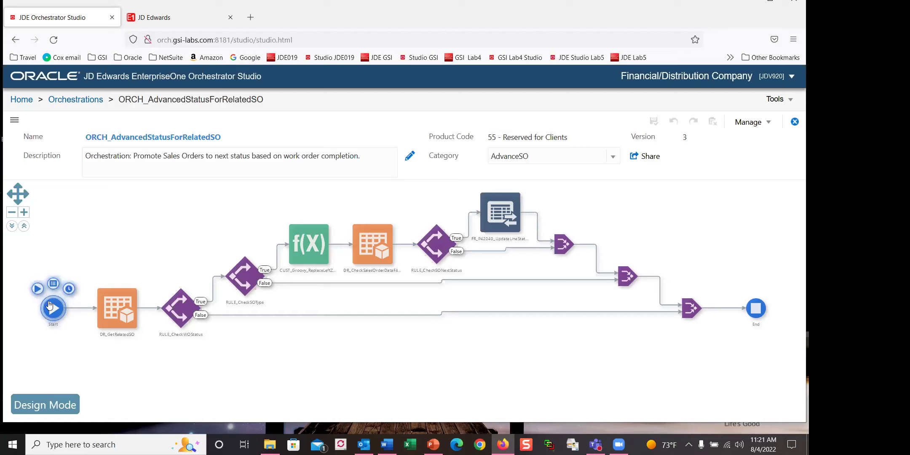
left_click(37, 289)
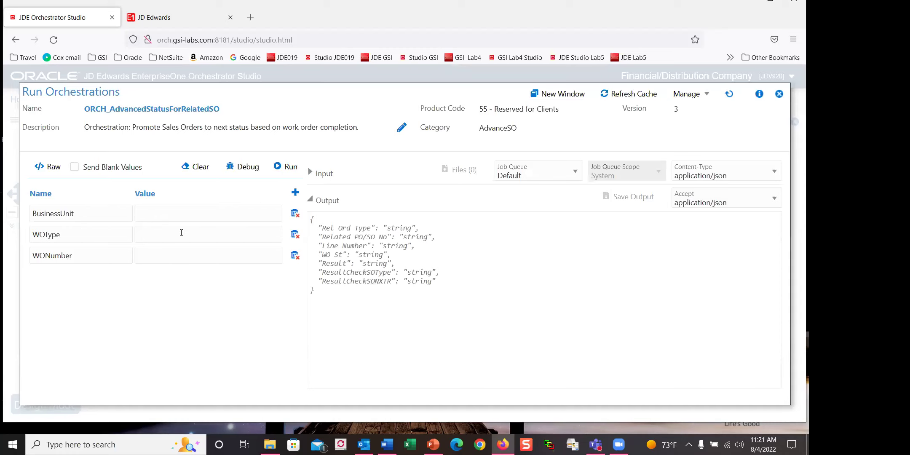
left_click(779, 94)
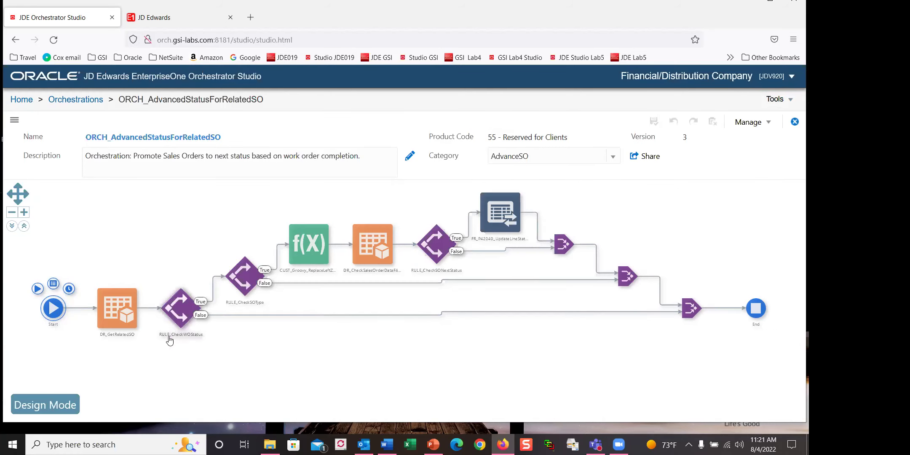
- Examine the descriptions of the orchestration's components, from the work order status rule to the FR_P42040_UpdateLineStatus form request
mouse_move(188, 315)
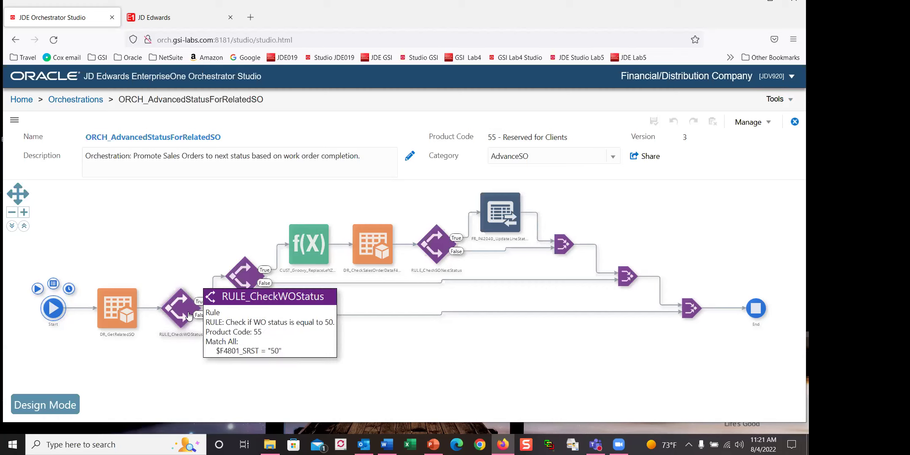
mouse_move(238, 282)
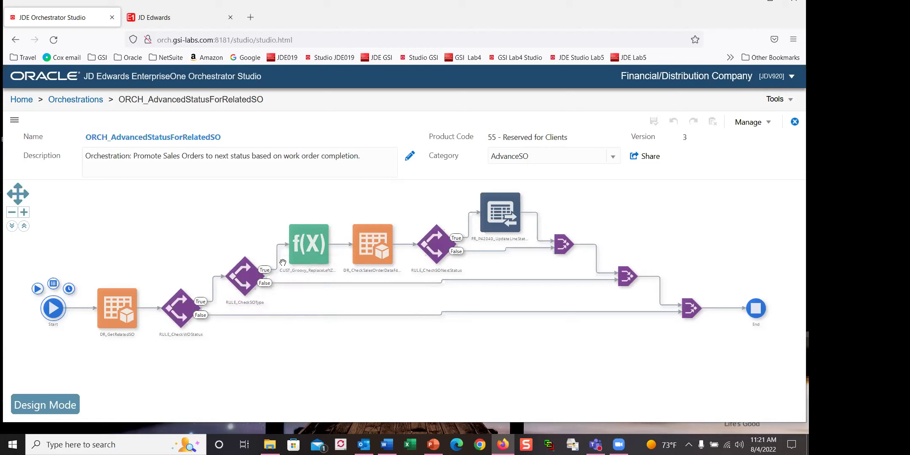
mouse_move(366, 250)
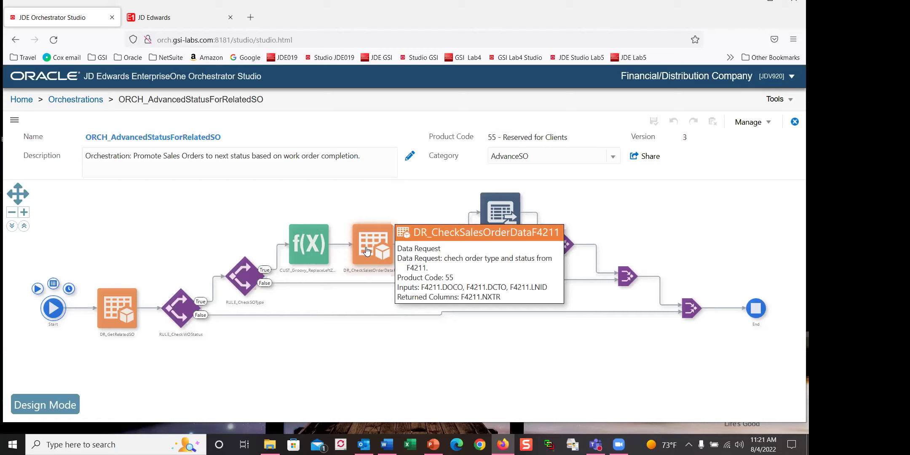
mouse_move(436, 248)
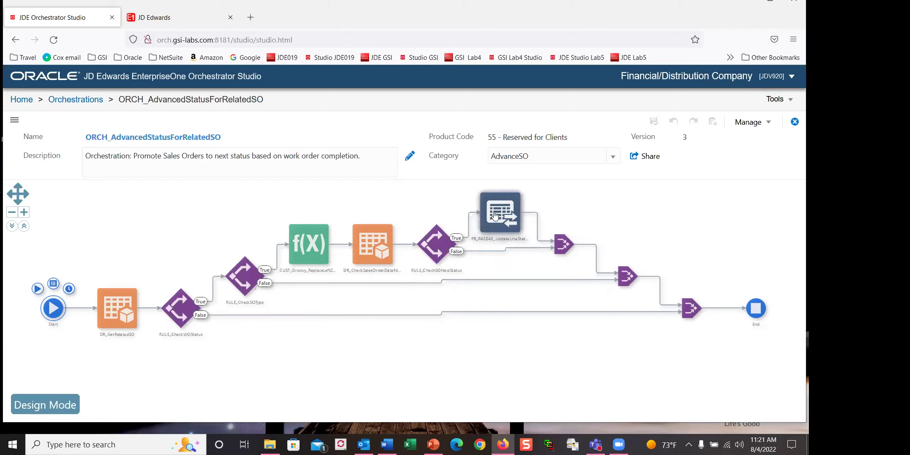
mouse_move(495, 216)
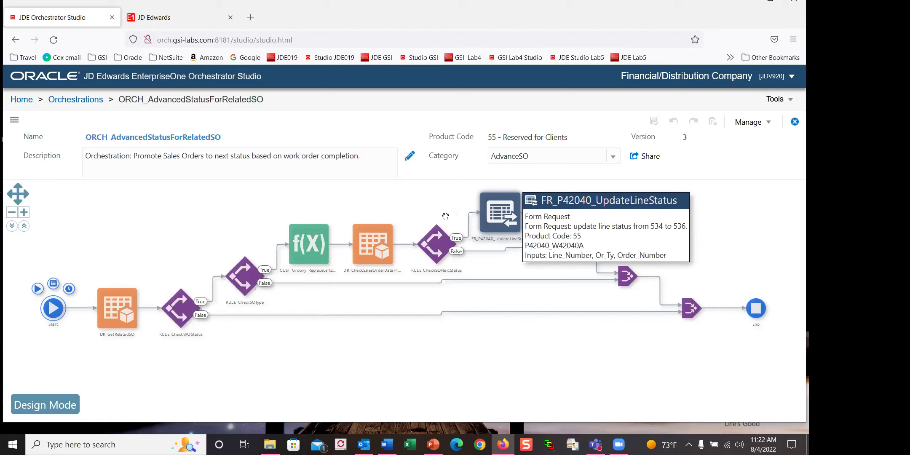
- Switch to JD Edwards, open Update Sales Order - Detail First, and set its query to All Records
left_click(168, 21)
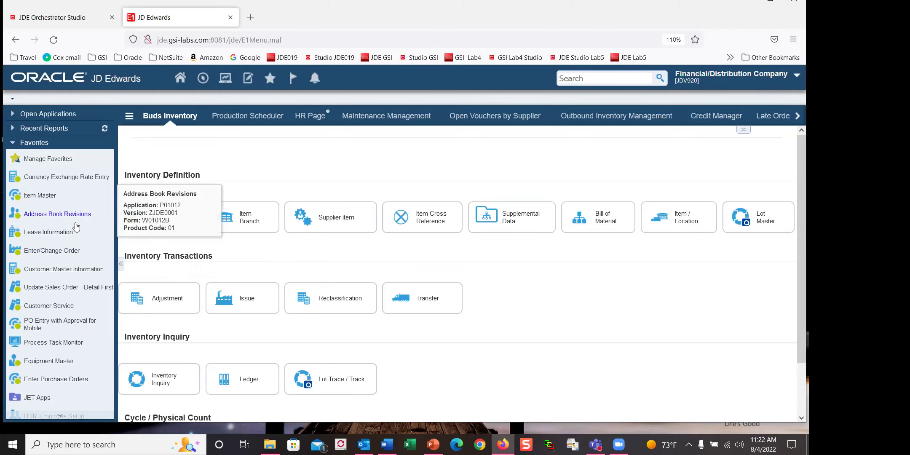
left_click(74, 292)
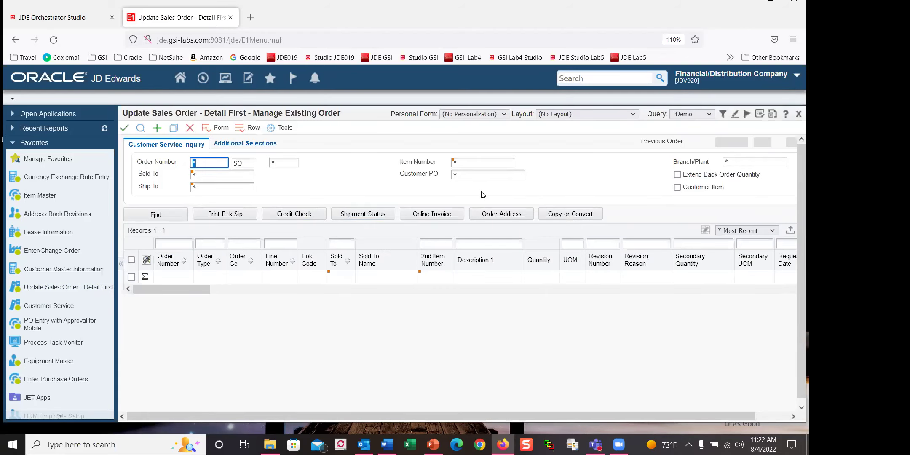
left_click(722, 115)
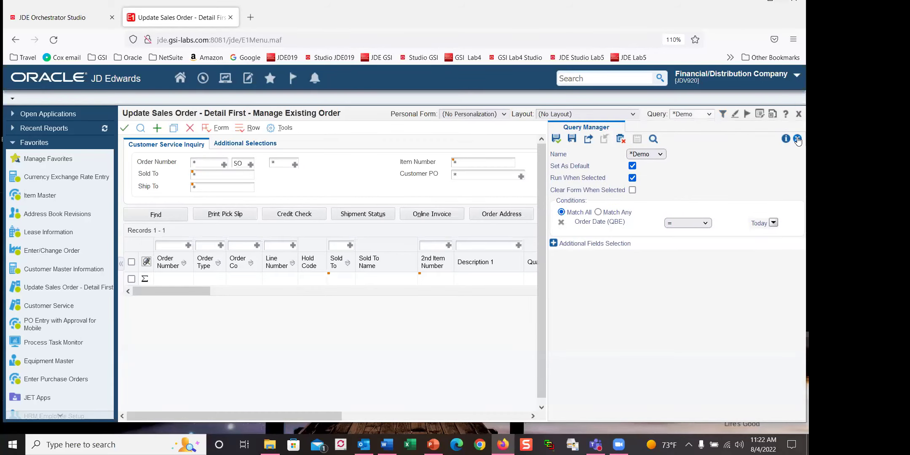
left_click(798, 140)
left_click(710, 114)
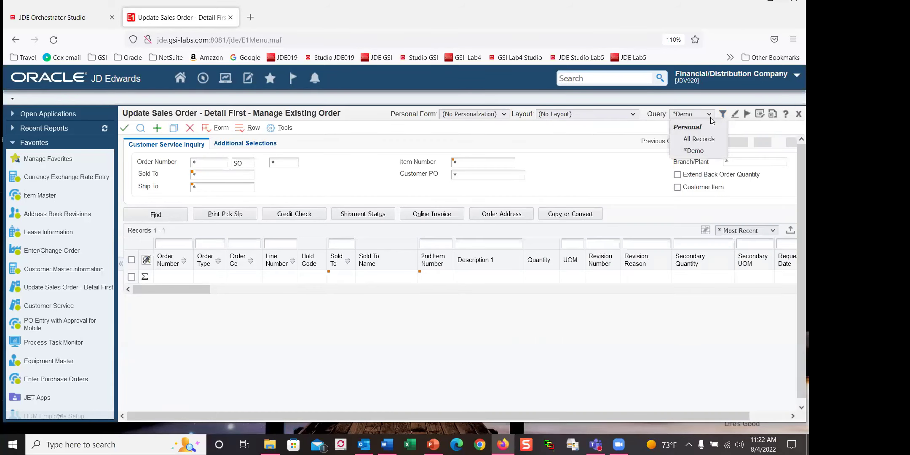
left_click(698, 139)
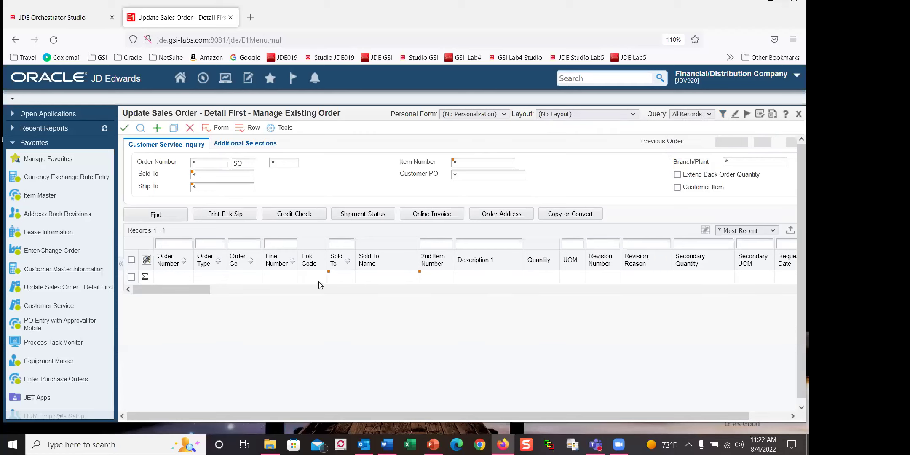
- Filter the order grid by the sales order number and run the search
left_click(171, 244)
type("40--0")
type("2")
left_click(139, 129)
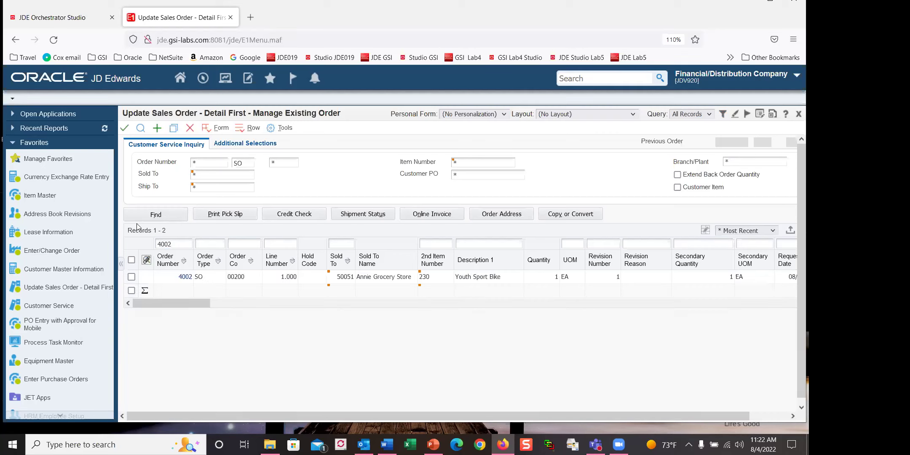
- Open the details of the work order linked to the Youth Sport Bike line and check its sales order reference
left_click(132, 278)
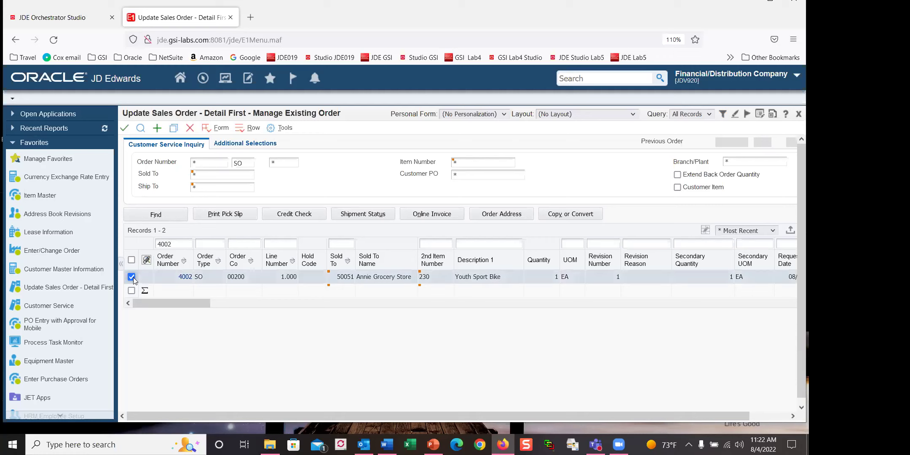
right_click(133, 277)
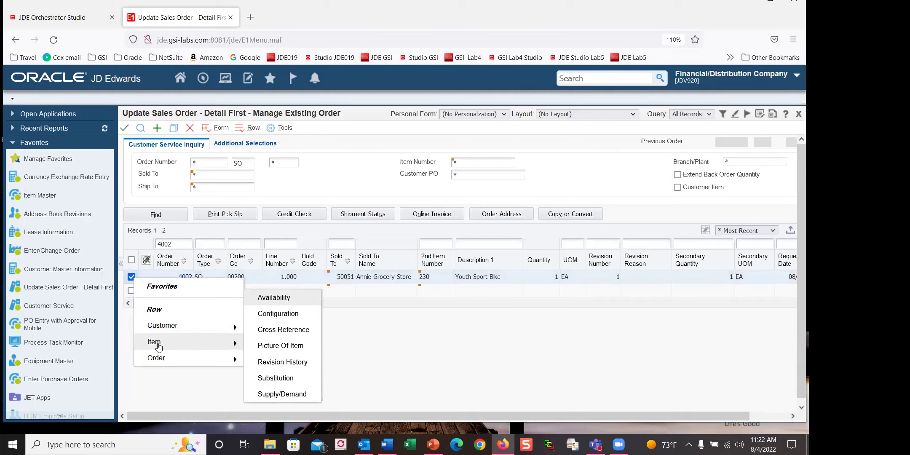
mouse_move(157, 358)
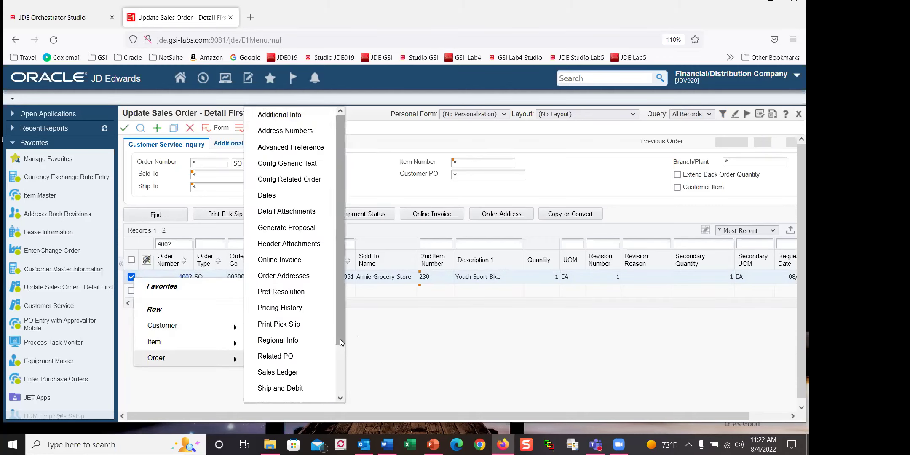
left_click_drag(340, 339, 339, 397)
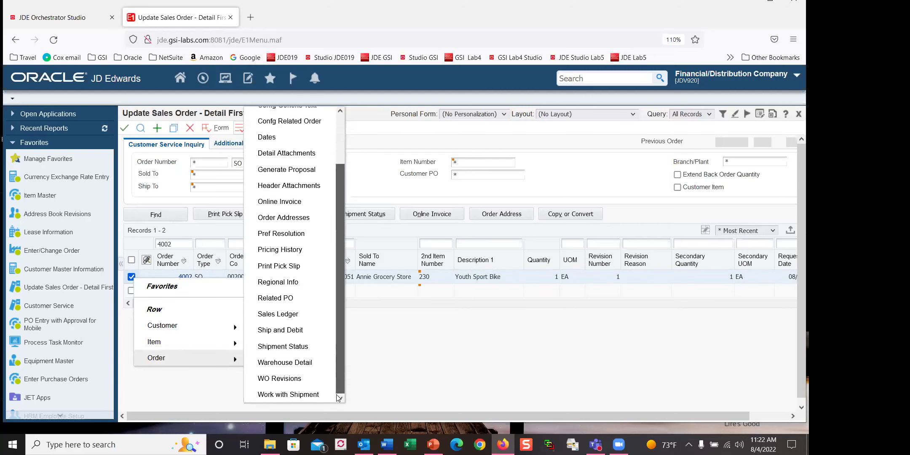
left_click(282, 384)
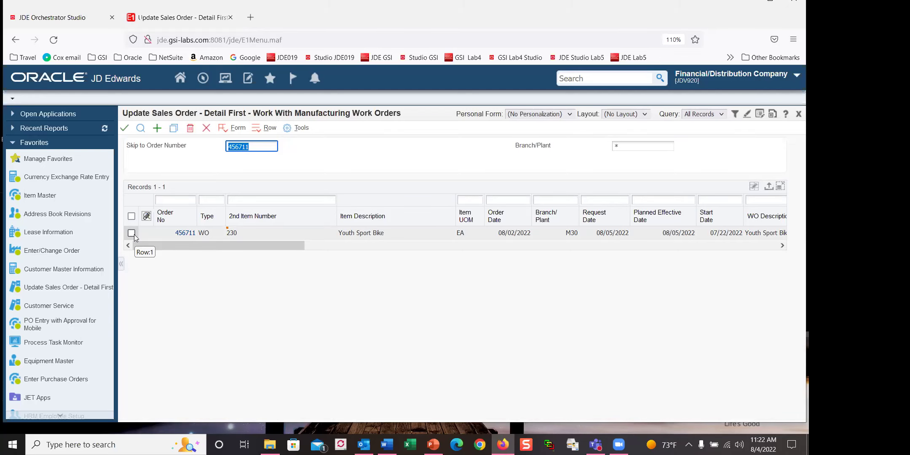
left_click(180, 234)
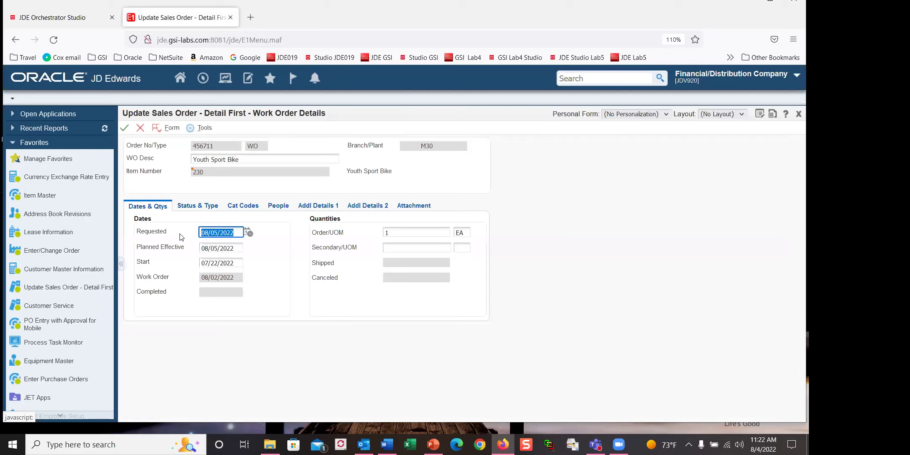
left_click(320, 206)
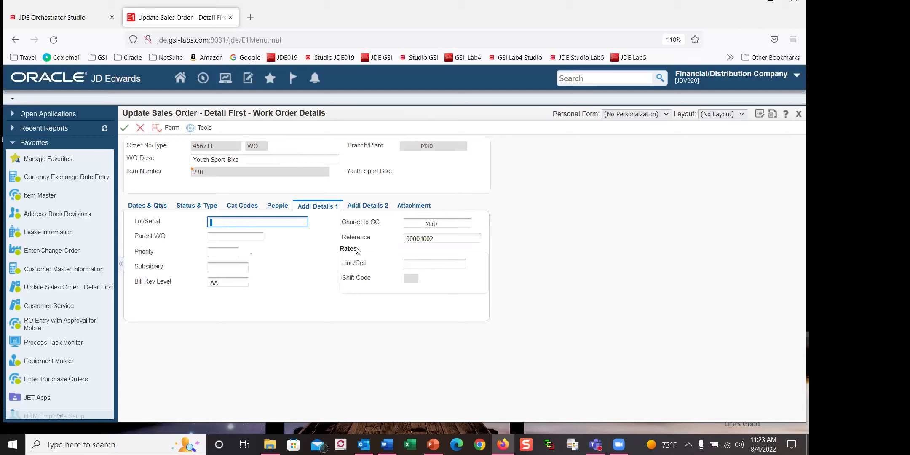
left_click(294, 258)
- Set the work order's status to 50 and save the work order
left_click(198, 209)
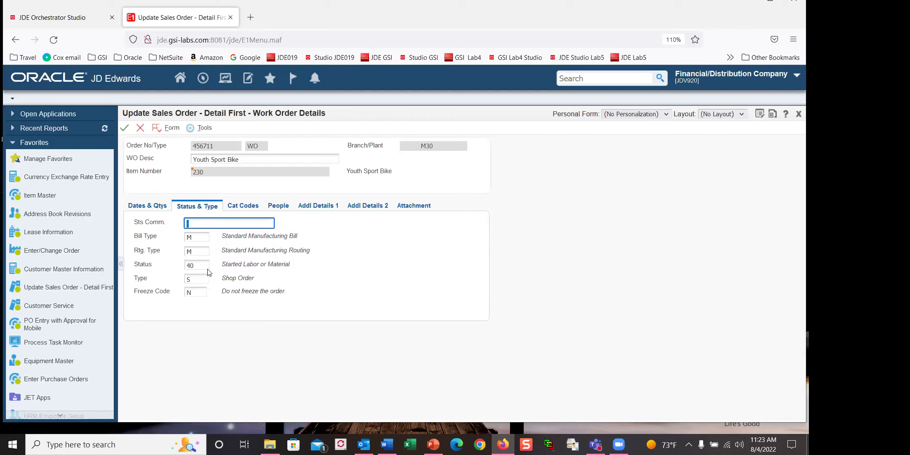
left_click(205, 265)
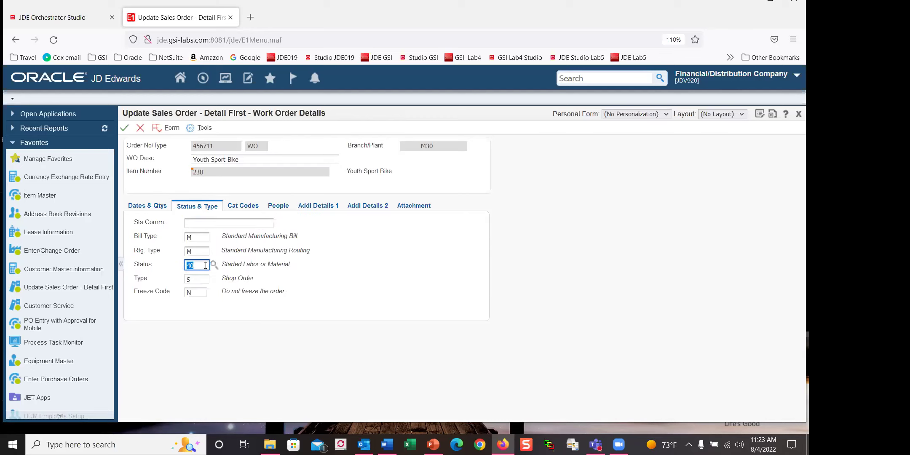
type("5")
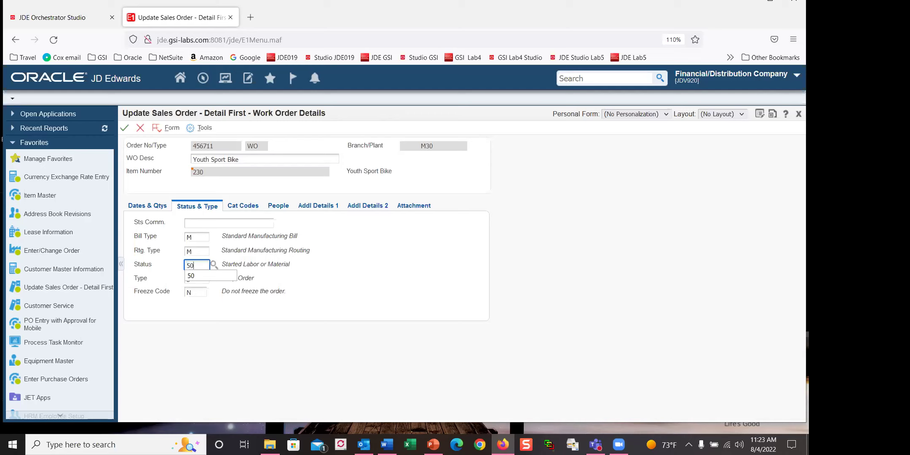
key("Tab")
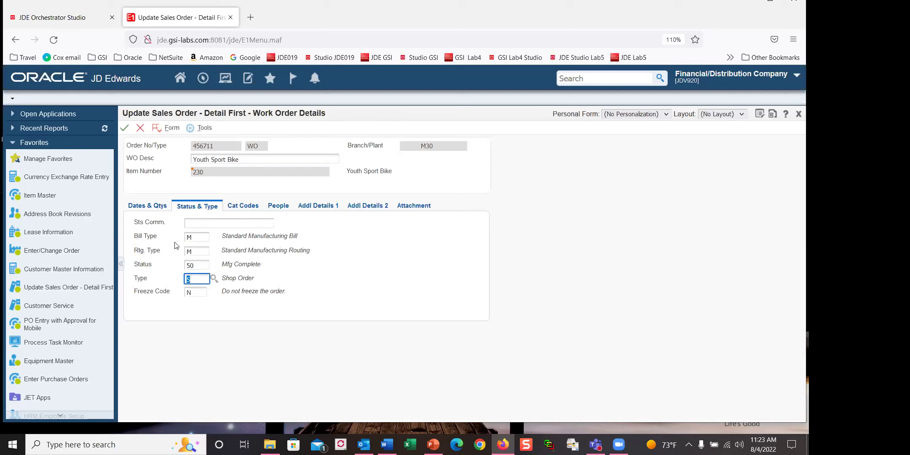
left_click(124, 129)
left_click(124, 128)
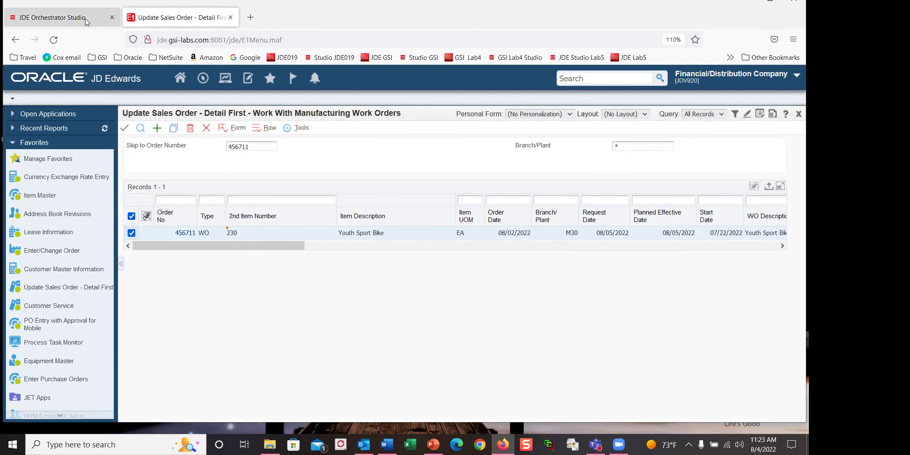
- Return to the sales order grid and check the last and next status of the Youth Sport Bike line
left_click(206, 128)
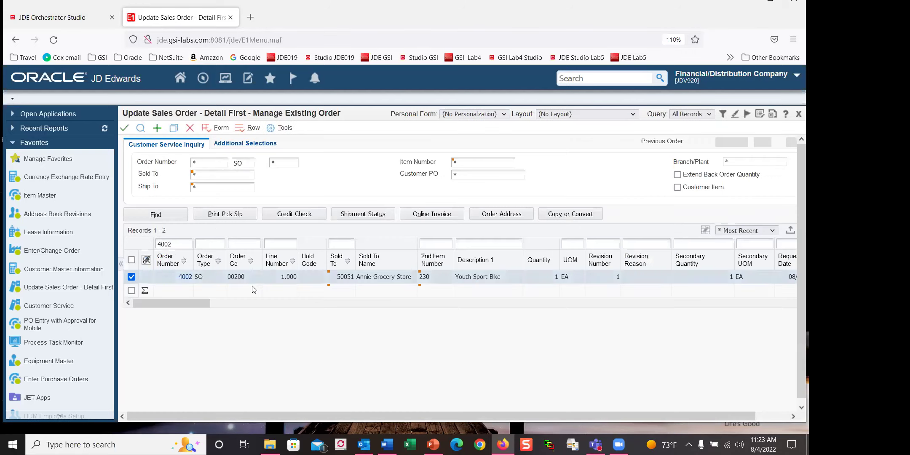
left_click_drag(209, 304, 285, 300)
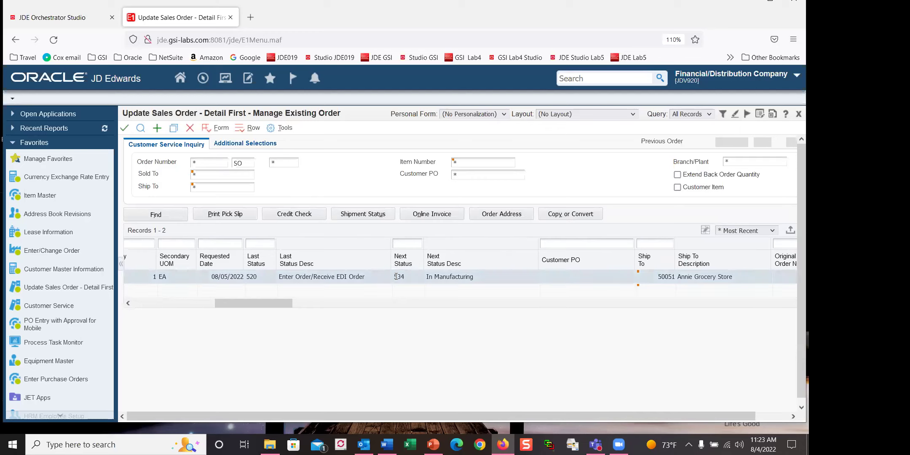
mouse_move(371, 241)
left_mouse_down()
mouse_move(380, 280)
mouse_move(412, 297)
mouse_move(475, 298)
left_mouse_up()
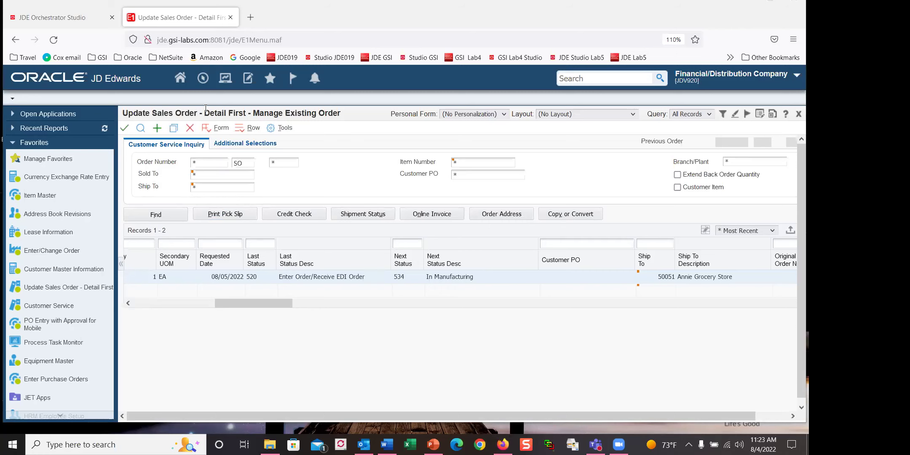
- Switch to Orchestrator Studio and run the orchestration with BusinessUnit M30, WOType WO and the work order number as WONumber
left_click(71, 18)
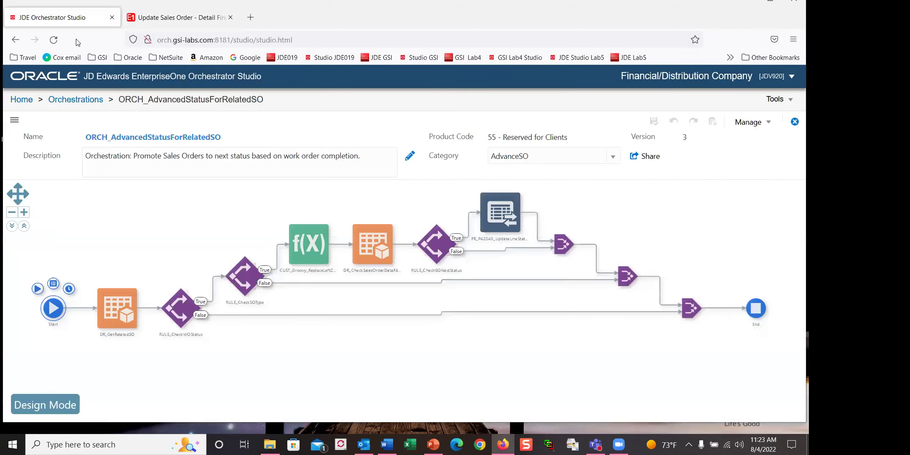
left_click(36, 289)
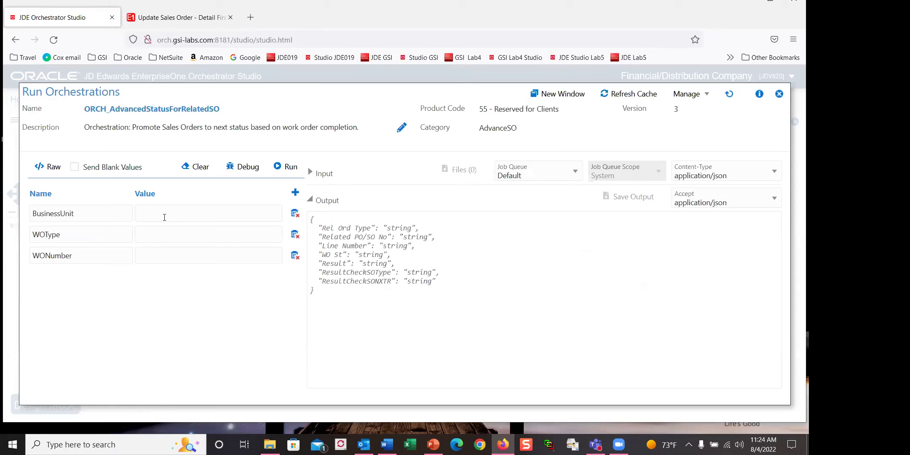
type("M30")
left_click(169, 237)
type("WO")
left_click(159, 259)
type("456711")
left_click(276, 167)
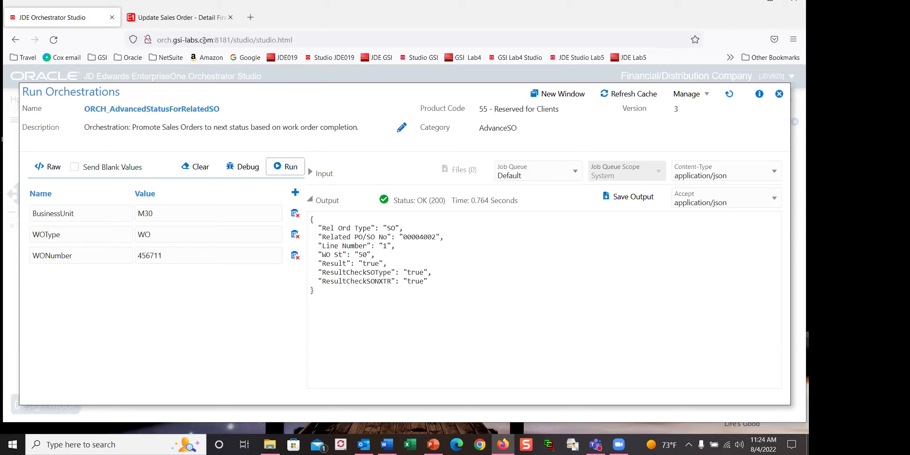
- Switch back to JD Edwards and refresh the sales order grid to check the line's last and next status
left_click(191, 17)
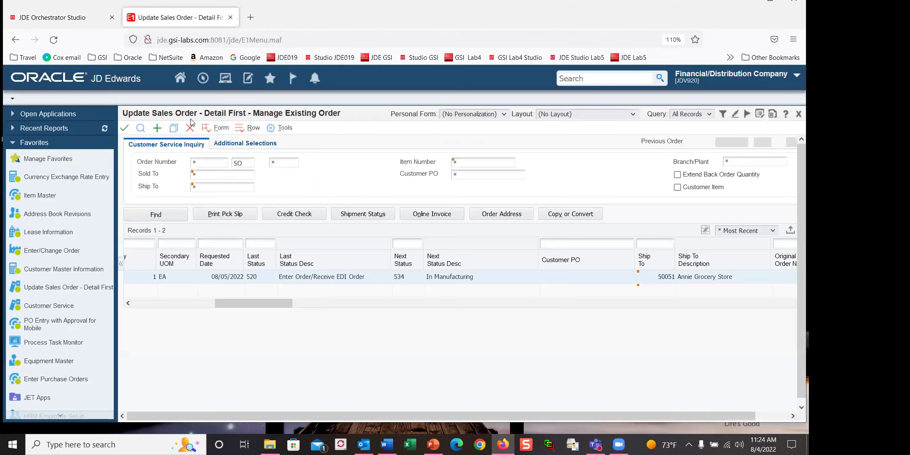
left_click(141, 129)
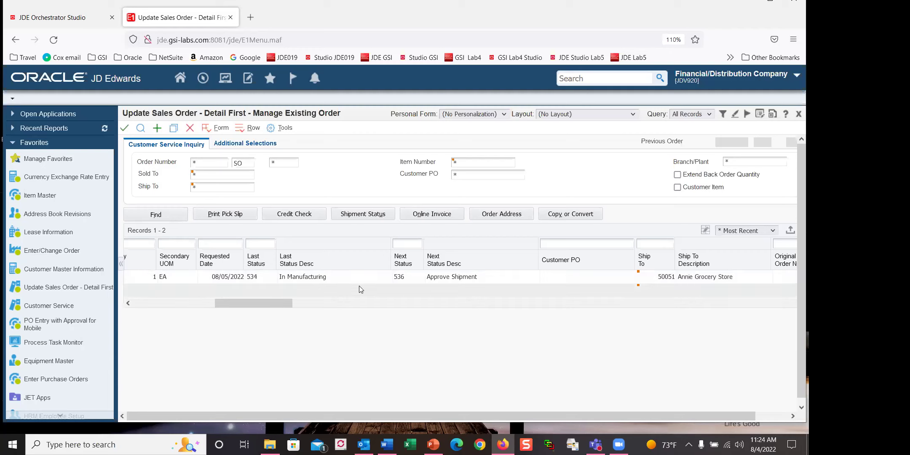
- Finish reviewing the Youth Sport Bike order line and close the Update Sales Order application
mouse_move(374, 242)
left_mouse_down()
mouse_move(373, 288)
mouse_move(459, 305)
mouse_move(414, 236)
mouse_move(346, 238)
left_mouse_up()
left_click_drag(282, 302, 198, 302)
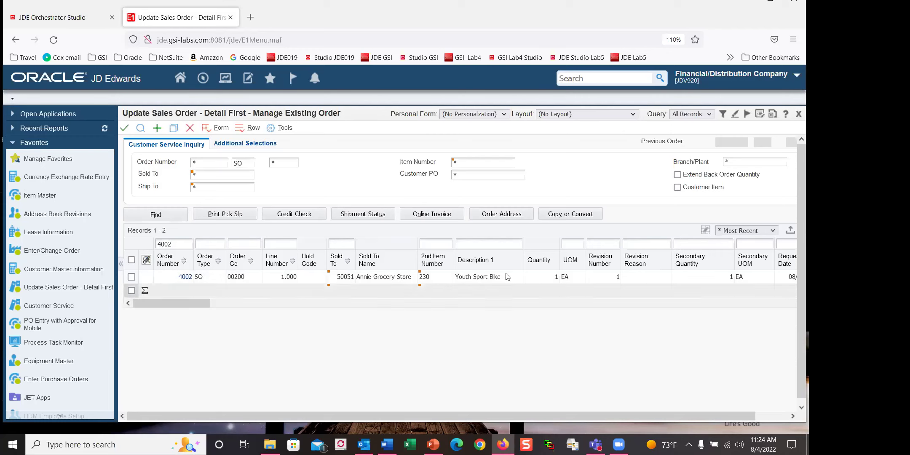
left_click(189, 130)
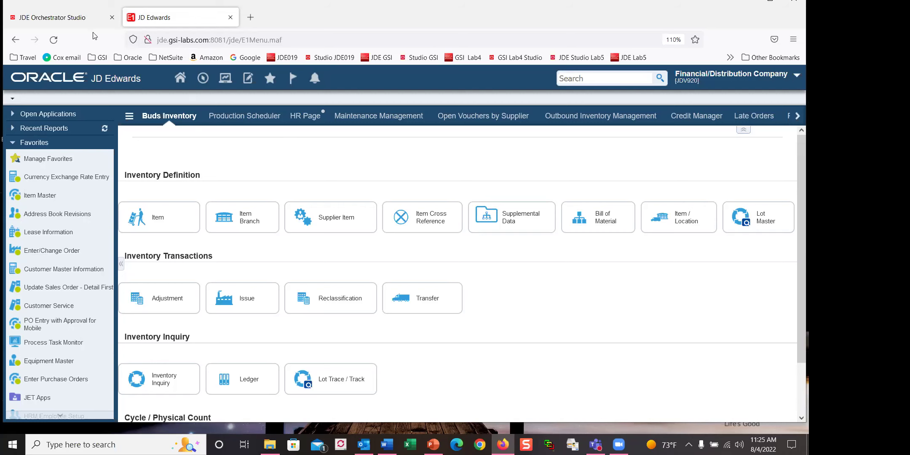
- Switch to Orchestrator Studio, close the run window, and search orchestrations for Demo to open and review Demo_Create_ItemBranchAll
left_click(71, 19)
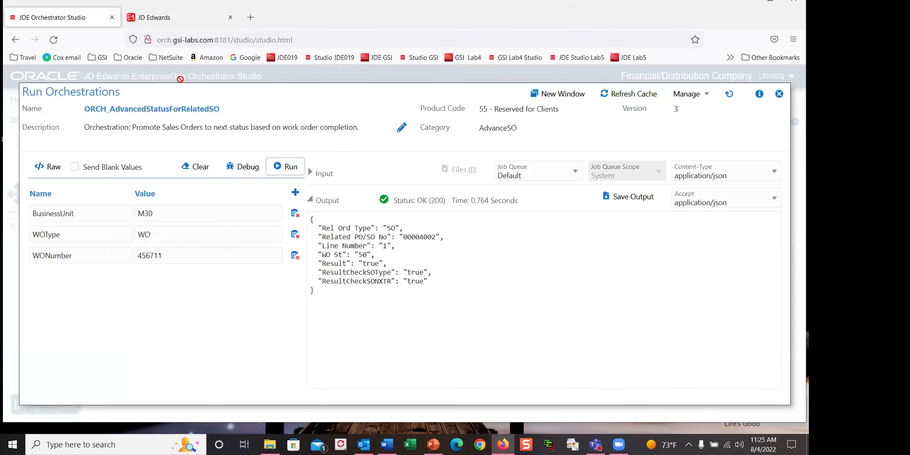
left_click(780, 94)
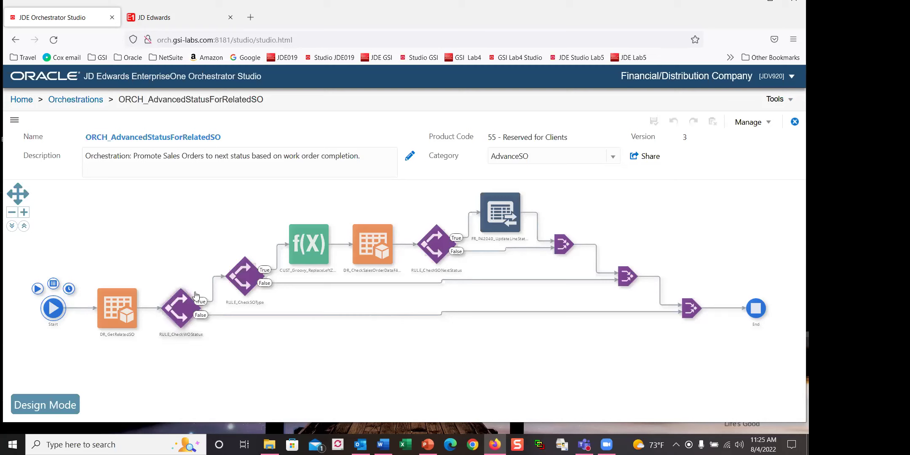
left_click(76, 101)
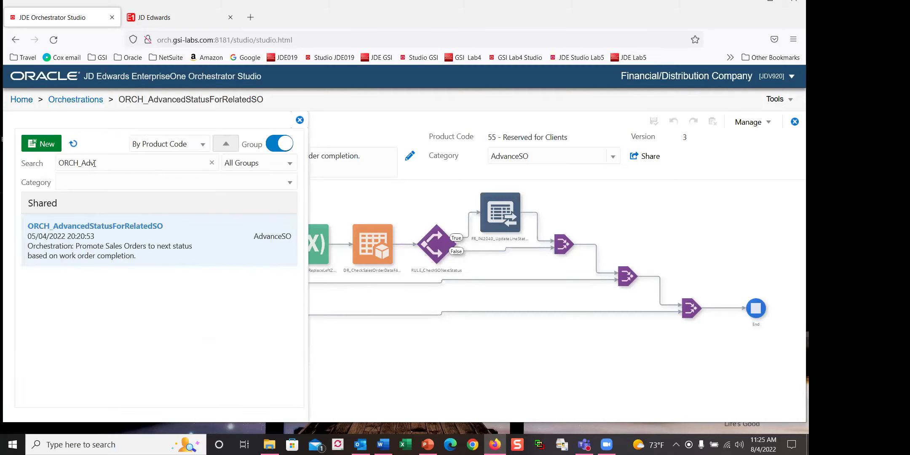
left_click_drag(119, 162, 35, 163)
type("Dem")
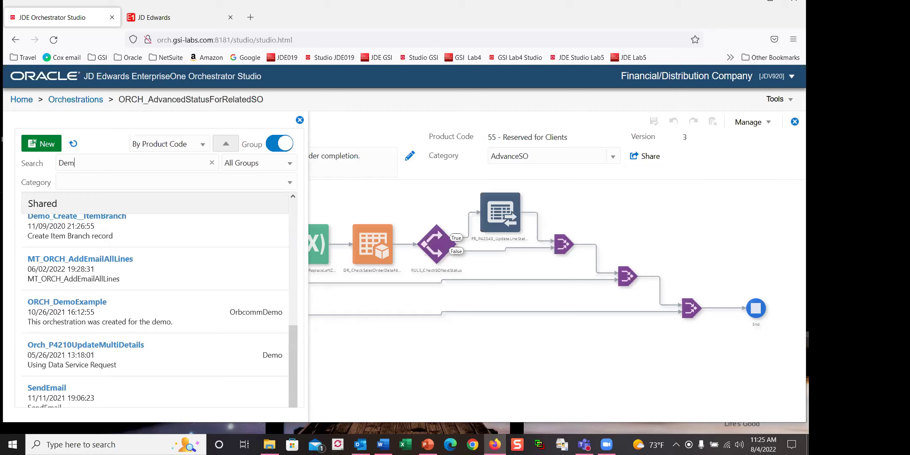
type("o")
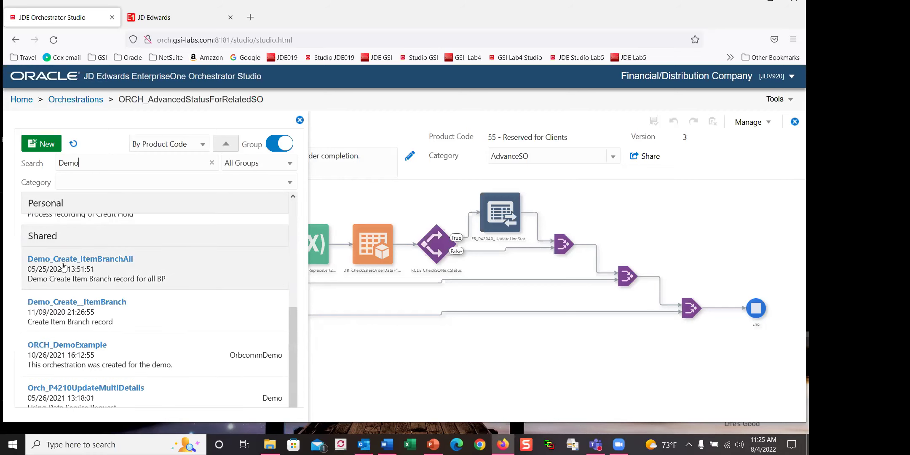
left_click(63, 266)
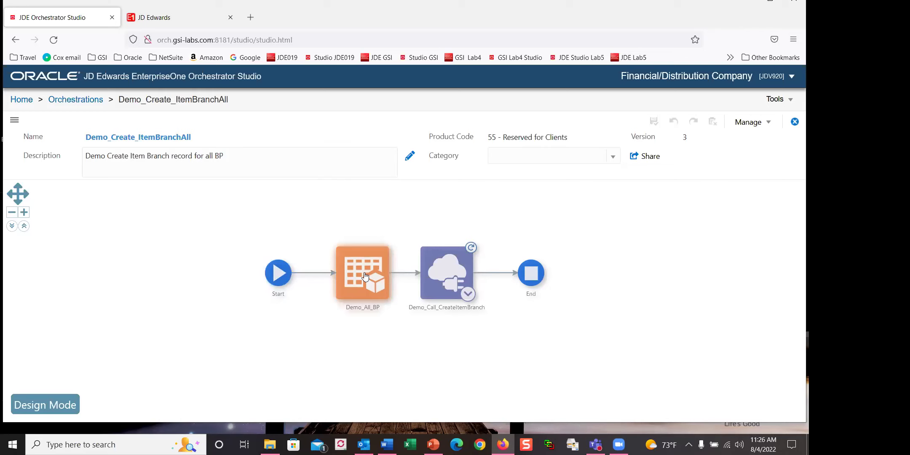
mouse_move(365, 276)
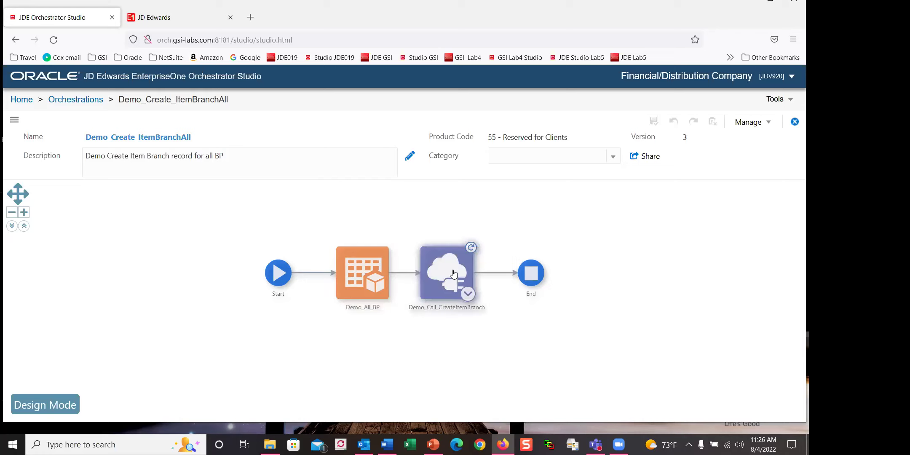
mouse_move(441, 271)
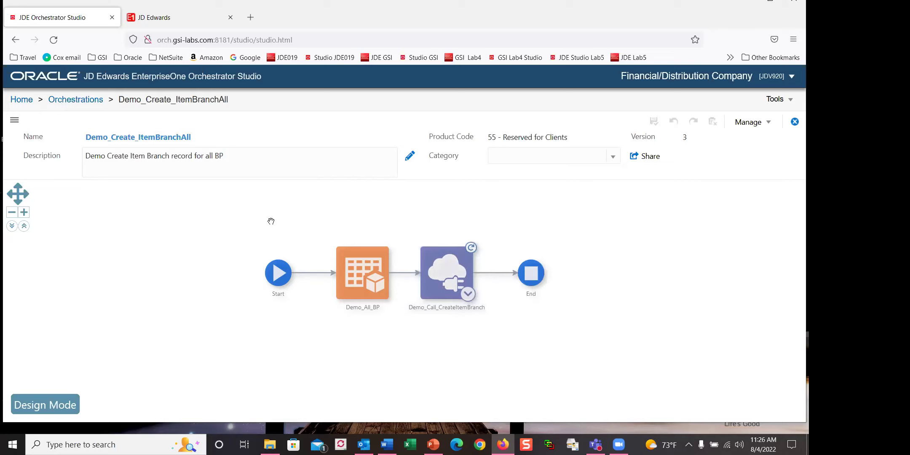
- Switch back to JD Edwards and open the Item Master application
left_click(170, 21)
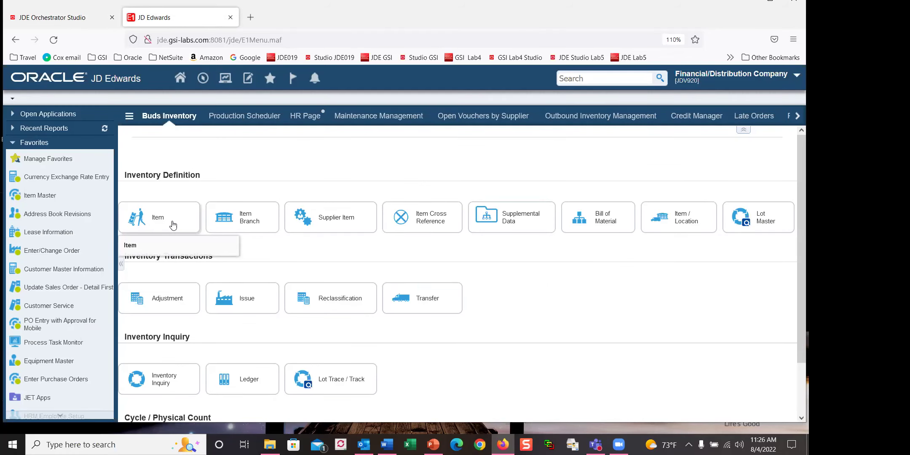
left_click(48, 200)
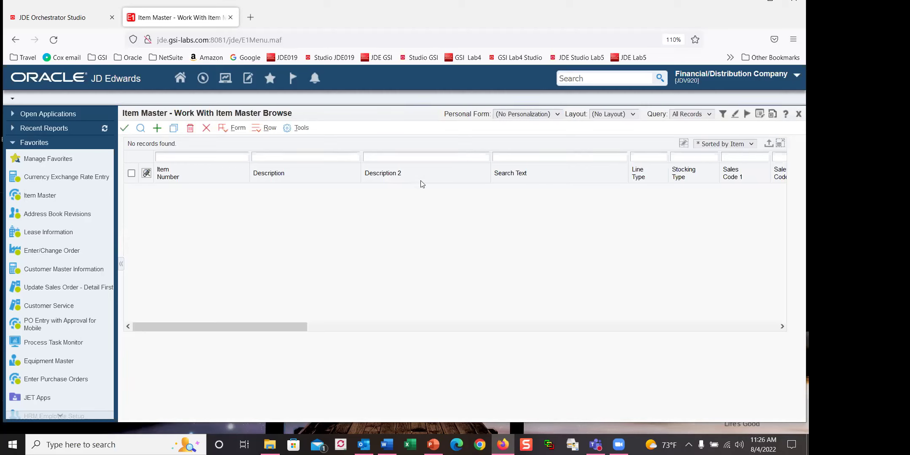
left_click(157, 129)
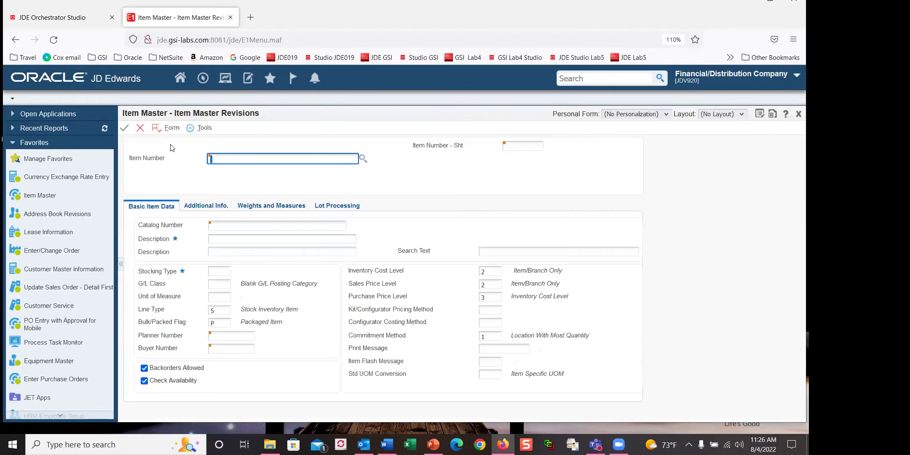
left_click(142, 128)
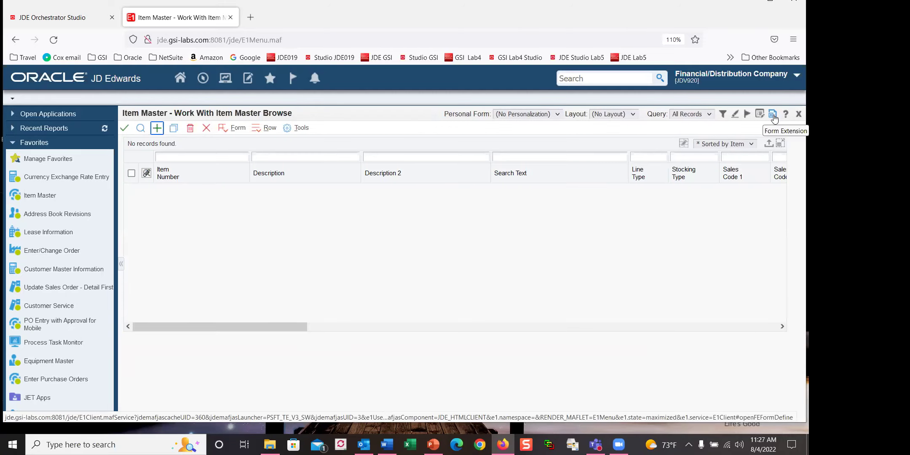
left_click(772, 115)
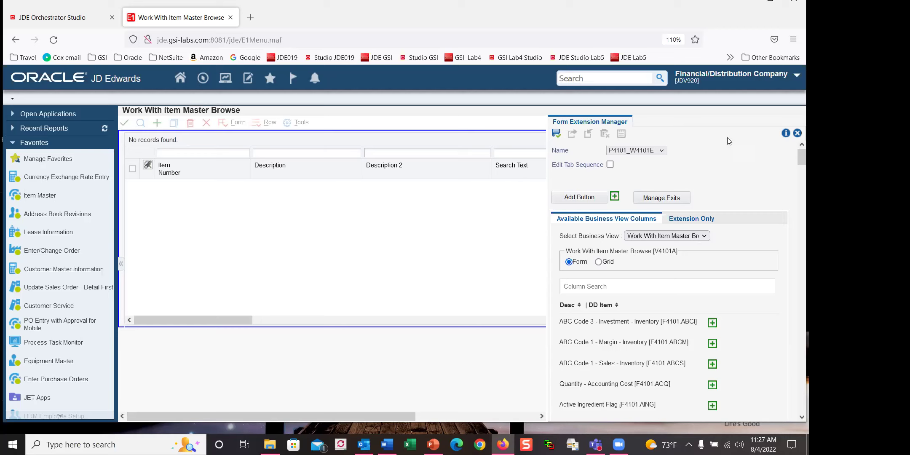
left_click(797, 133)
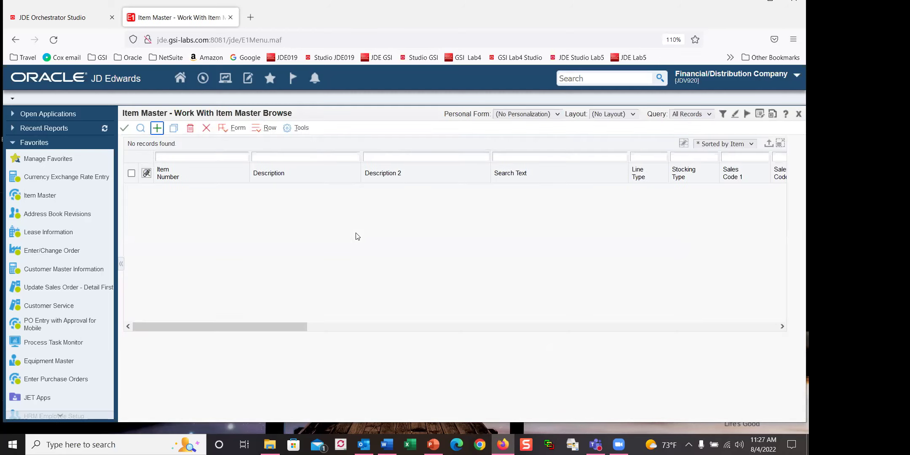
- Open a blank Item Master Revisions form and show its associated orchestrations in the Form Extension Manager
left_click(156, 128)
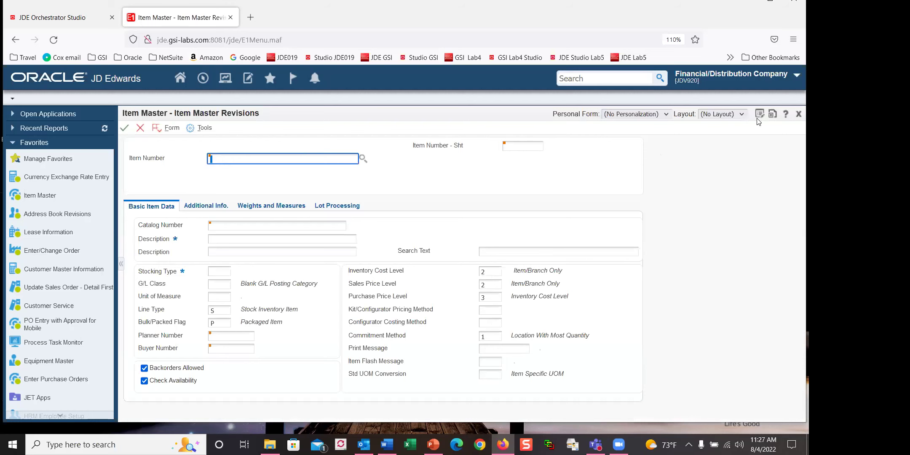
left_click(772, 115)
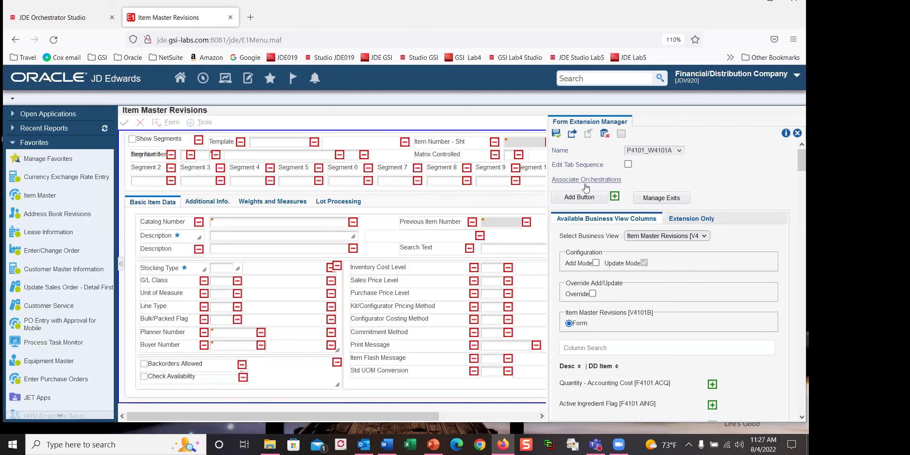
left_click(584, 181)
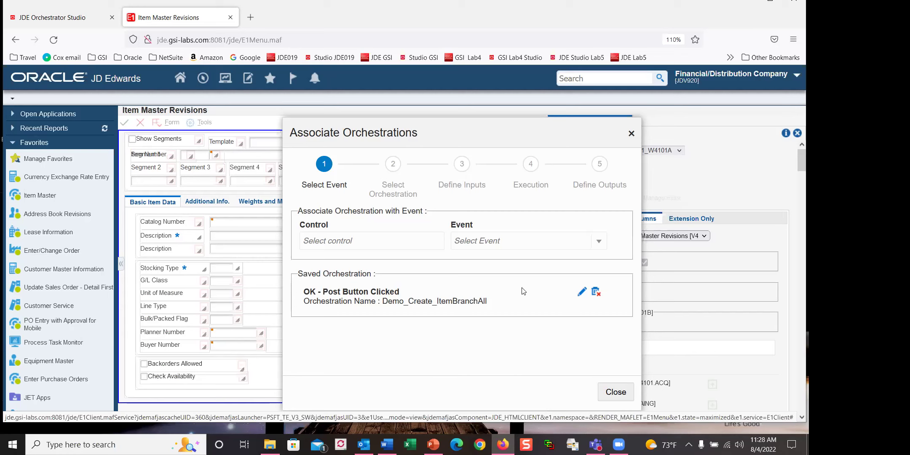
- Review the event, input mapping and execution settings of the saved Demo_Create_ItemBranchAll association, and return to the item browse form without saving
left_click(581, 291)
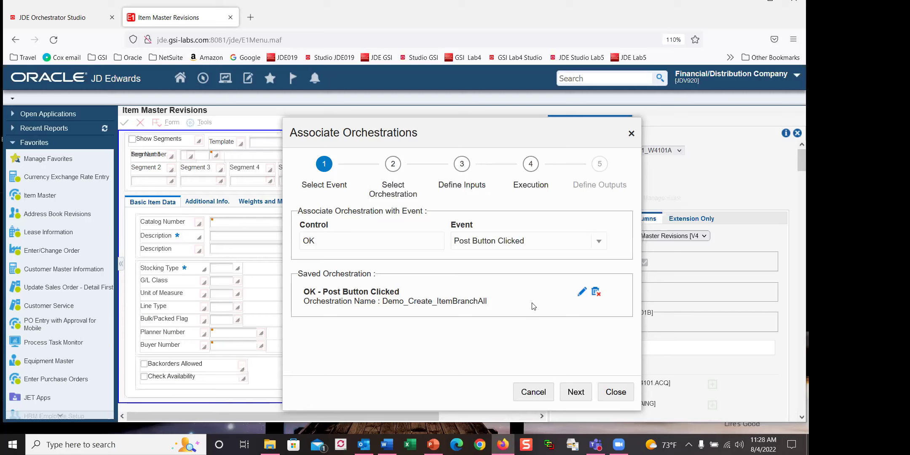
left_click(576, 395)
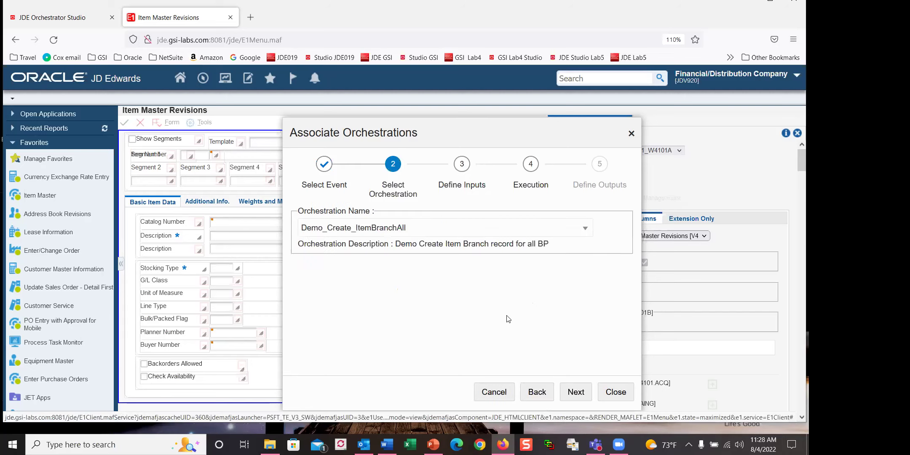
left_click(575, 394)
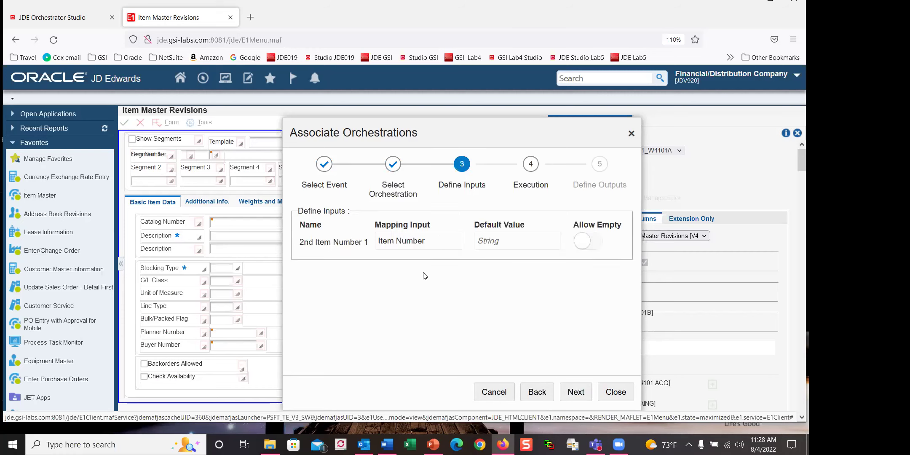
left_click(576, 392)
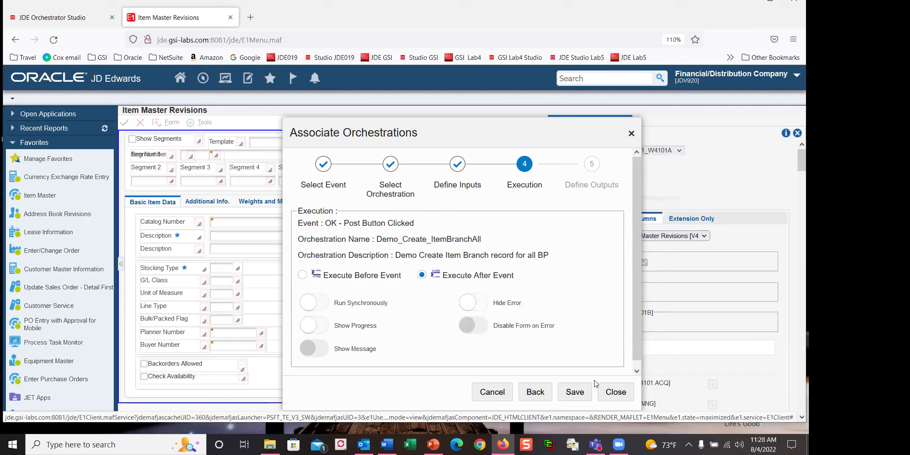
left_click(490, 392)
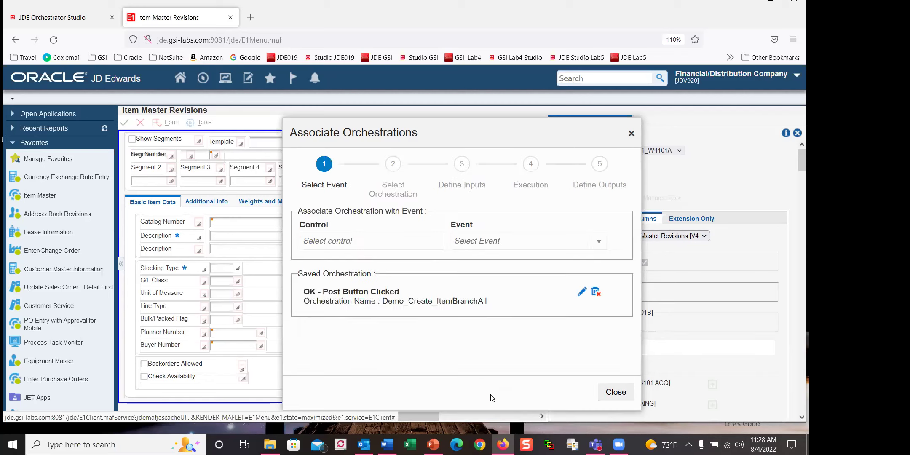
left_click(614, 391)
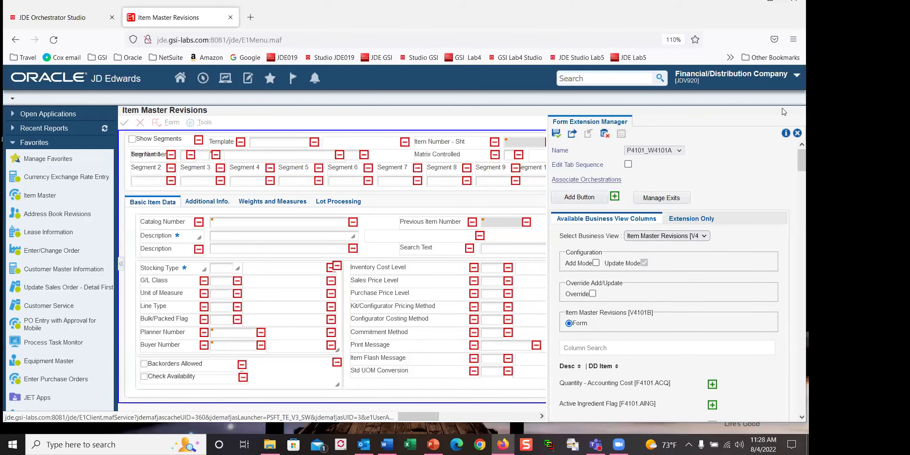
left_click(798, 134)
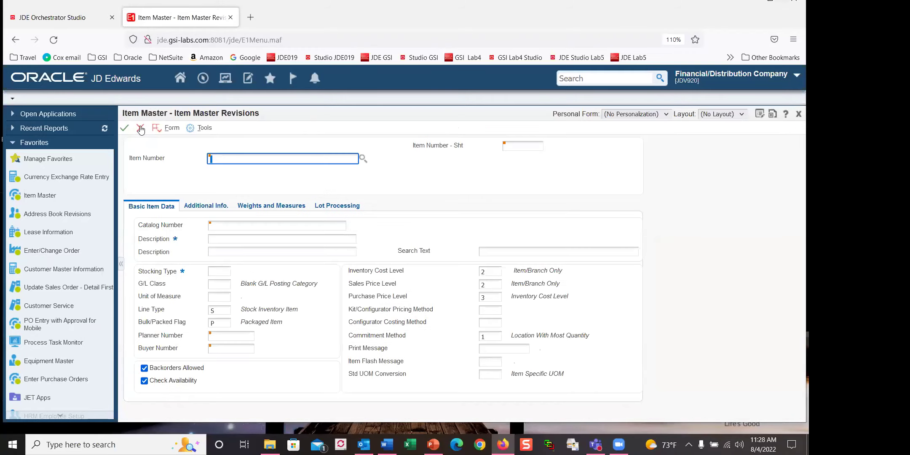
left_click(140, 128)
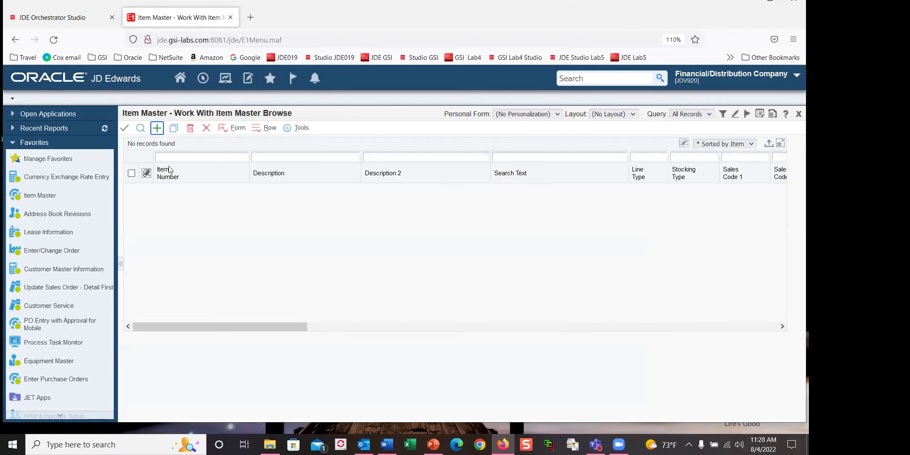
- Search the item master for item number AUG101
left_click(168, 157)
type("AUG101")
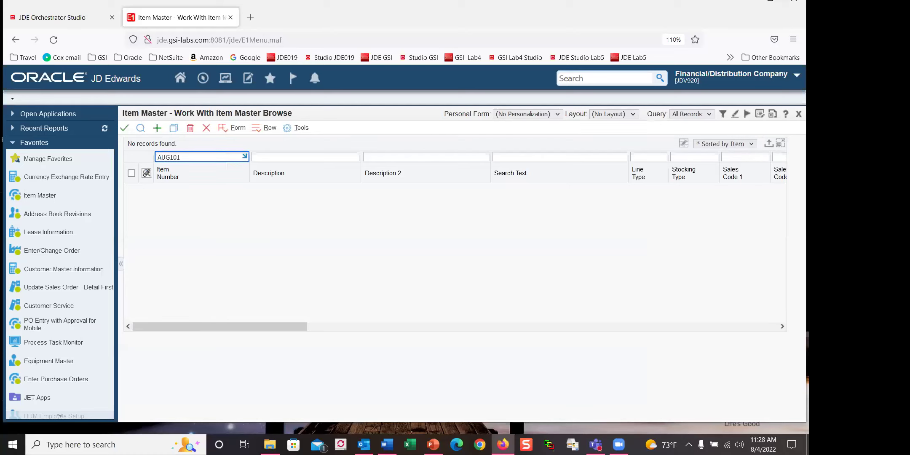
left_click(140, 128)
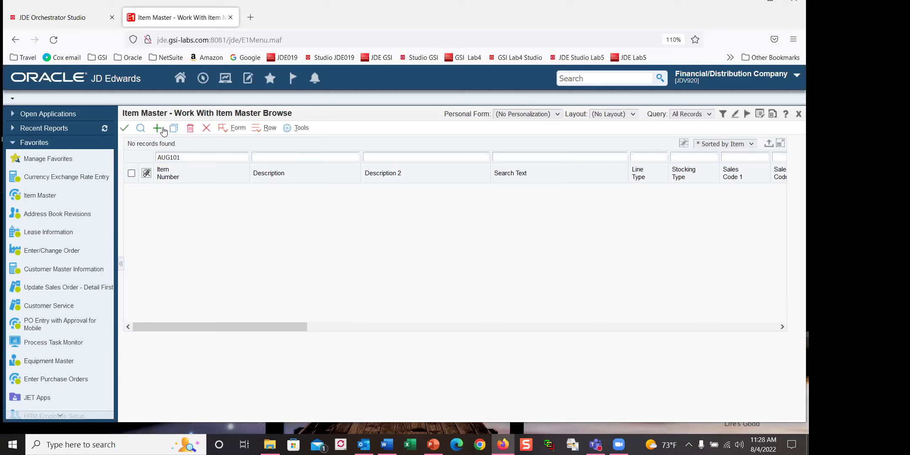
- Add item AUG101 with description August New Item, stocking type P and G/L class IN30, and save it
left_click(158, 128)
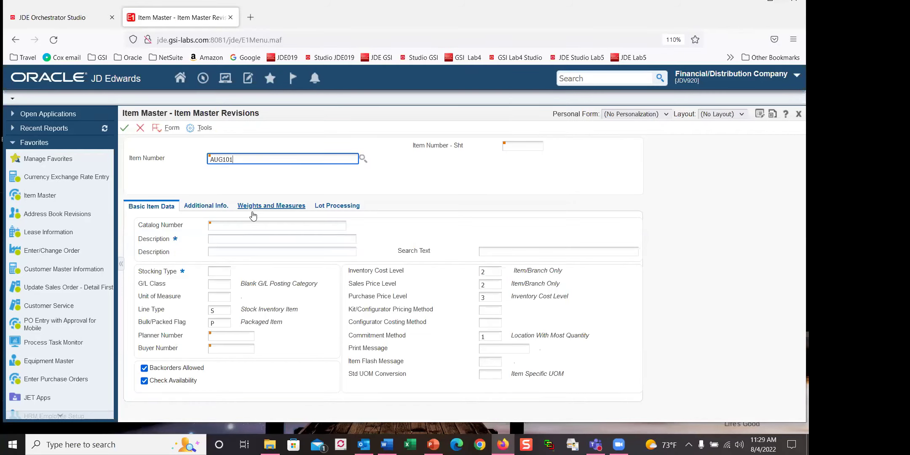
left_click(234, 240)
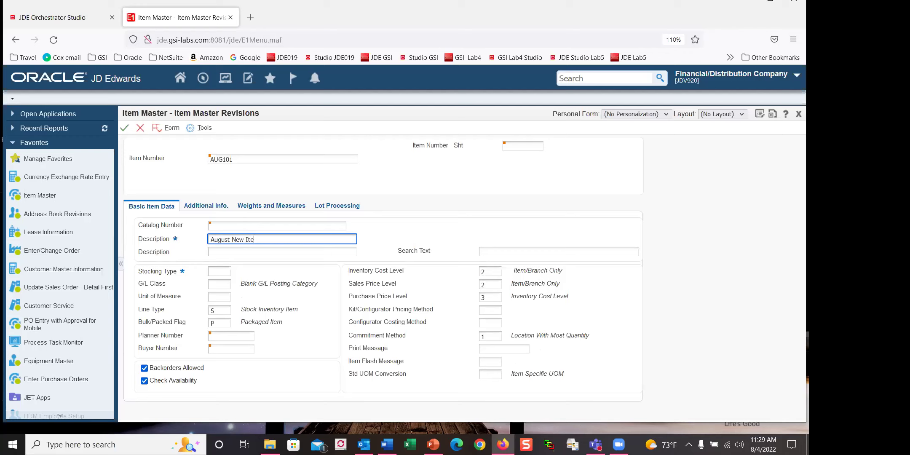
left_click(225, 274)
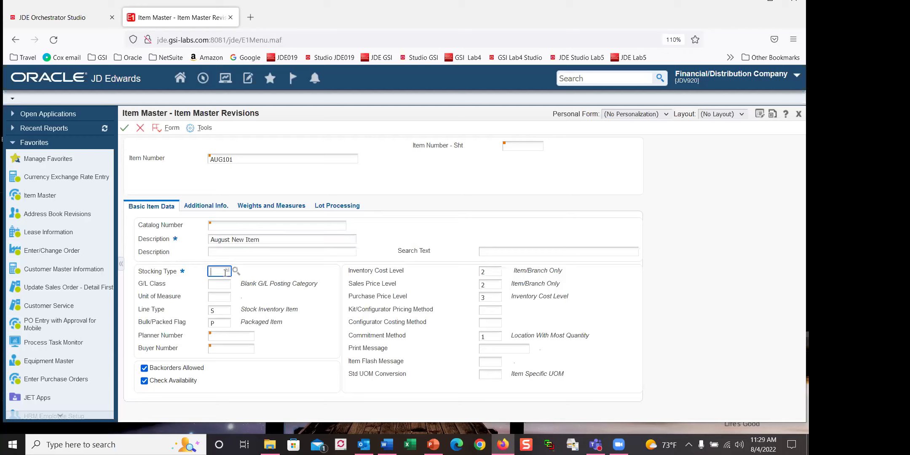
key("Tab")
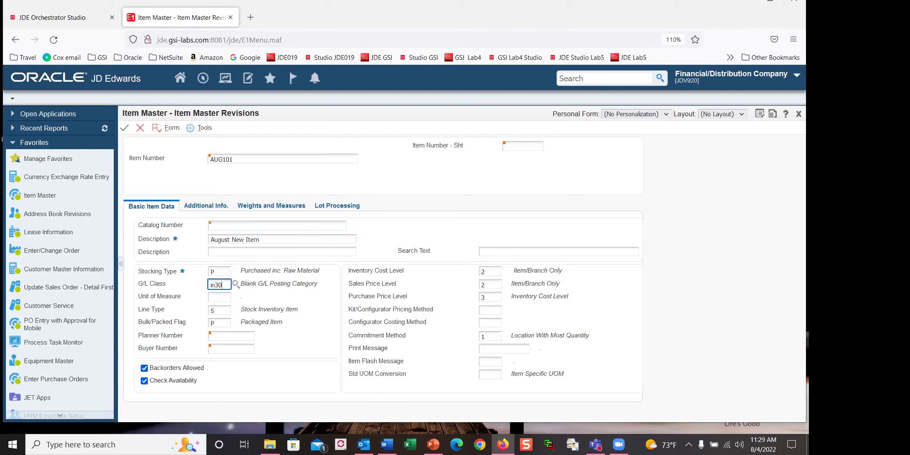
key("Tab")
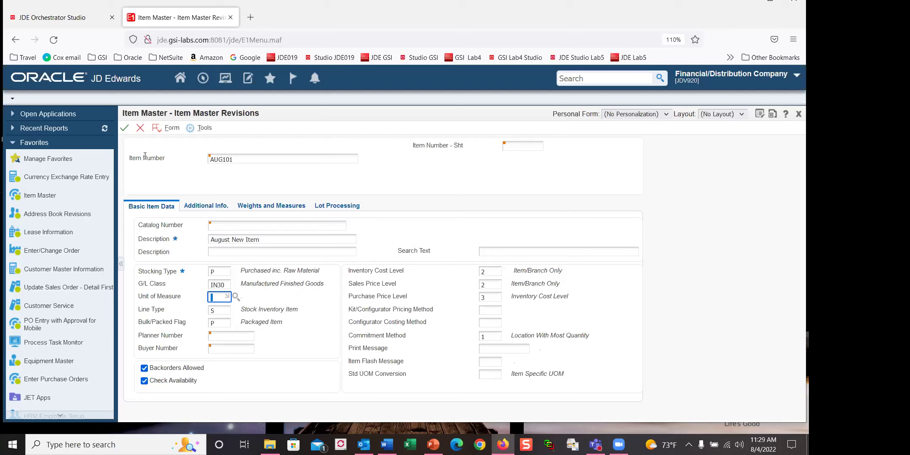
left_click(124, 128)
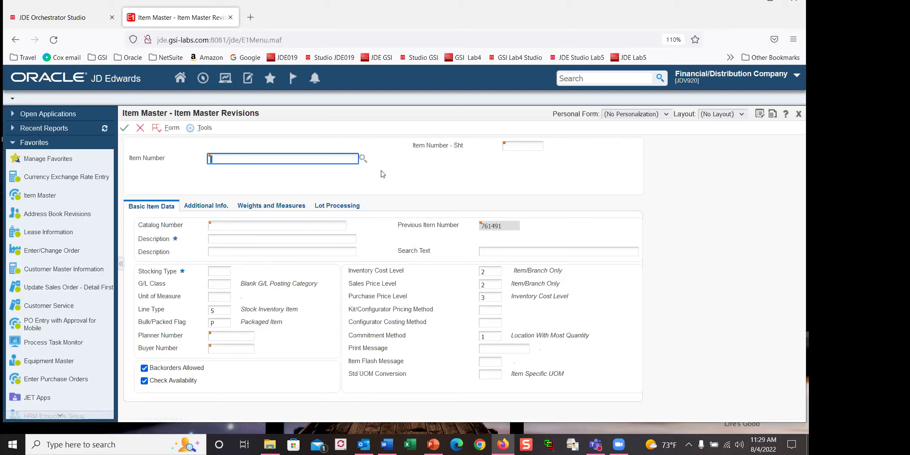
- Find item AUG101 in the item master, check its item branch records, and close the Item Master application
left_click(141, 133)
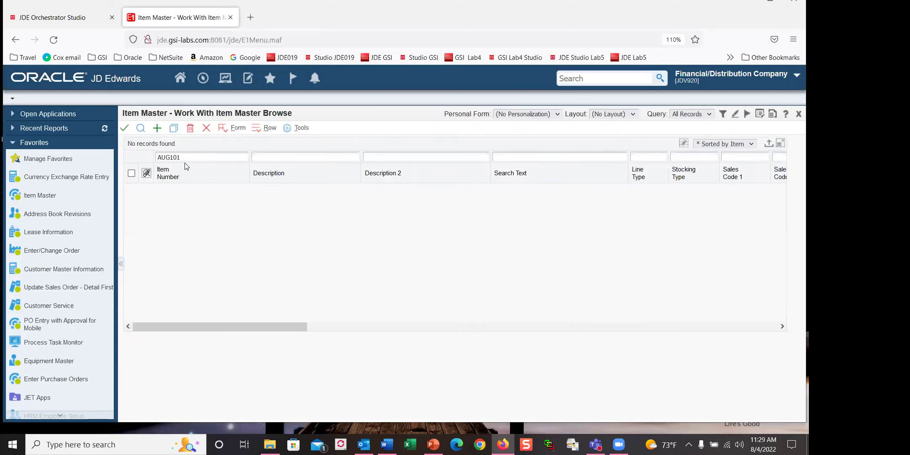
left_click(141, 127)
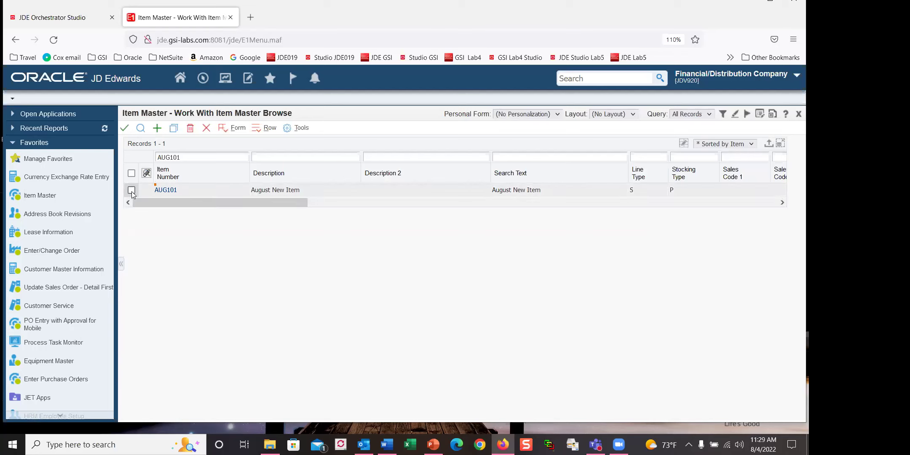
left_click(132, 190)
right_click(132, 191)
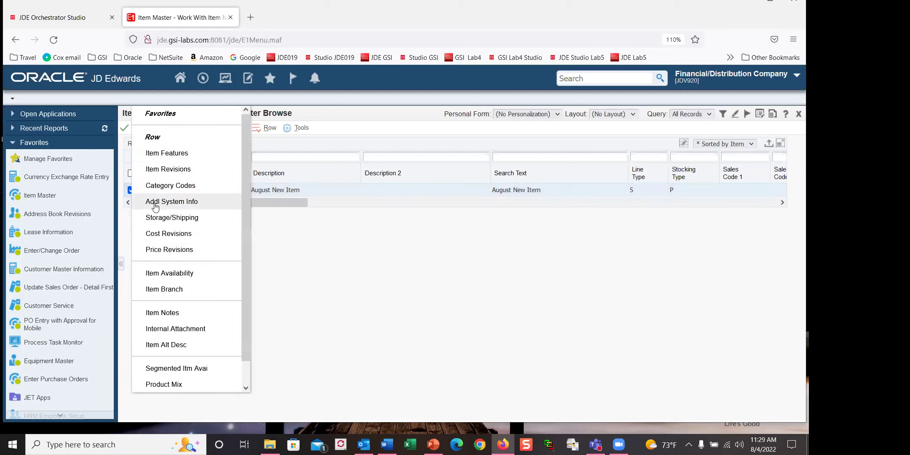
left_click(173, 291)
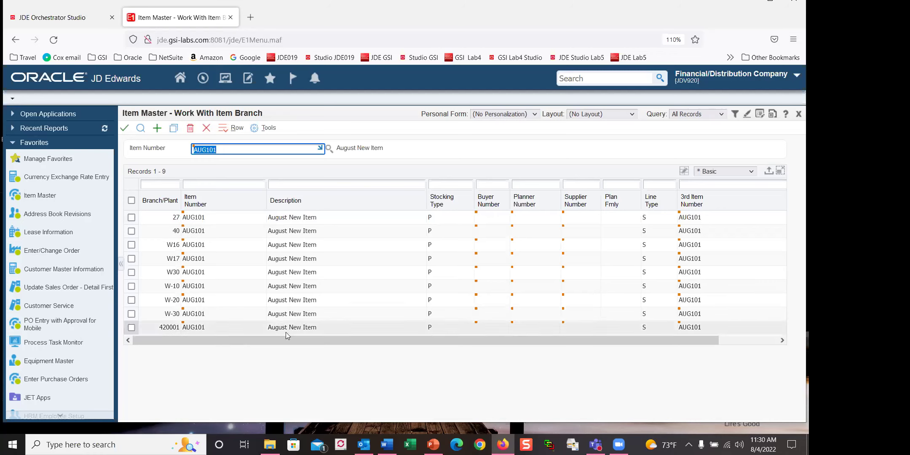
left_click(205, 129)
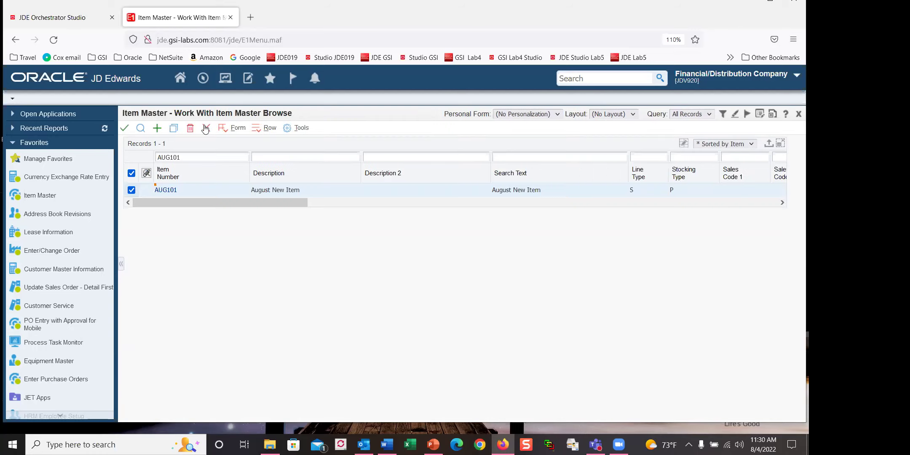
left_click(206, 129)
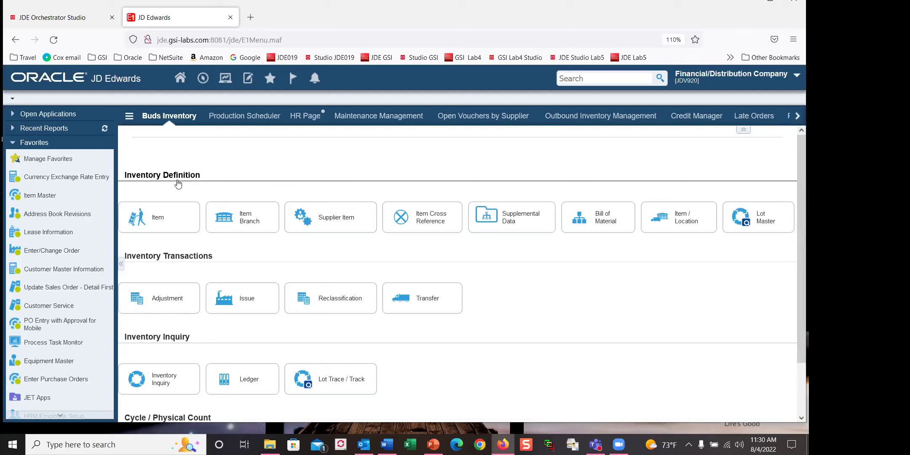
- Search Currency Exchange Rate Entry for EUR to USD, review that pair's exchange rates, and return to the currency list
mouse_move(71, 183)
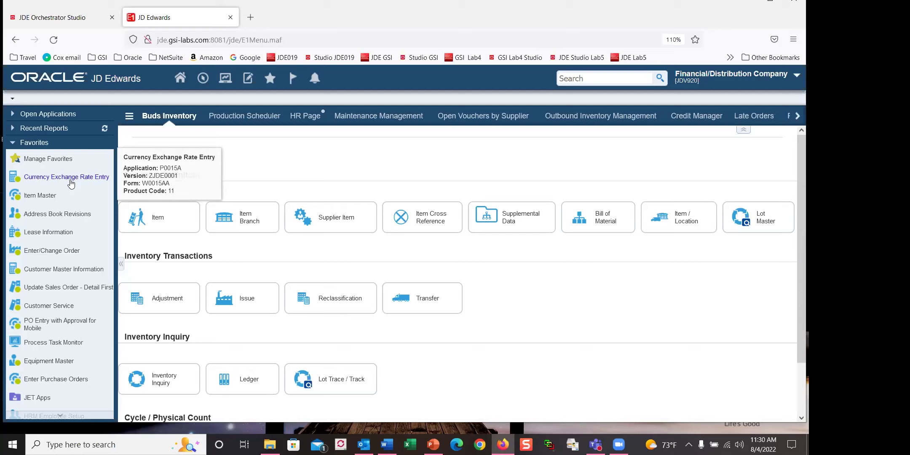
left_click(71, 184)
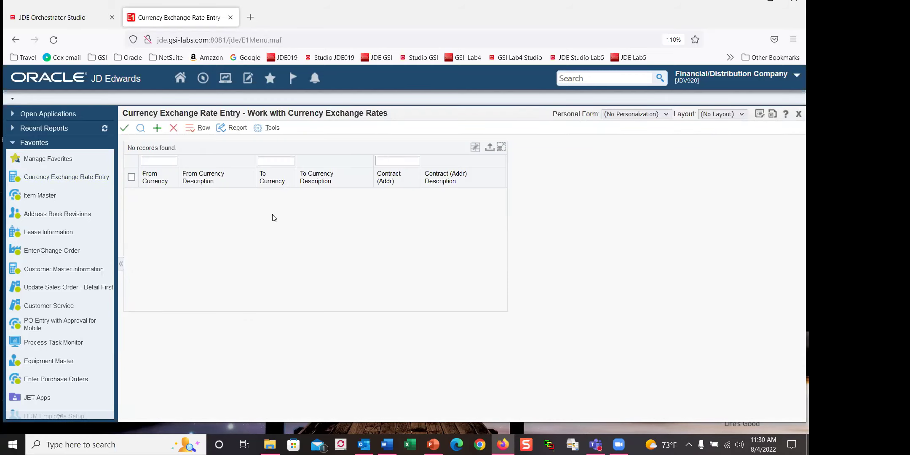
left_click(152, 162)
type("EURT-")
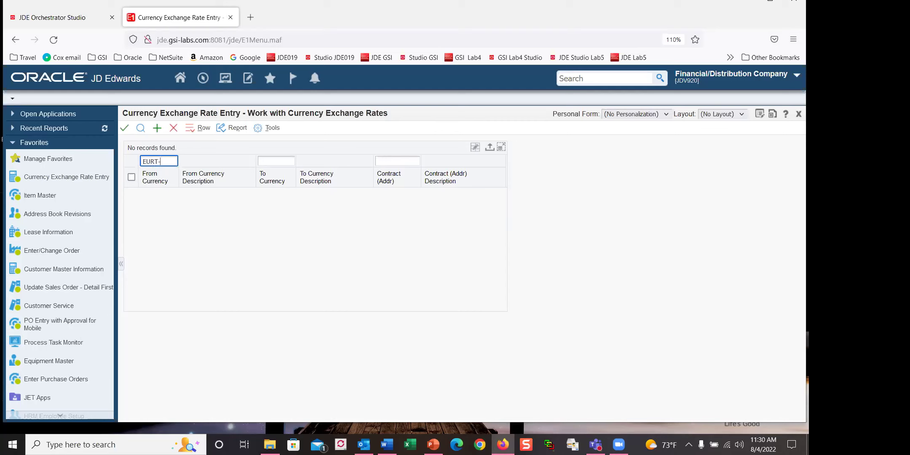
left_click(153, 162)
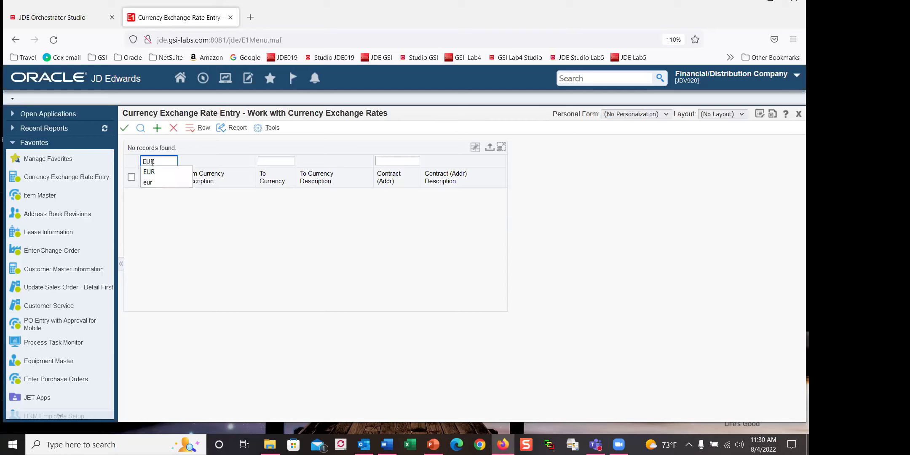
key("Tab")
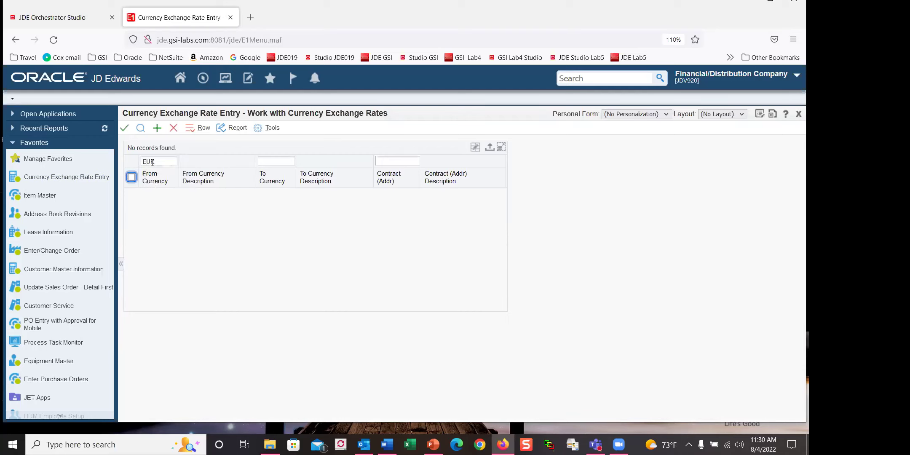
left_click(274, 160)
left_click(140, 128)
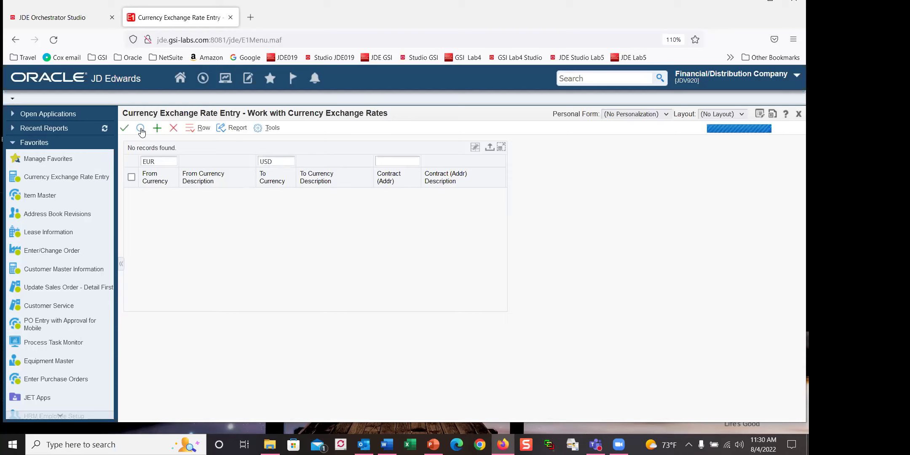
double_click(131, 193)
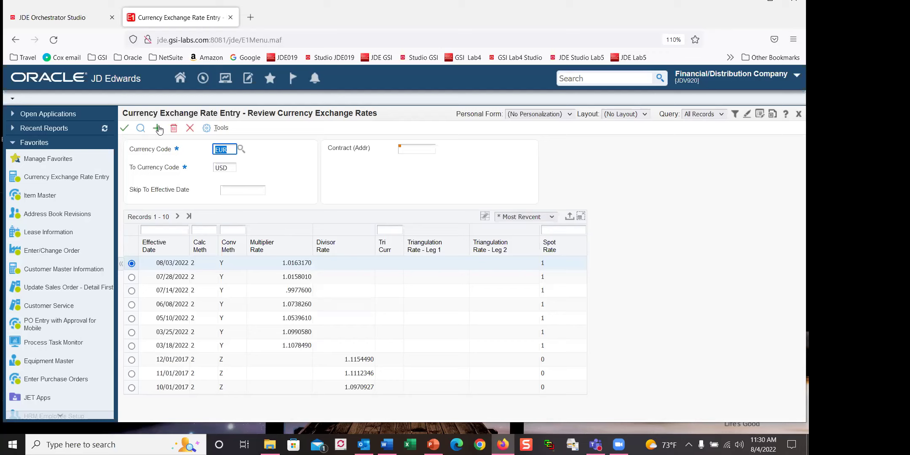
left_click(191, 129)
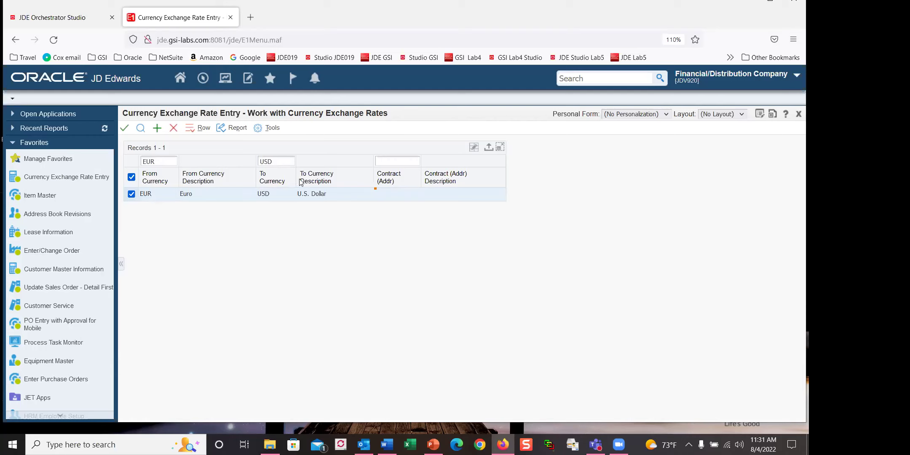
- Switch to Orchestrator Studio, search the orchestrations for Excha, and open Exchange RatesStep0
left_click(77, 19)
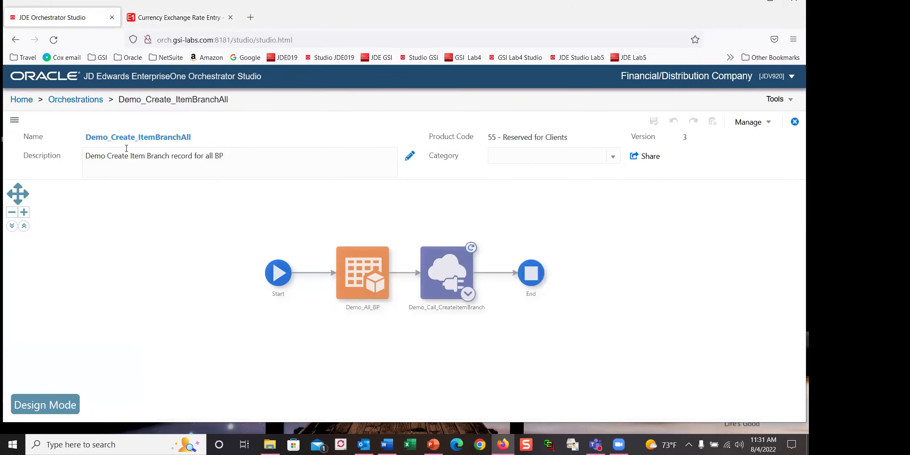
left_click(68, 100)
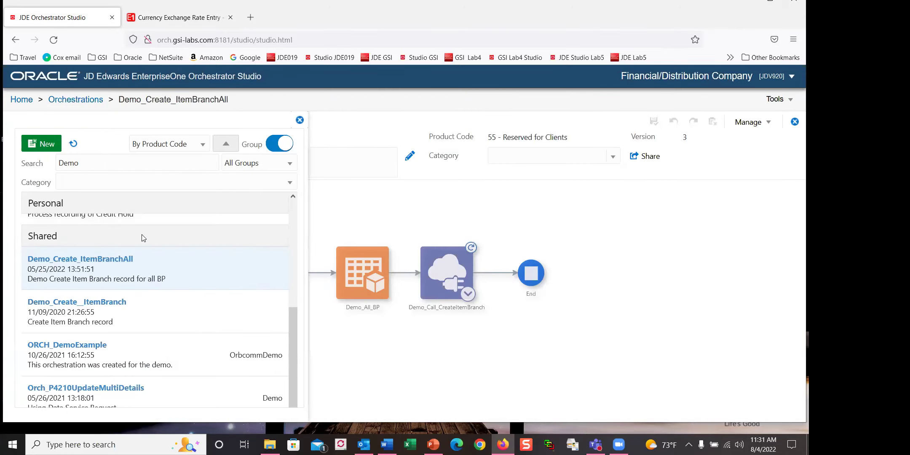
left_click(34, 162)
type("Excha")
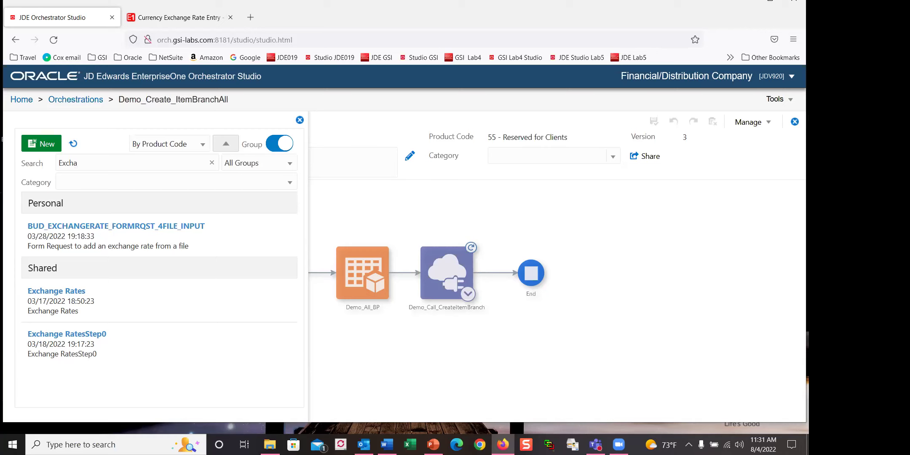
left_click(65, 339)
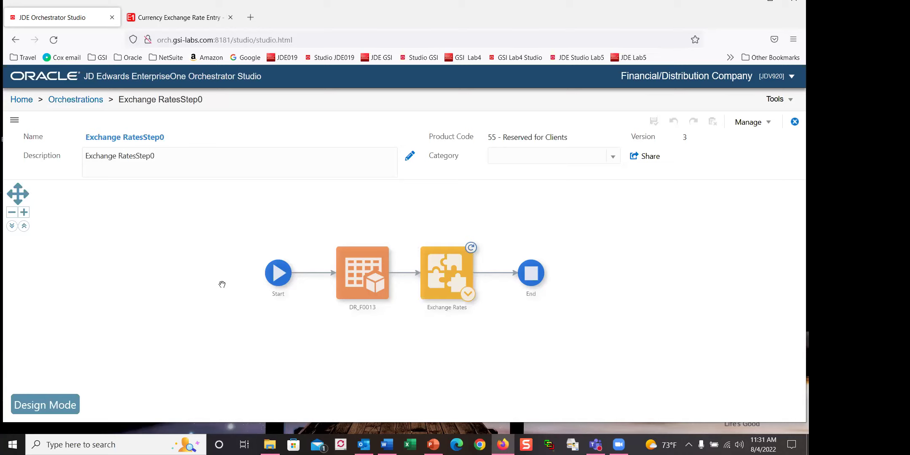
- Review the DR_F0013 data request and its currency code filter values, and close it without changes
left_click(278, 275)
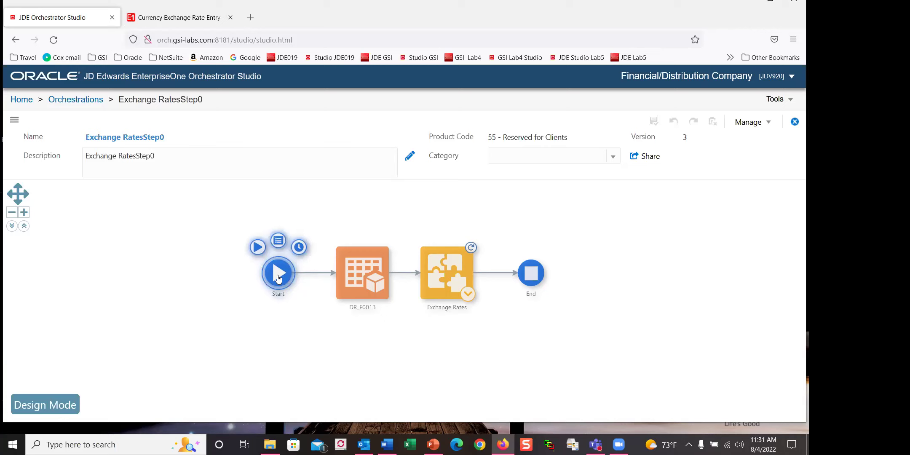
mouse_move(347, 268)
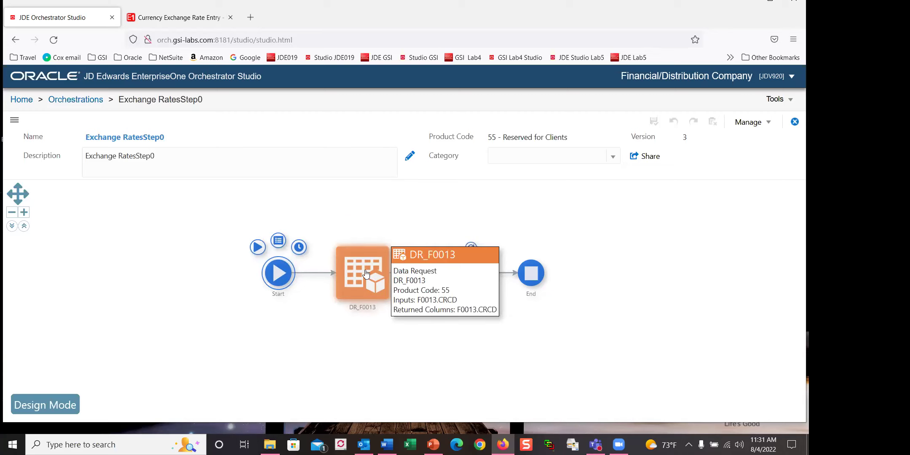
left_click(365, 273)
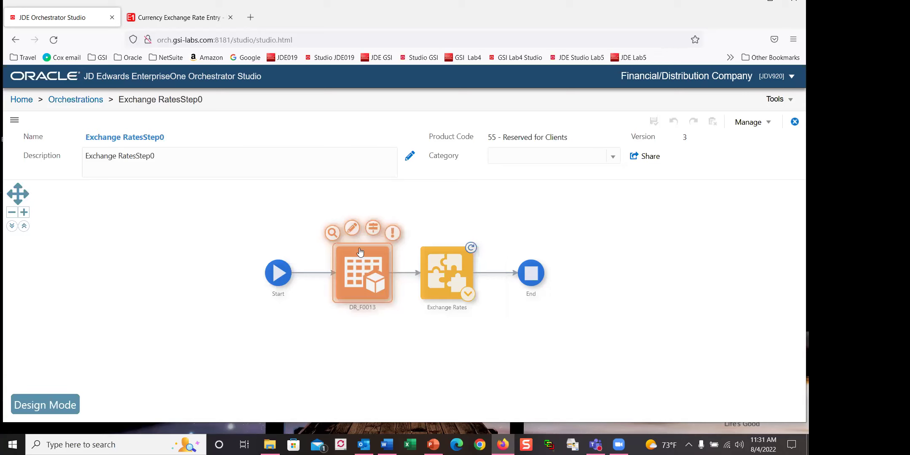
left_click(351, 229)
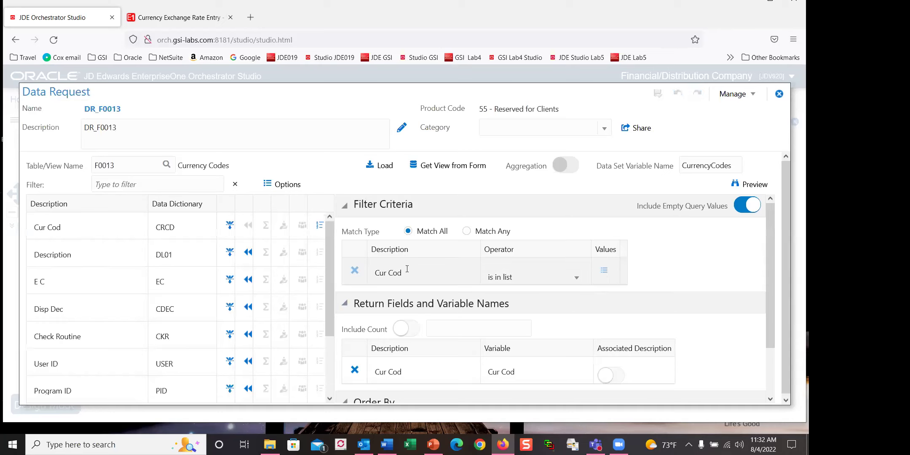
left_click(603, 273)
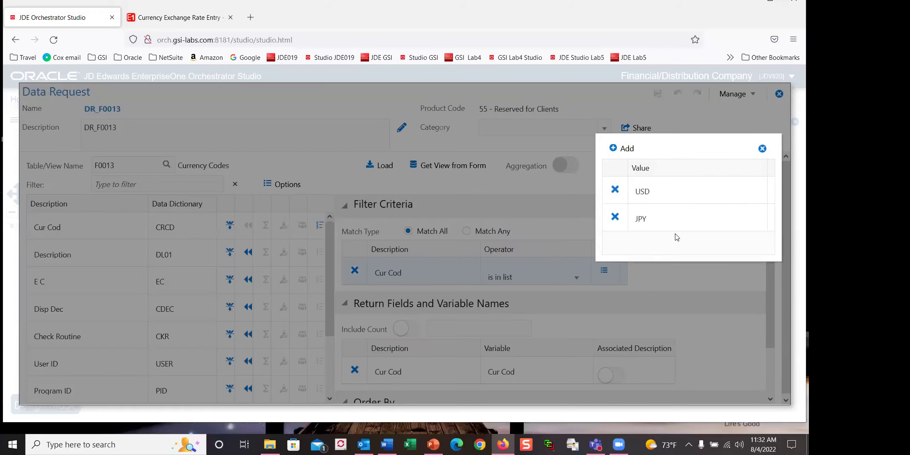
left_click(762, 149)
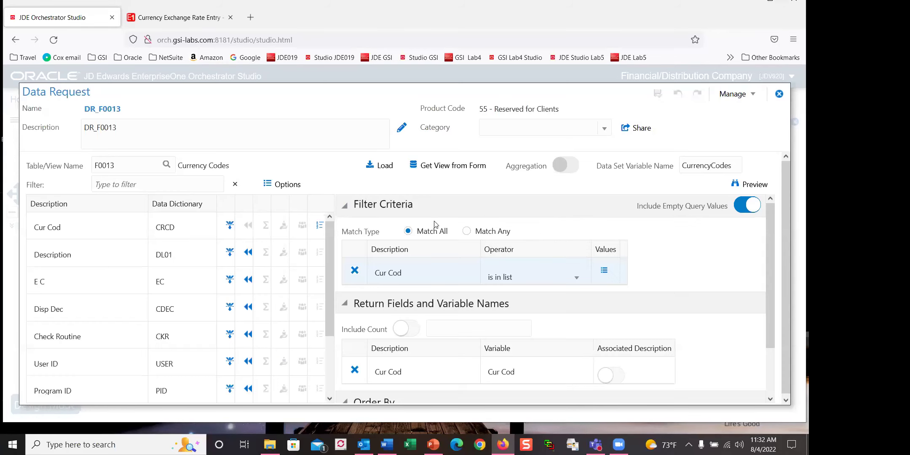
left_click(778, 95)
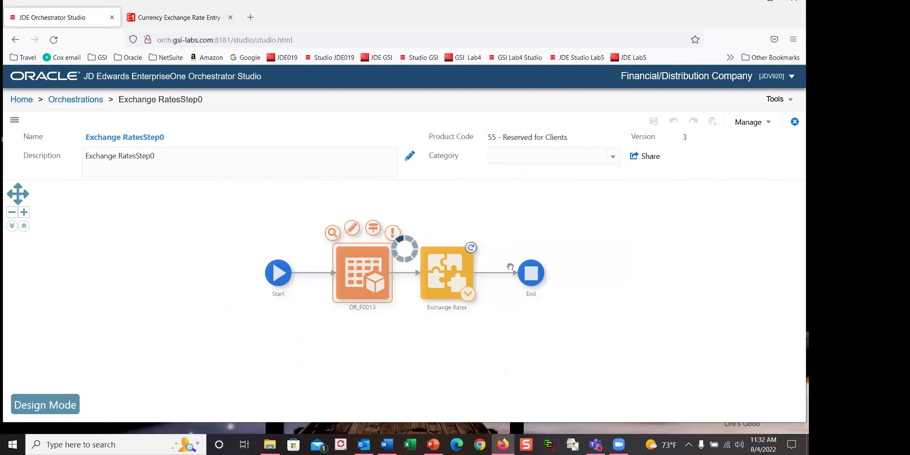
- Open the nested Exchange Rates orchestration, examine its connector and form request steps, and close it
left_click(440, 261)
left_click(436, 230)
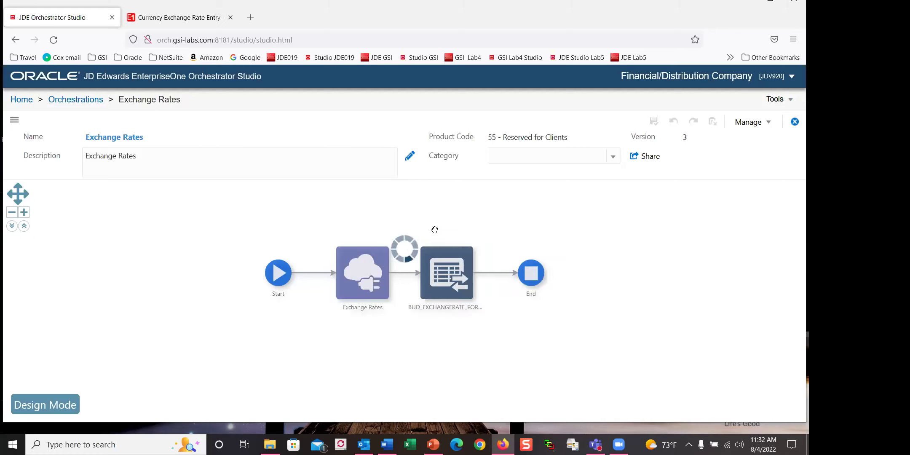
mouse_move(366, 281)
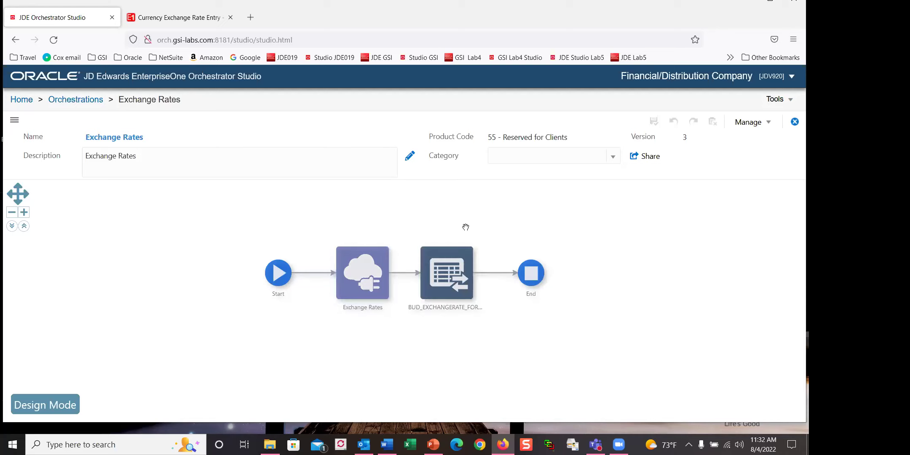
mouse_move(452, 280)
left_click(793, 123)
- Search the orchestrations for Exc and reopen Exchange RatesStep0
left_click(144, 178)
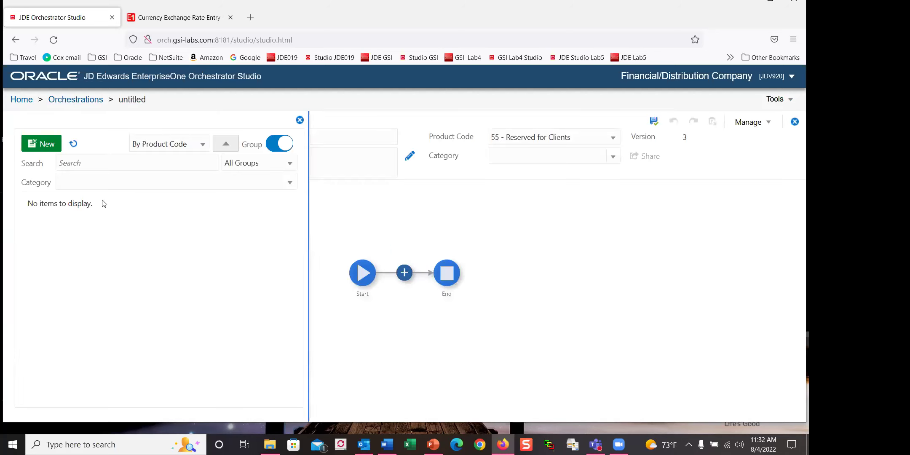
left_click(81, 163)
type("Exc")
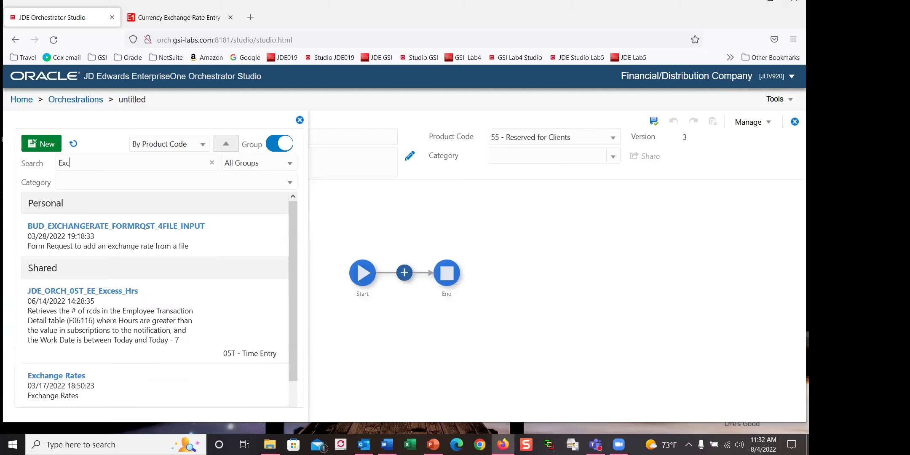
scroll(215, 309, "down", 1)
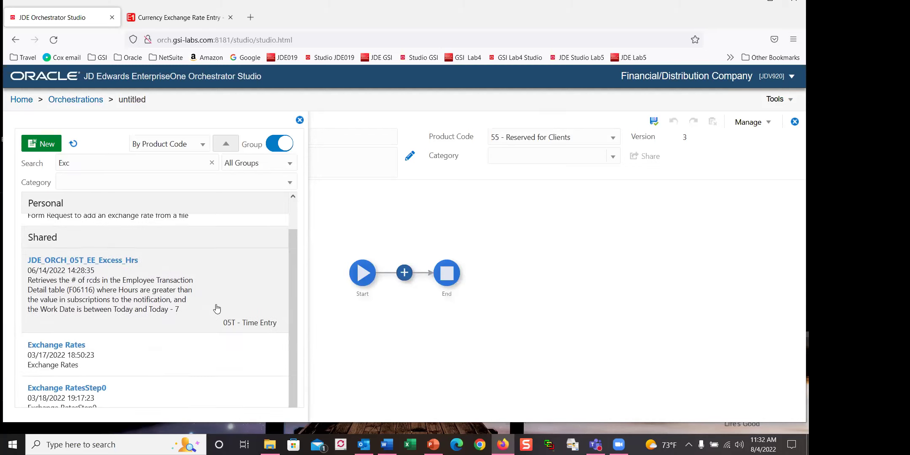
left_click(106, 392)
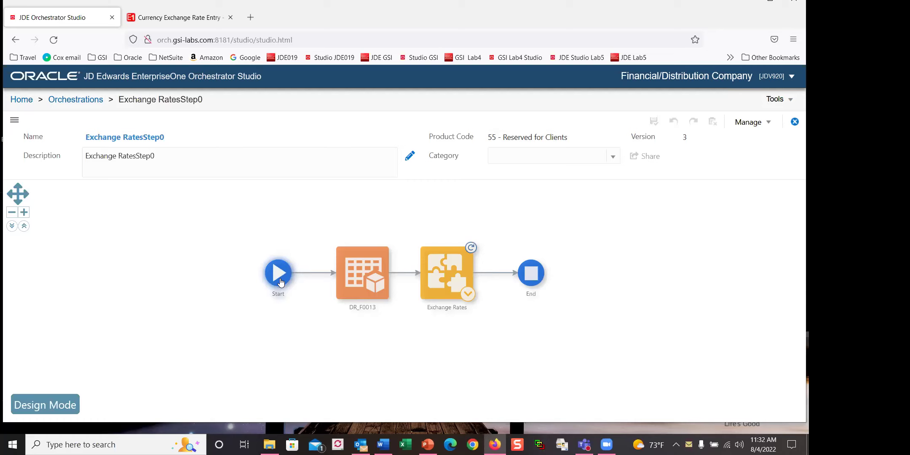
- Run the Exchange RatesStep0 orchestration without input values, and switch back to Currency Exchange Rate Entry in JD Edwards
left_click(280, 283)
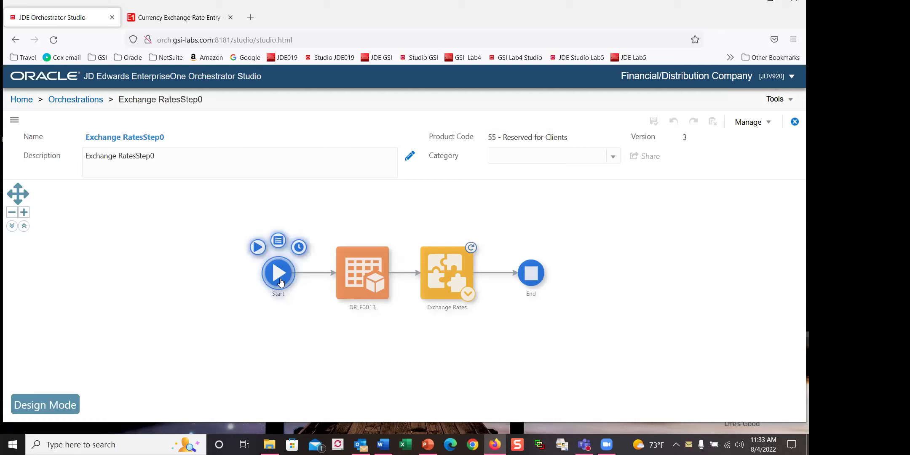
left_click(257, 247)
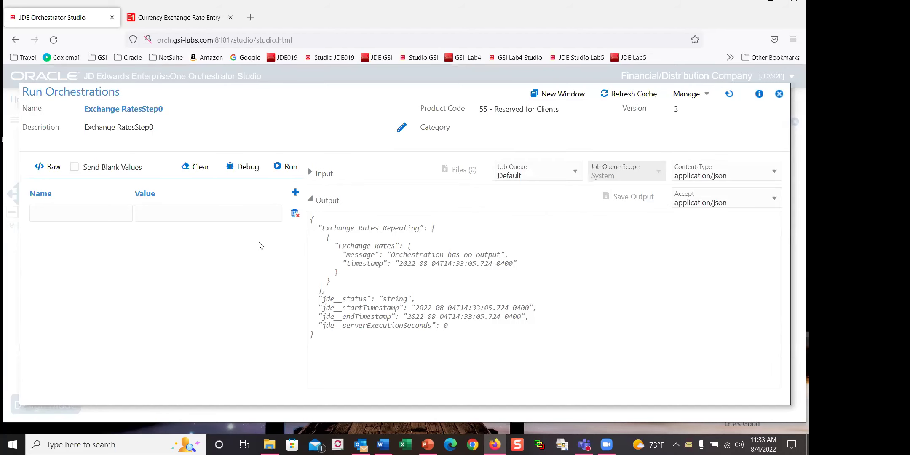
left_click(277, 167)
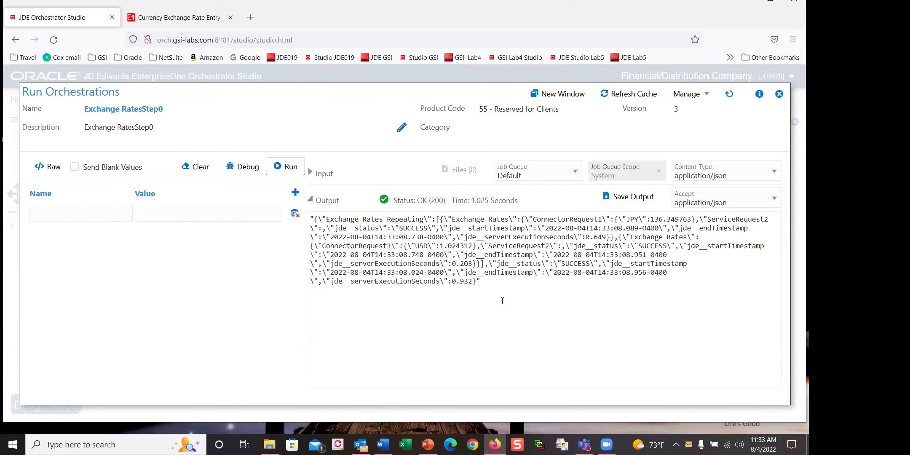
left_click(178, 19)
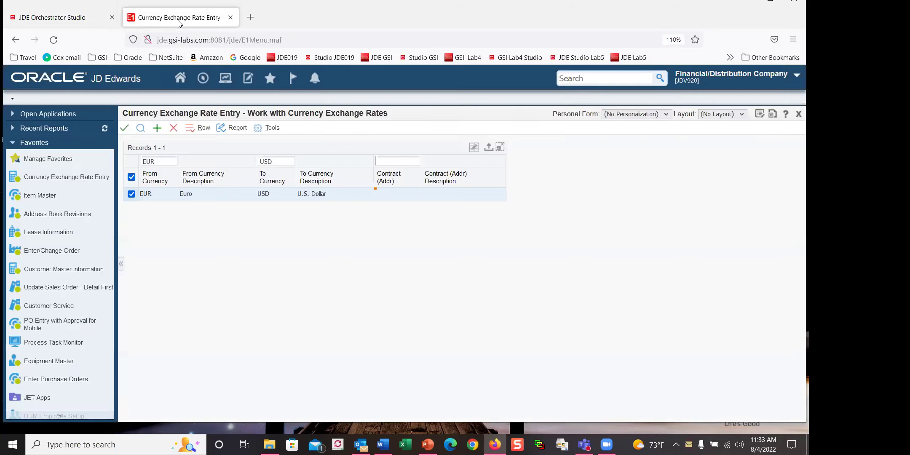
- Open the EUR to USD exchange rates, review the rate effective 08/04/2022, and close the rate review form
double_click(133, 194)
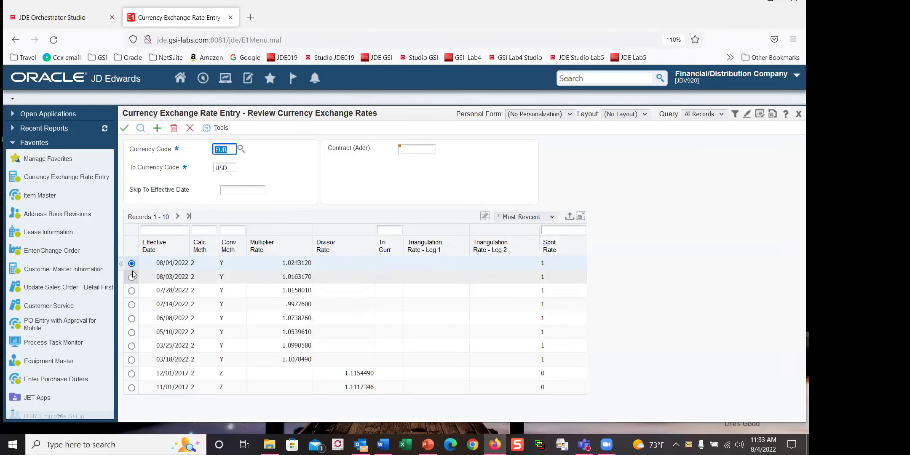
key("ctrl+shift+3")
left_click_drag(133, 270, 335, 270)
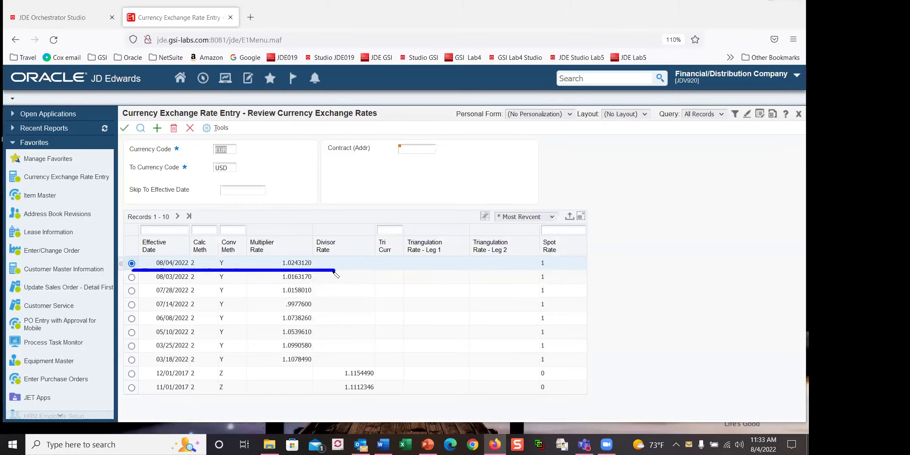
key("Escape")
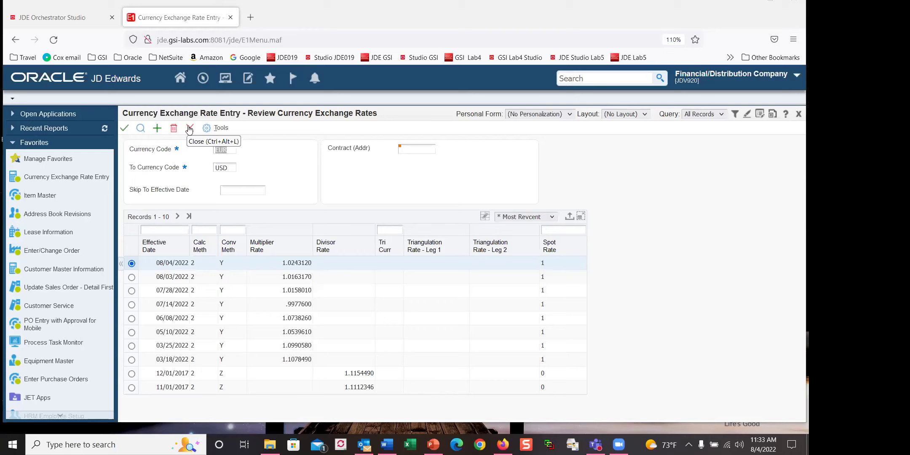
left_click(190, 128)
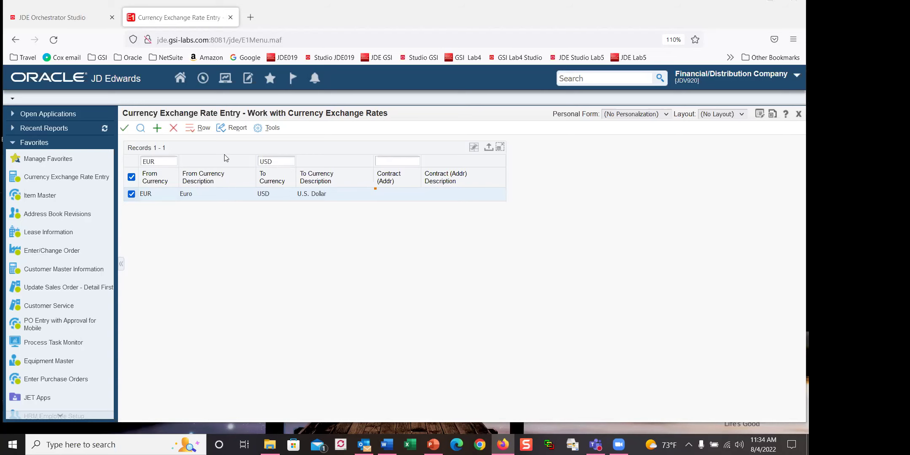
- Switch back to Orchestrator Studio, search the orchestrations for Demo, and open Demo_Create_ItemBranchAll
left_click(83, 23)
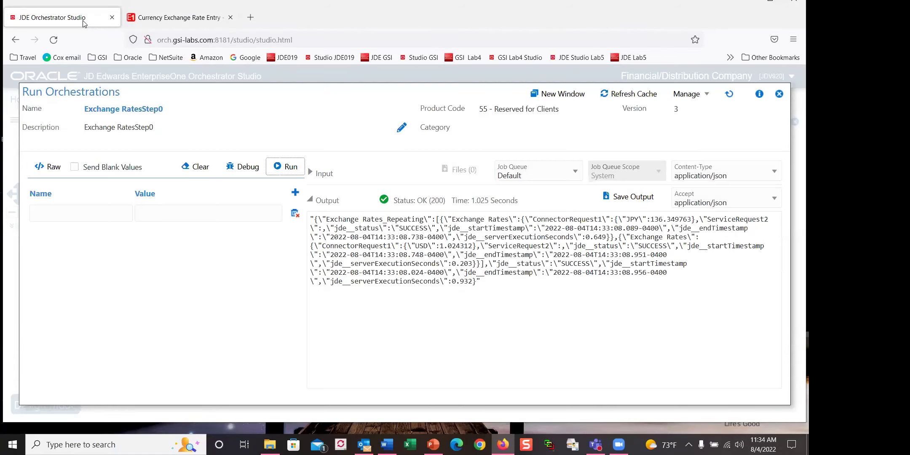
left_click(779, 94)
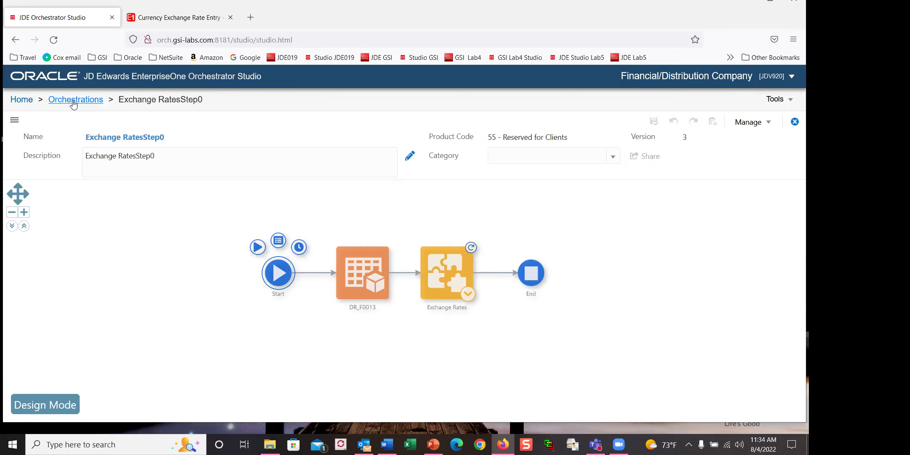
left_click(73, 104)
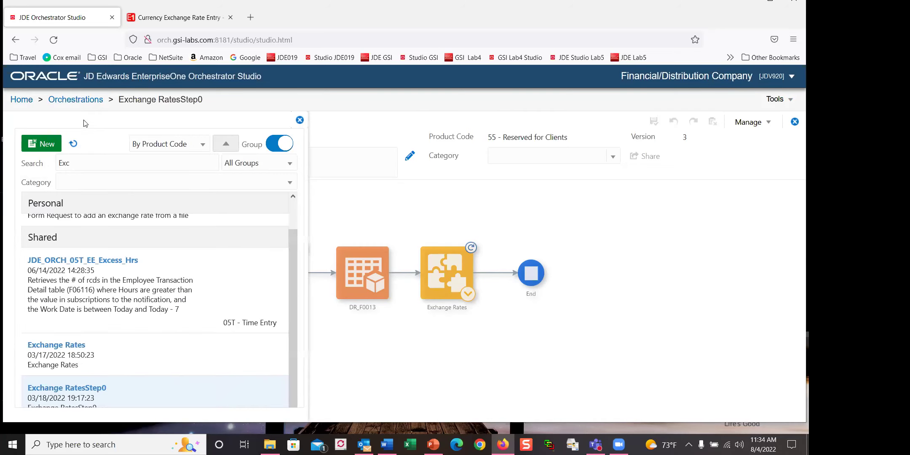
left_click(31, 166)
type("Demo")
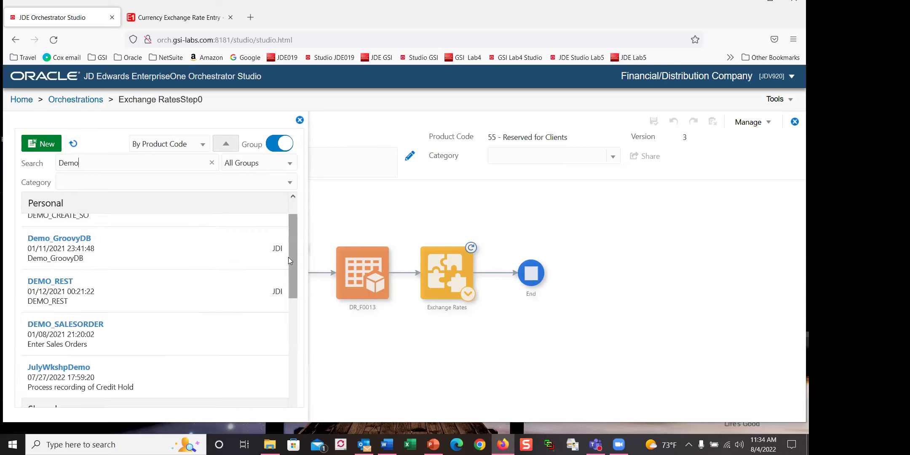
left_click_drag(290, 225, 290, 213)
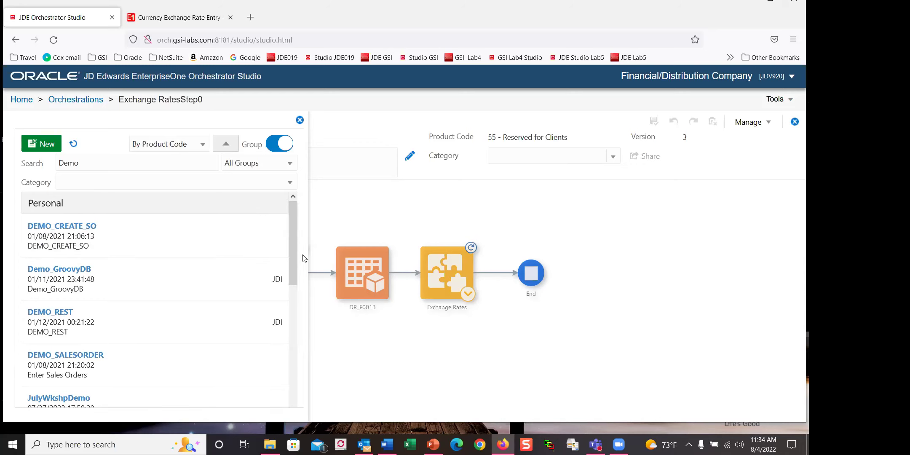
scroll(297, 282, "down", 1)
scroll(298, 282, "down", 3)
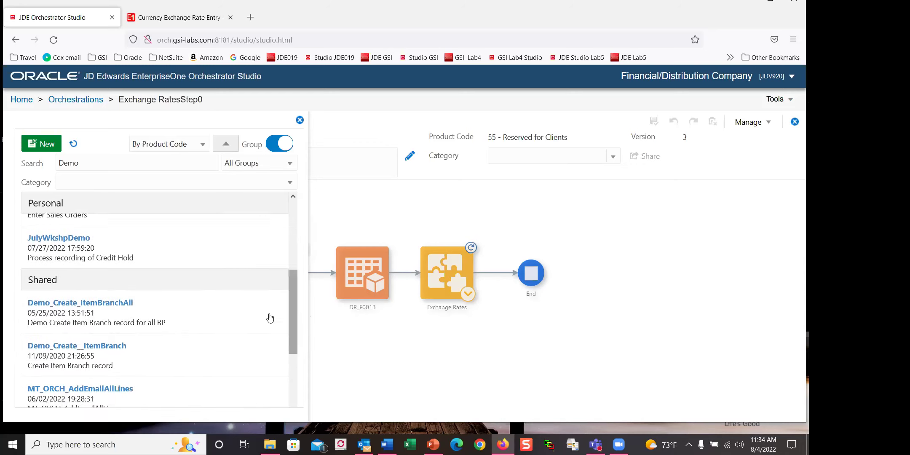
left_click(151, 319)
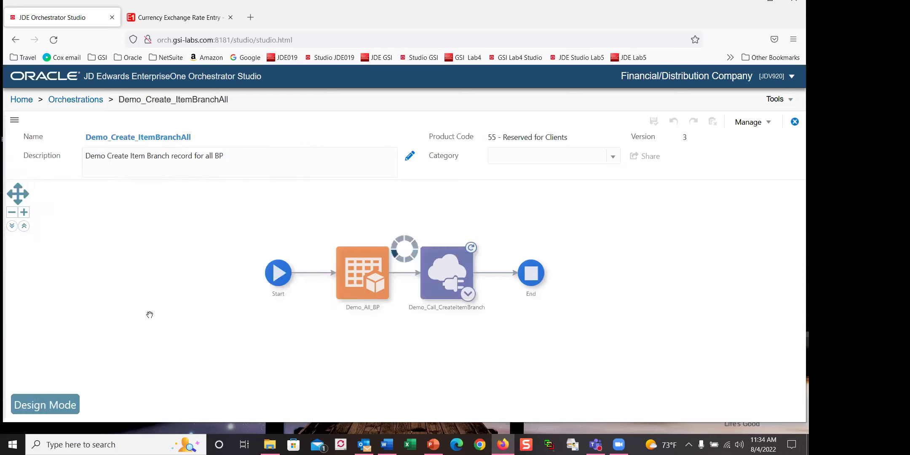
- Review the orchestration inputs of the Demo_Call_CreateItemBranch connector and close it without changes
mouse_move(434, 269)
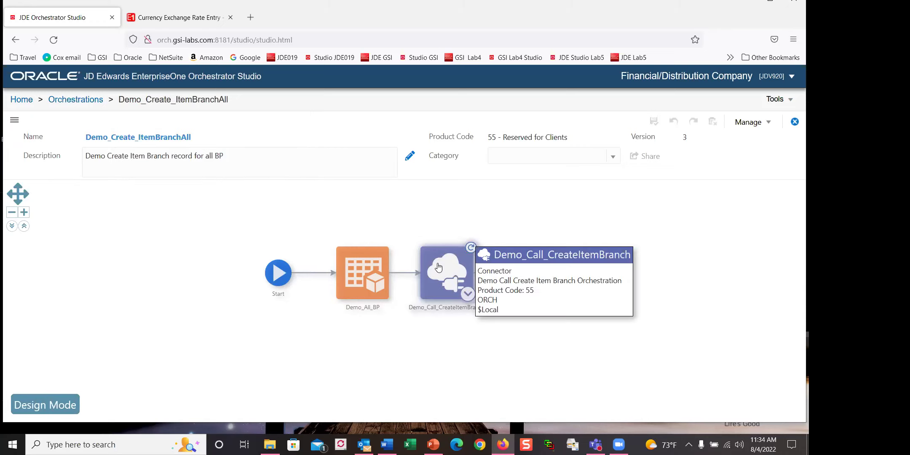
left_click(436, 229)
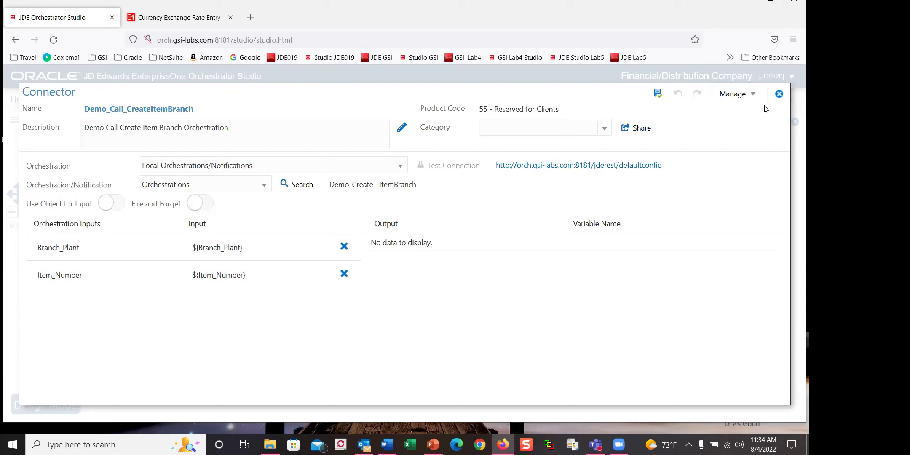
left_click(779, 94)
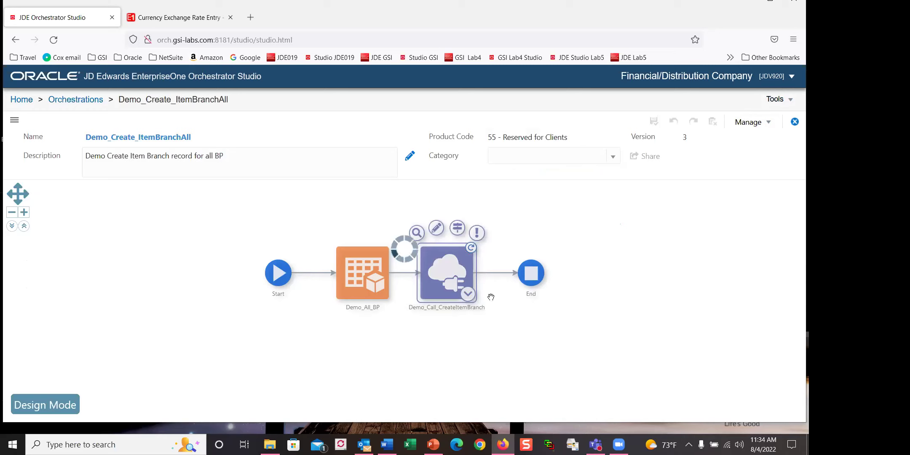
- Review the table and filter criteria of the Demo_All_BP data request, and close it without changes
mouse_move(361, 253)
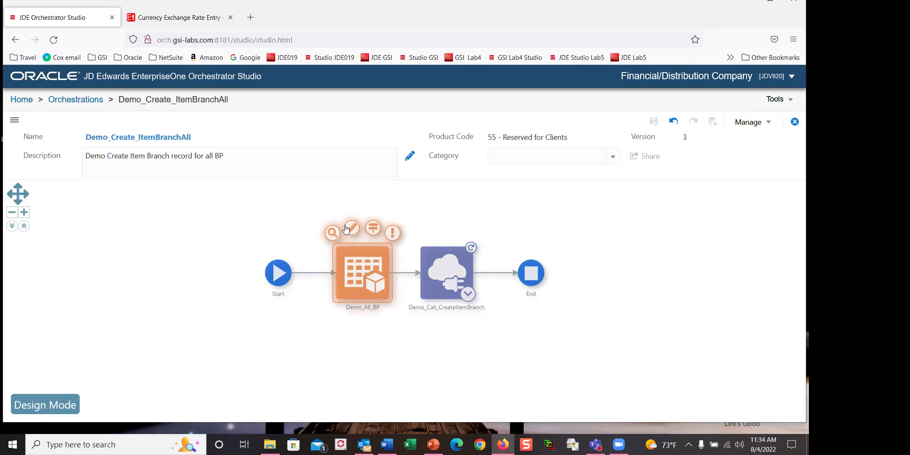
left_click(351, 228)
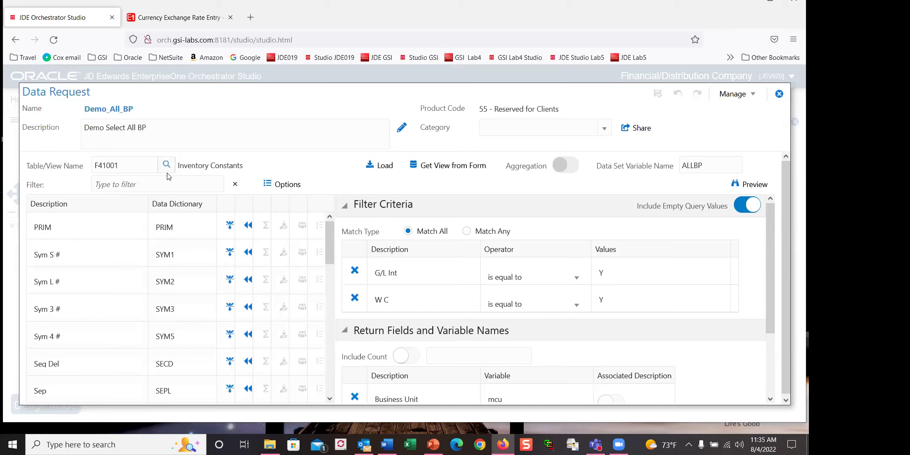
left_click_drag(166, 173, 265, 172)
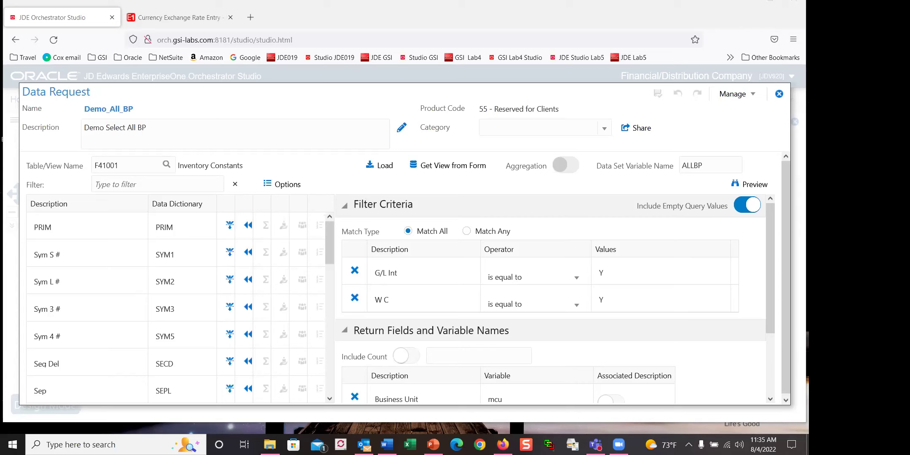
left_click(778, 94)
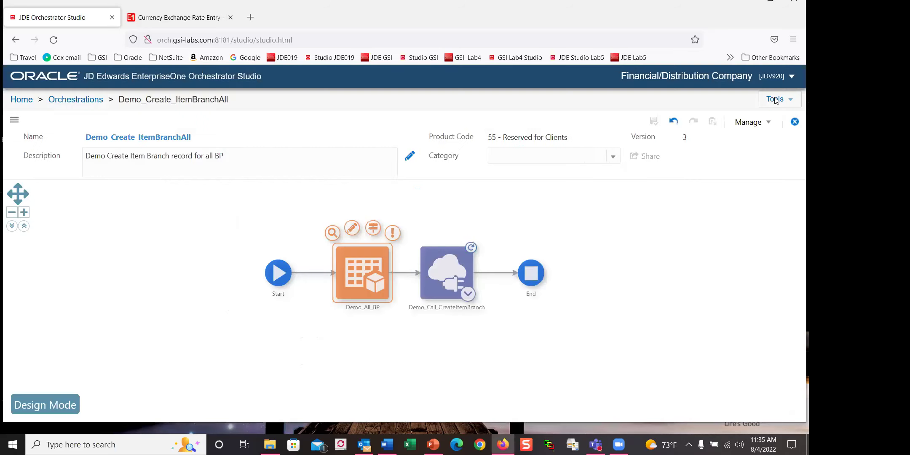
- Search the orchestrations for Exchan and open Exchange RatesStep0
left_click(64, 104)
left_click_drag(289, 278, 285, 211)
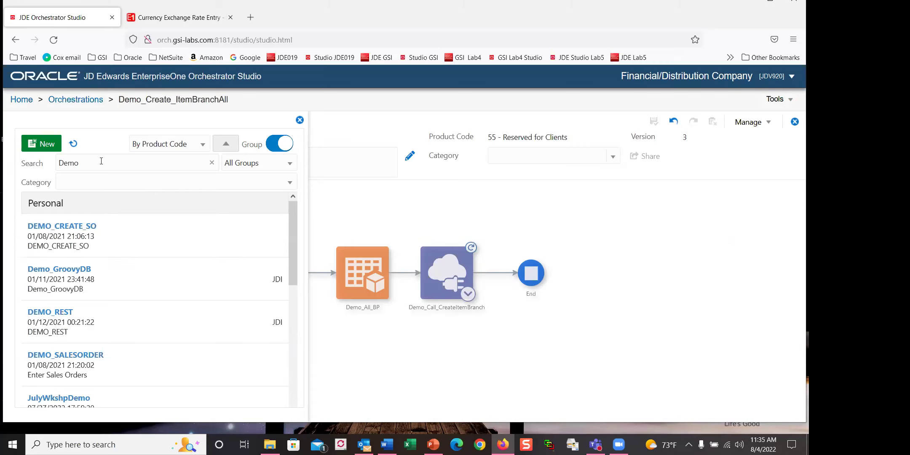
left_click_drag(94, 161, 43, 162)
type("Exchan")
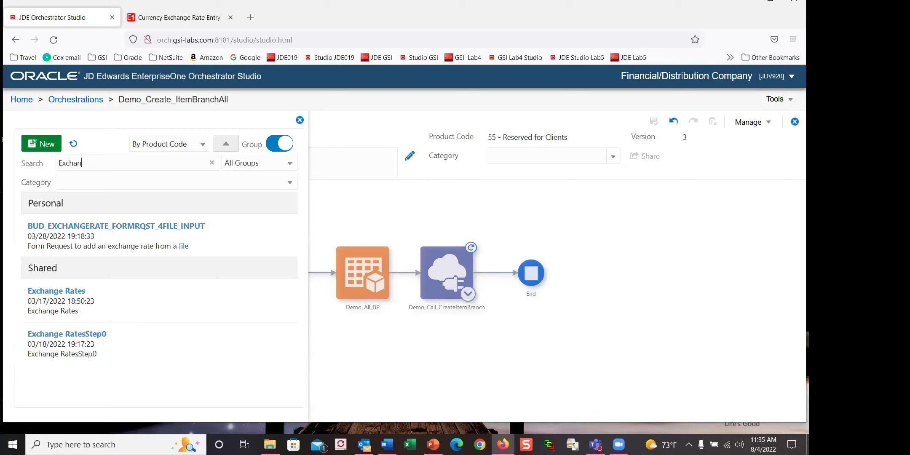
left_click(76, 334)
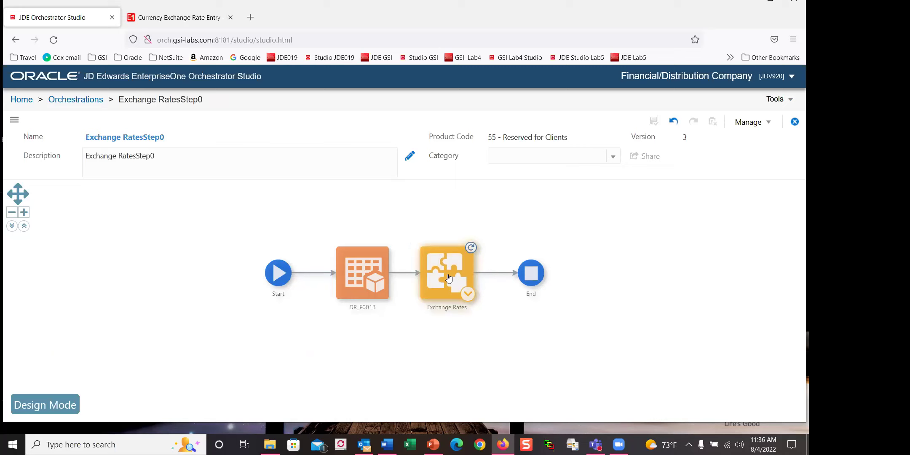
- Open the nested Exchange Rates orchestration and bring up its Exchange Rates connector definition
mouse_move(443, 260)
left_click(437, 228)
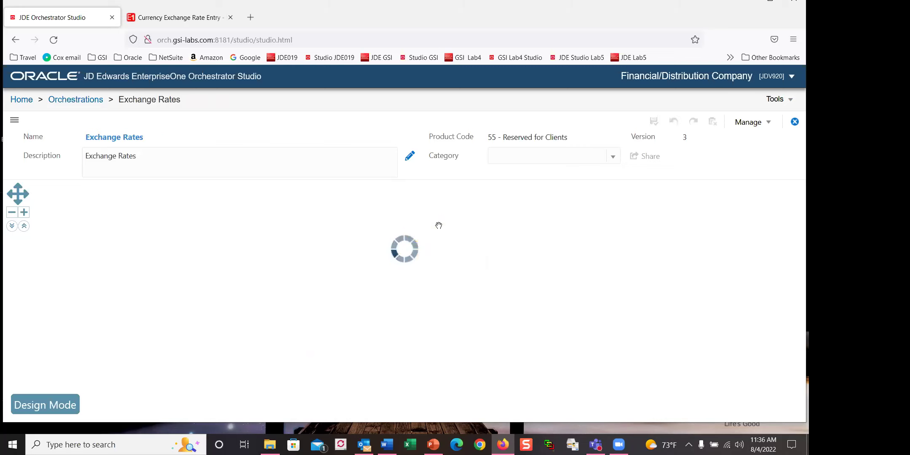
mouse_move(373, 280)
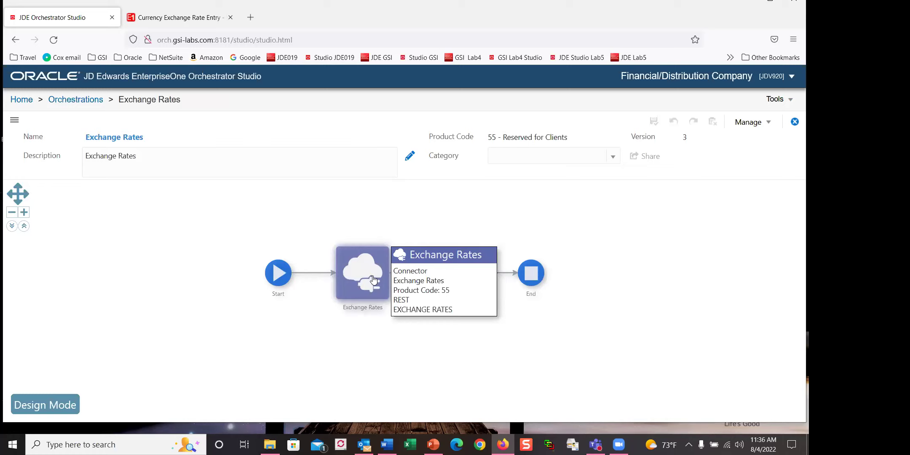
left_click(374, 279)
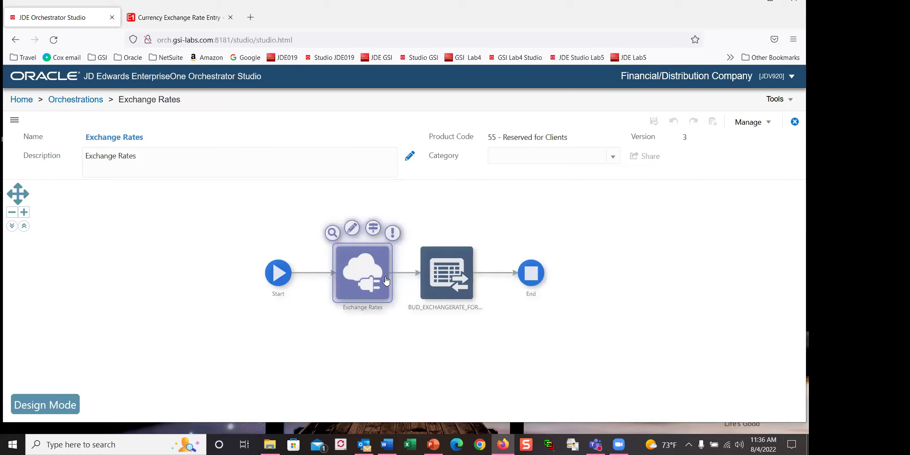
left_click(351, 228)
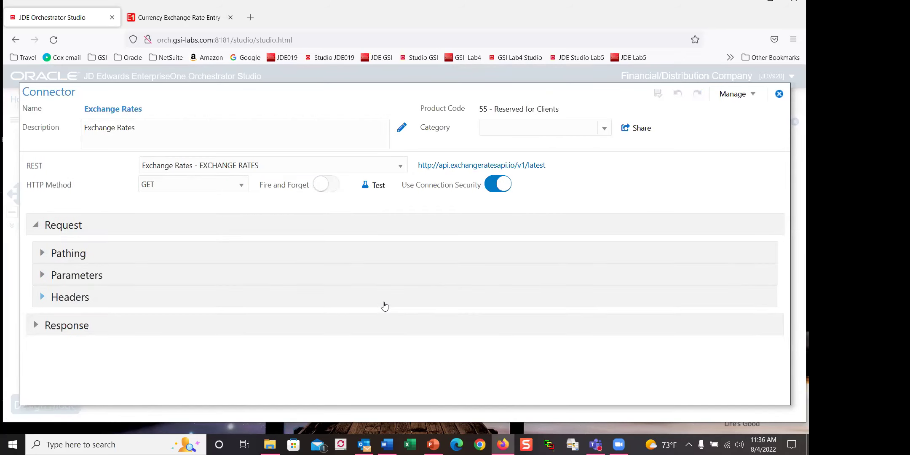
- Examine the connector's response body output and its Groovy script for manipulating the body, and collapse the response section
left_click(35, 325)
scroll(183, 267, "down", 3)
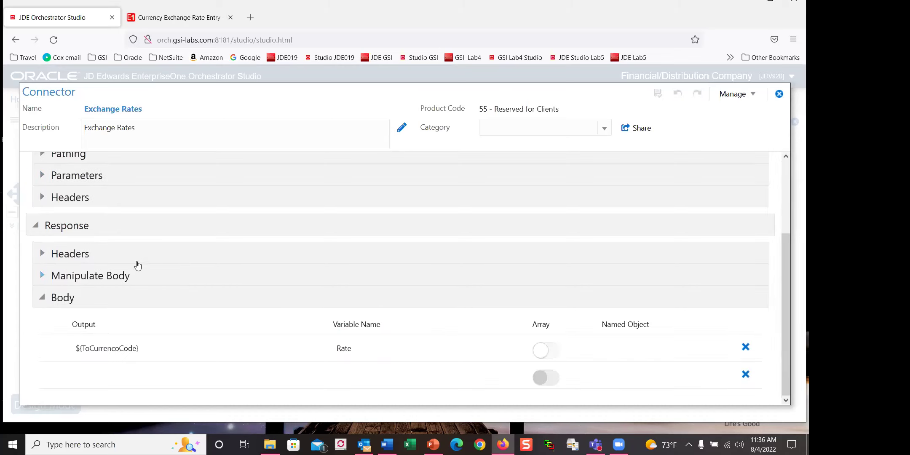
left_click(42, 276)
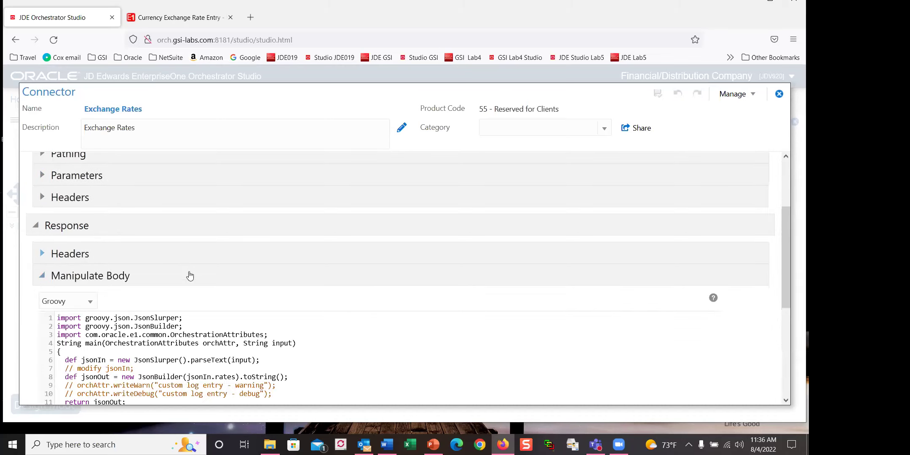
scroll(478, 243, "down", 3)
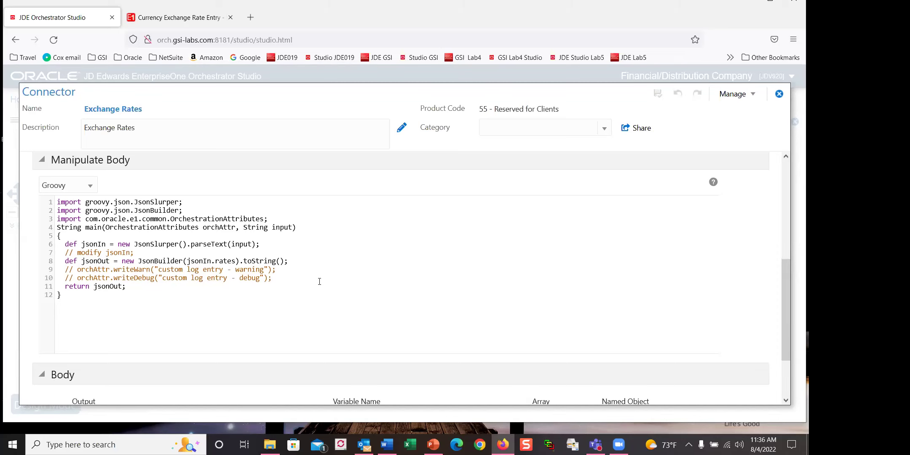
scroll(324, 278, "up", 3)
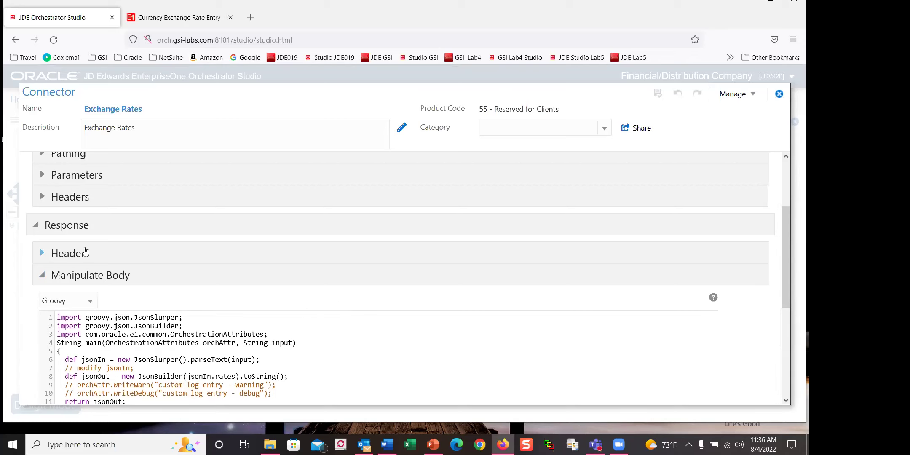
left_click(36, 226)
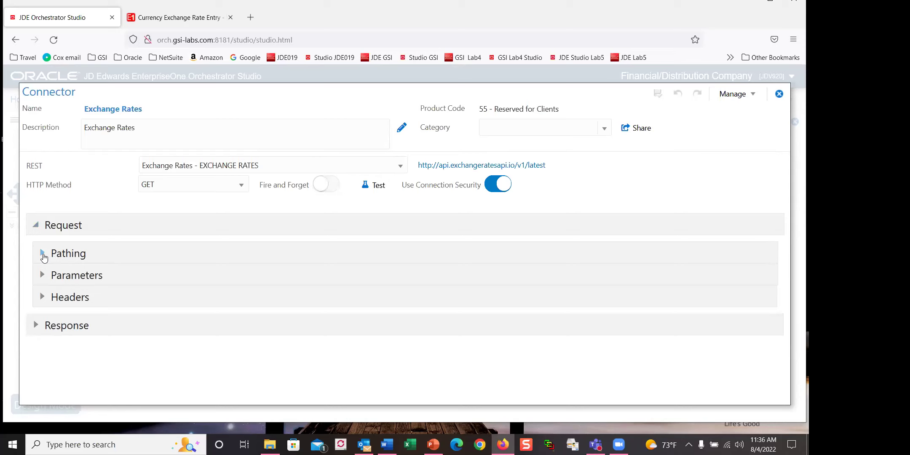
- Examine the pathing and headers of the connector's request, and close the connector without changes
left_click(42, 254)
scroll(217, 213, "down", 1)
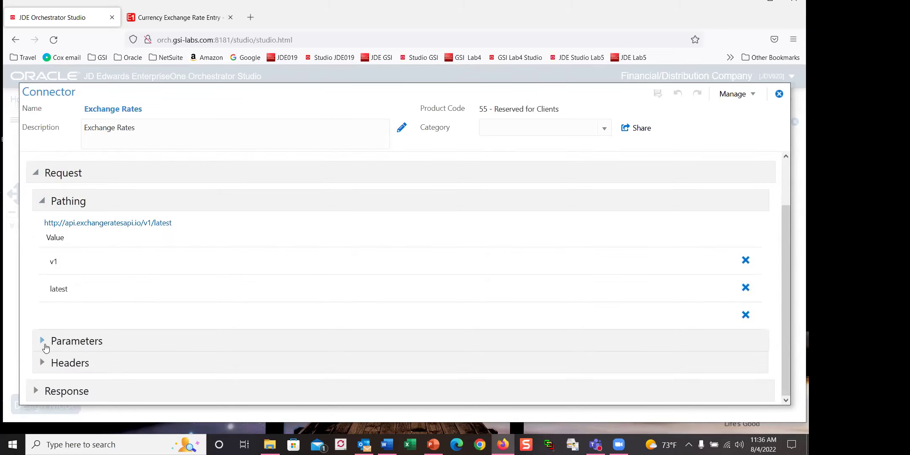
left_click(41, 362)
scroll(323, 213, "down", 2)
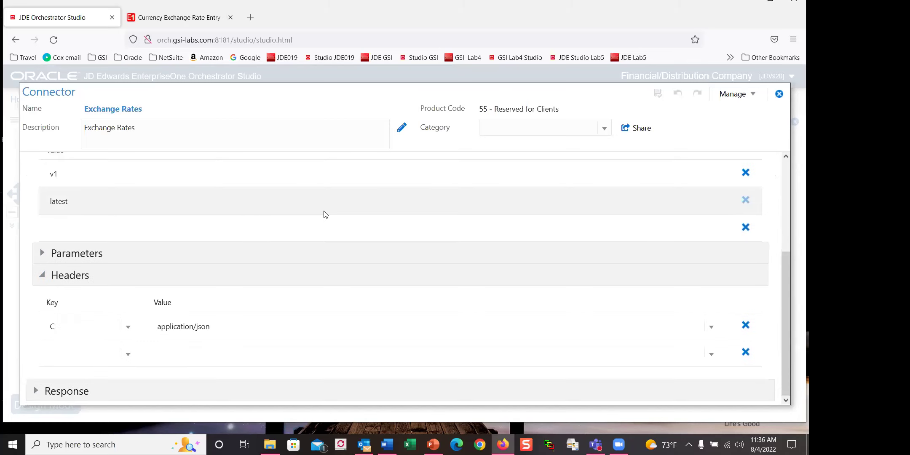
scroll(409, 162, "up", 3)
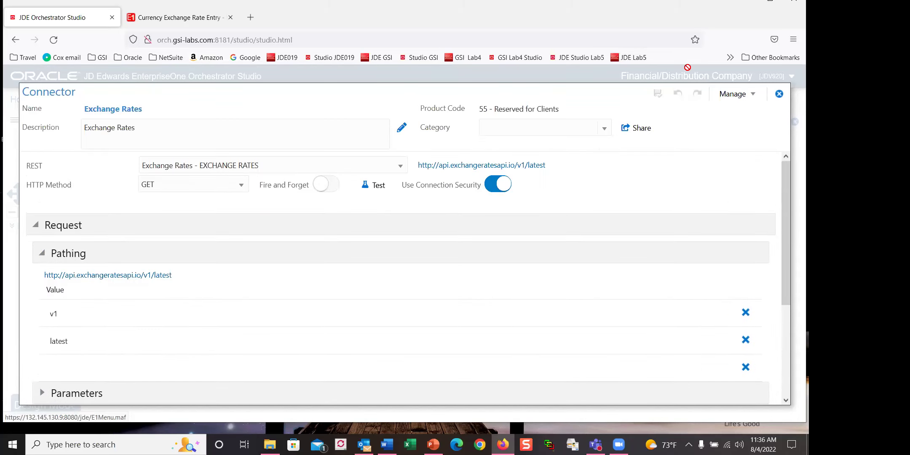
left_click(779, 94)
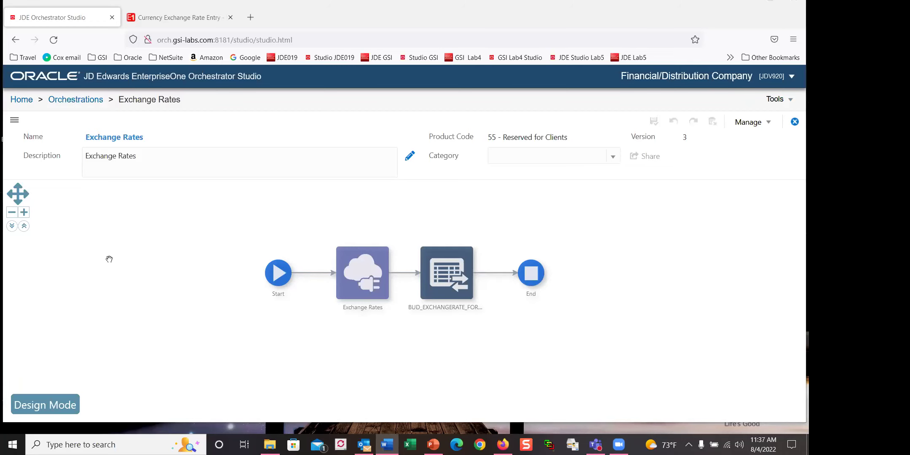
- Search the orchestrations for Enterso and open EnterSOCSV
left_click(77, 99)
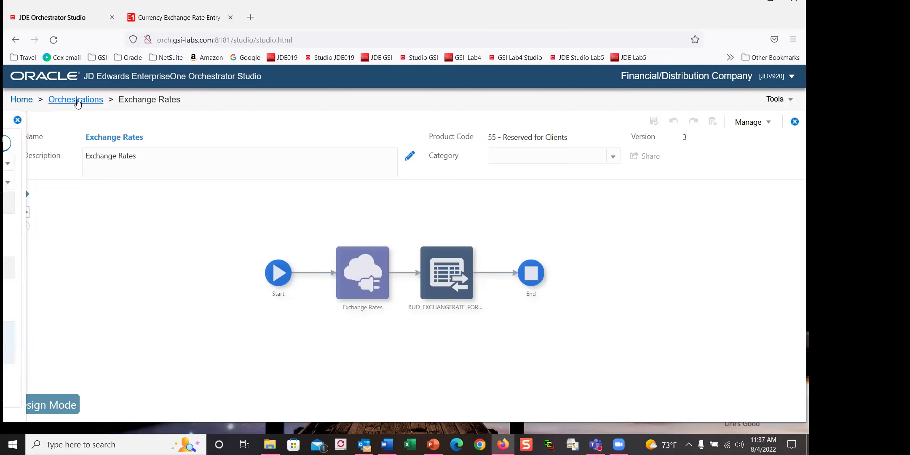
left_click_drag(87, 165, 34, 161)
type("E")
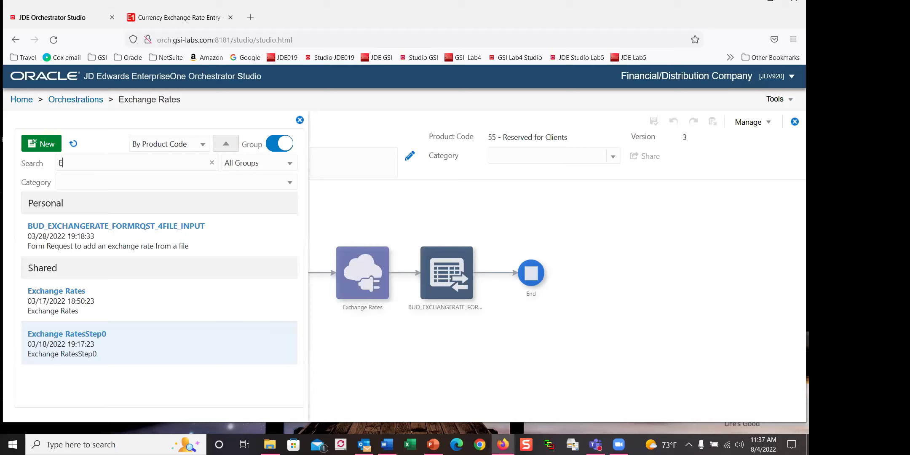
type("nterso")
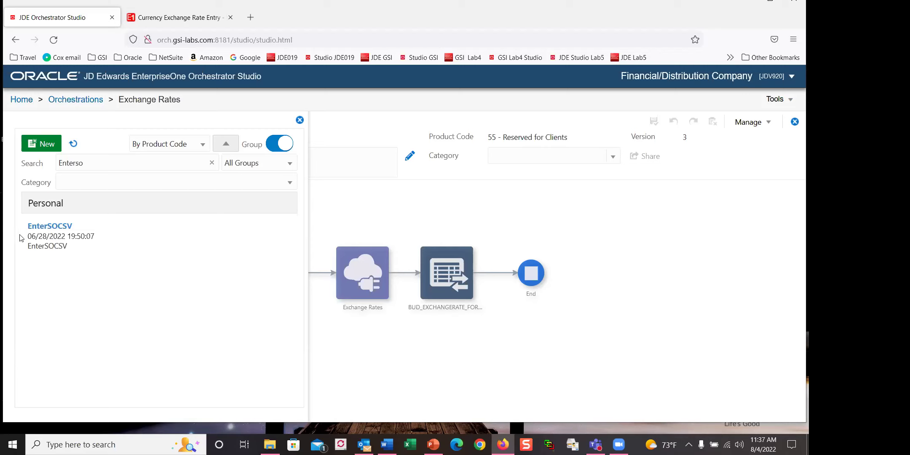
left_click(61, 225)
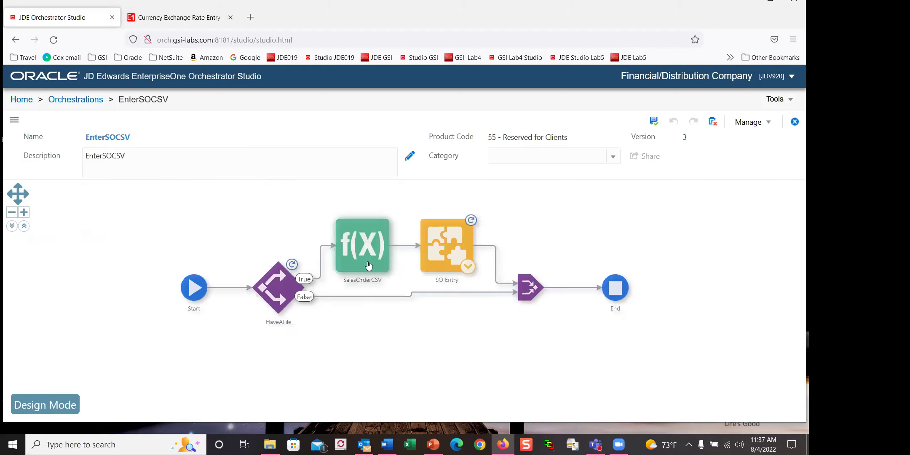
- Examine the JRuby script of the SalesOrderCSV custom request that parses the CSV file into orders, and close it without changes
mouse_move(368, 253)
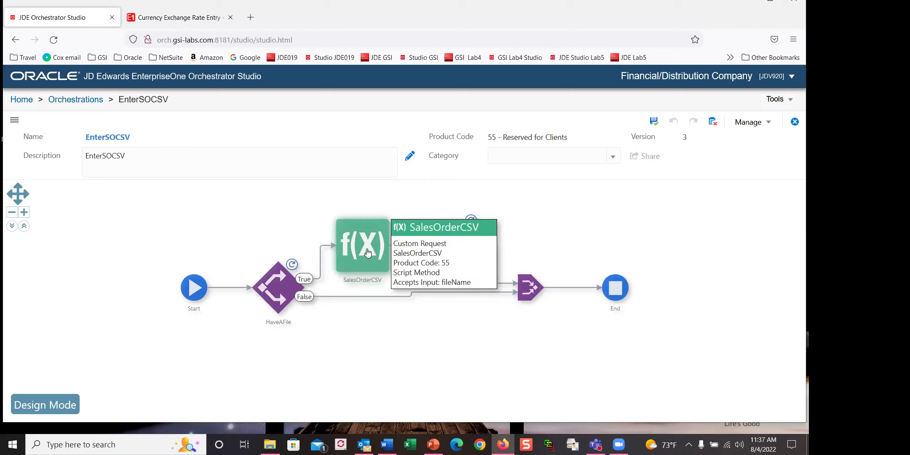
left_click(368, 252)
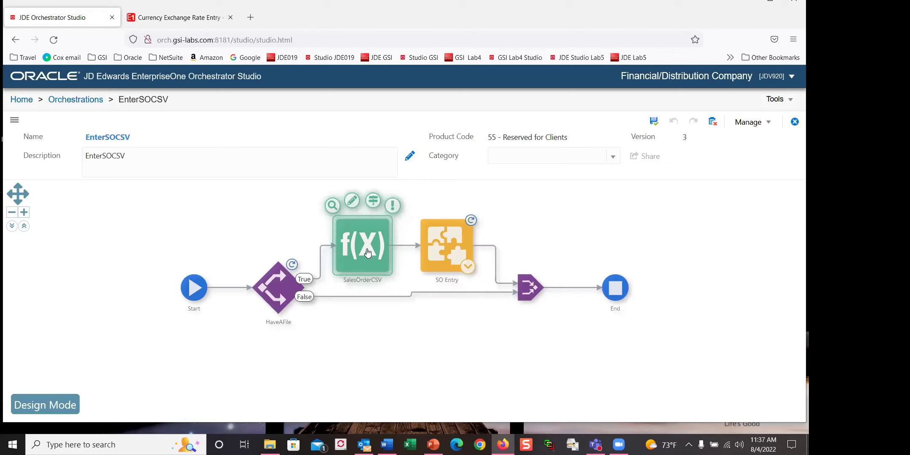
left_click(349, 204)
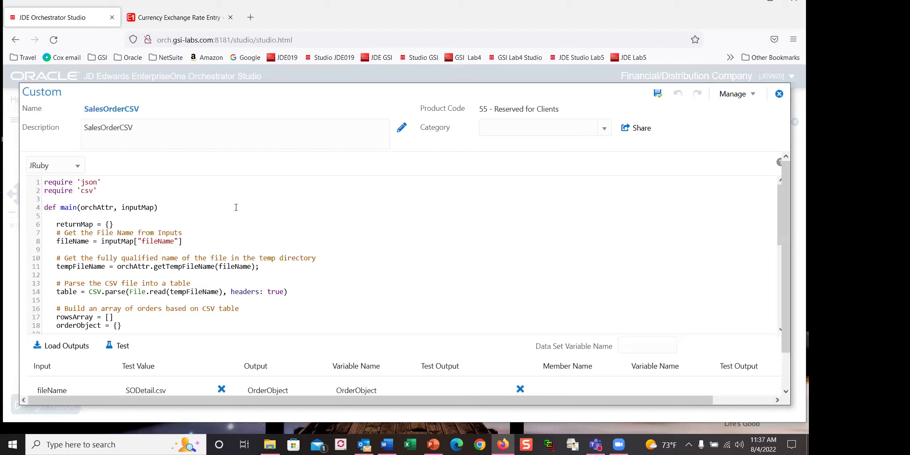
scroll(236, 207, "down", 5)
scroll(187, 274, "down", 1)
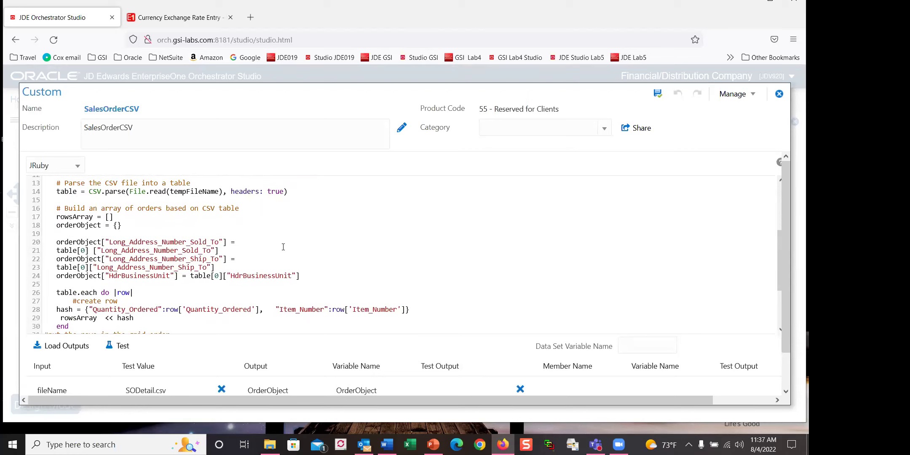
scroll(283, 247, "down", 4)
scroll(283, 247, "up", 10)
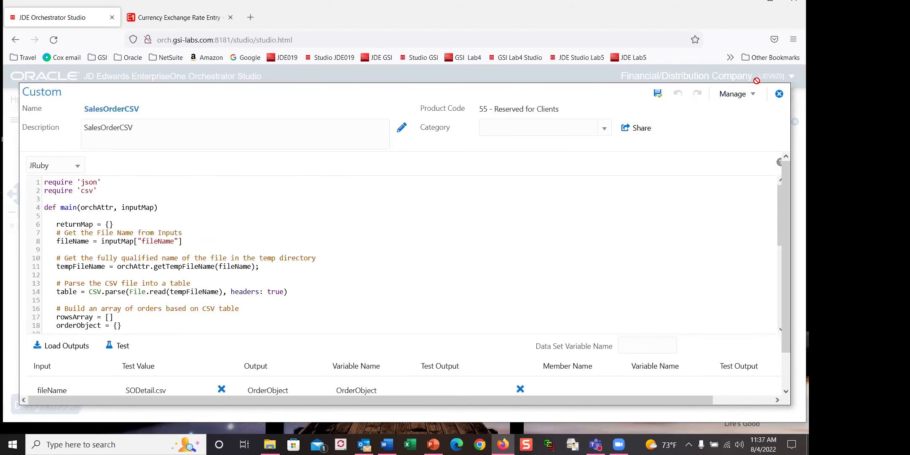
left_click(779, 94)
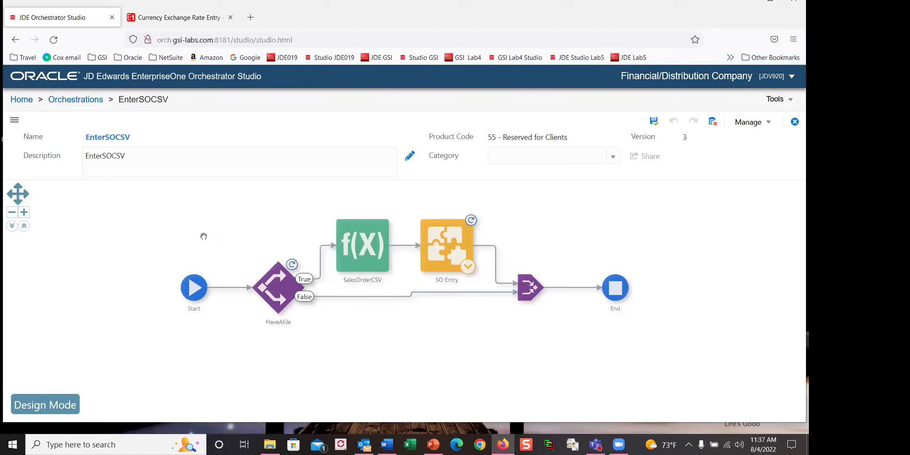
- Switch to JD Edwards, close Currency Exchange Rate Entry and open Update Sales Order - Detail First from the favorites
left_click(187, 19)
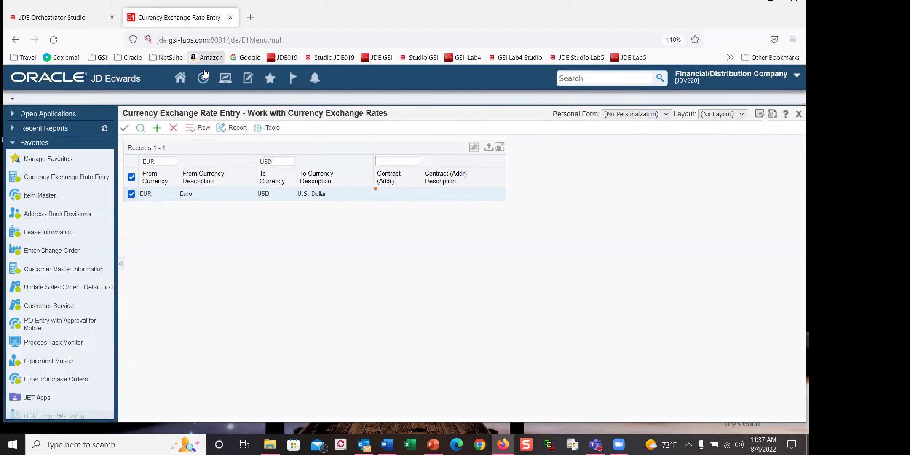
left_click(174, 129)
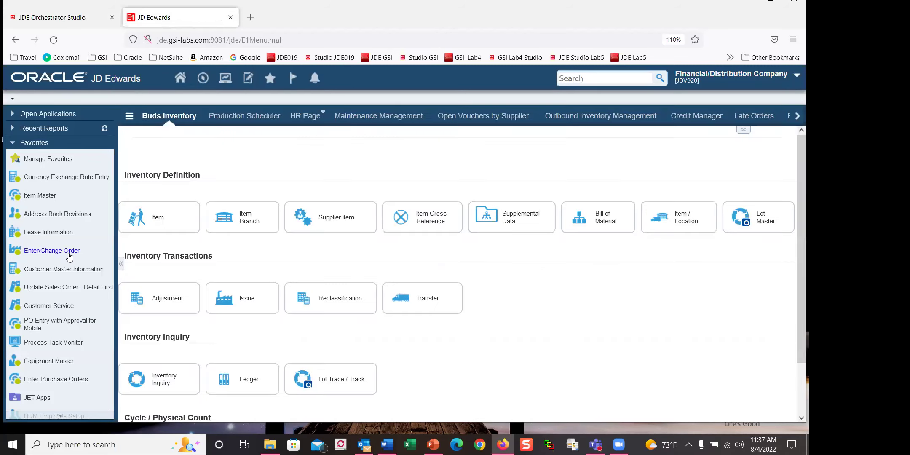
left_click(71, 288)
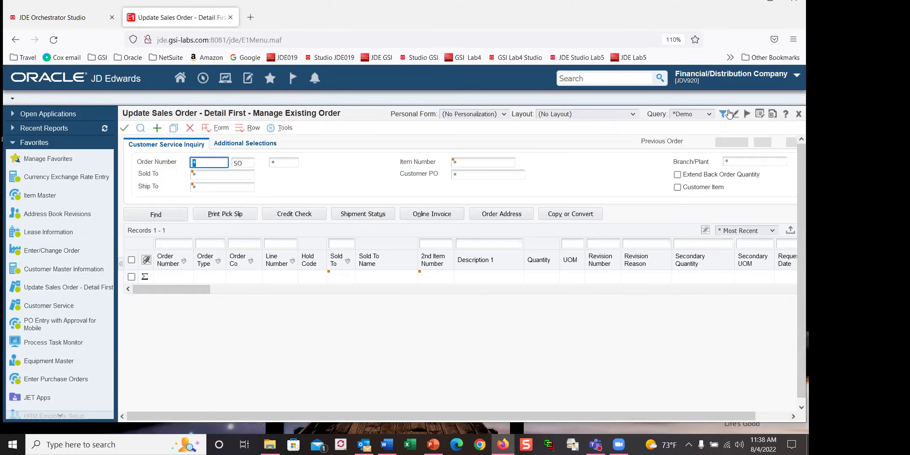
- Search for existing SO orders, check the conditions of the *Demo query, and close the query manager
left_click(155, 216)
left_click(722, 114)
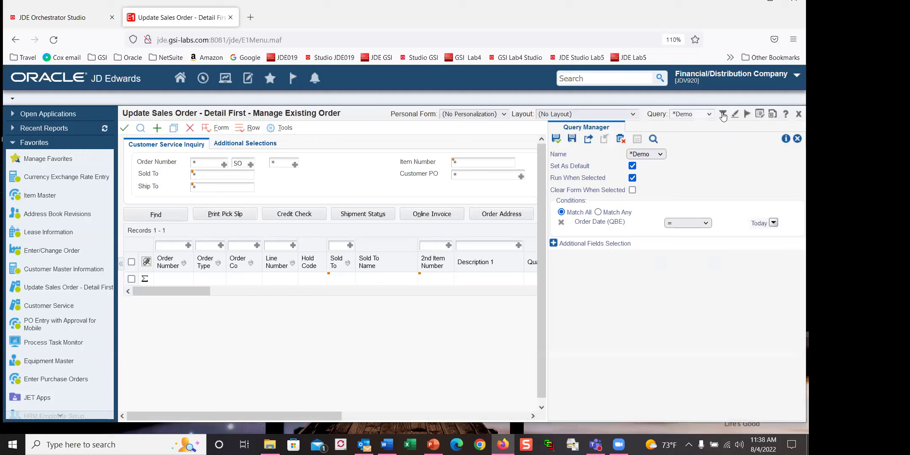
left_click(797, 139)
- Back in Orchestrator Studio, bring up the run form for EnterSOCSV and open its file selection dialog
left_click(87, 18)
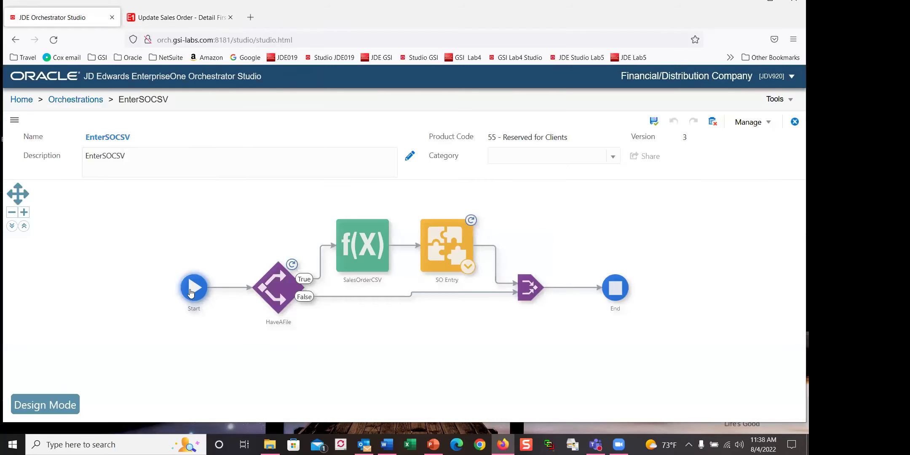
mouse_move(189, 283)
left_click(172, 264)
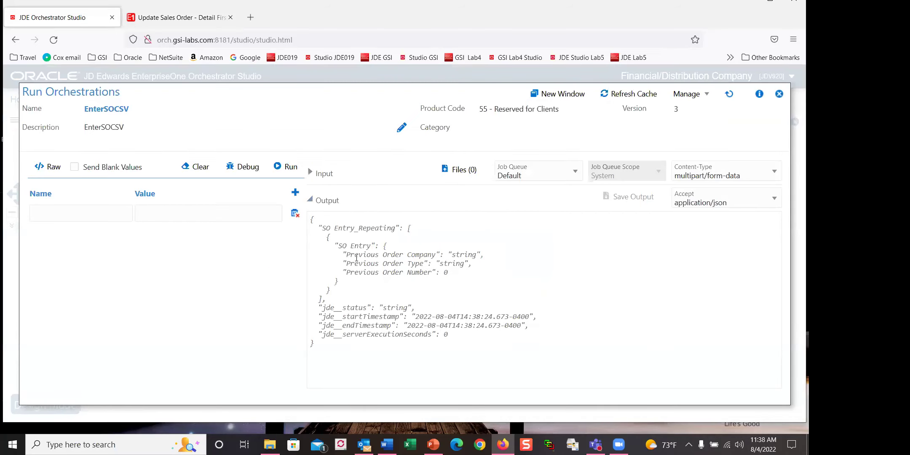
left_click(447, 174)
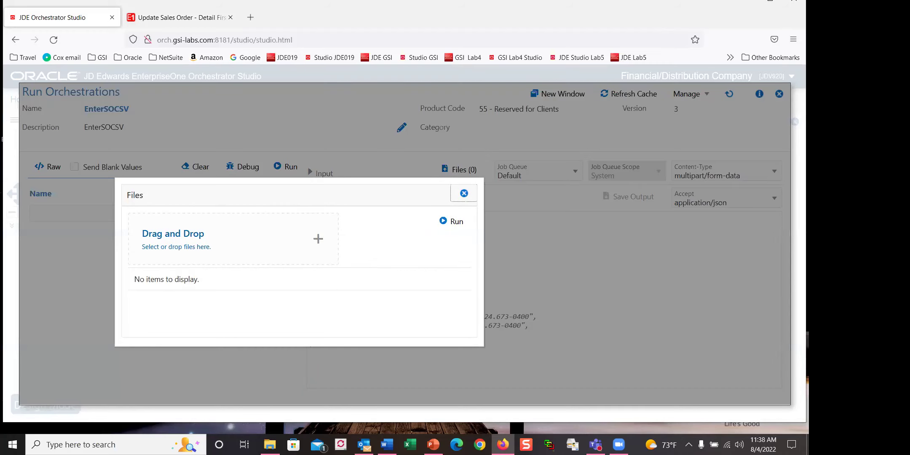
- Add SODetail.csv and SODetail2.csv from the Orchestrator use cases folder as input files and run EnterSOCSV
key("alt+Tab")
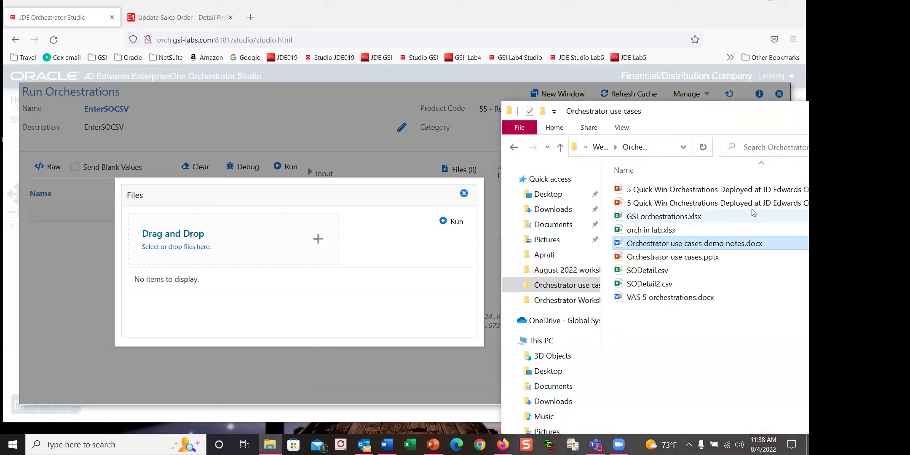
left_click_drag(655, 273, 246, 264)
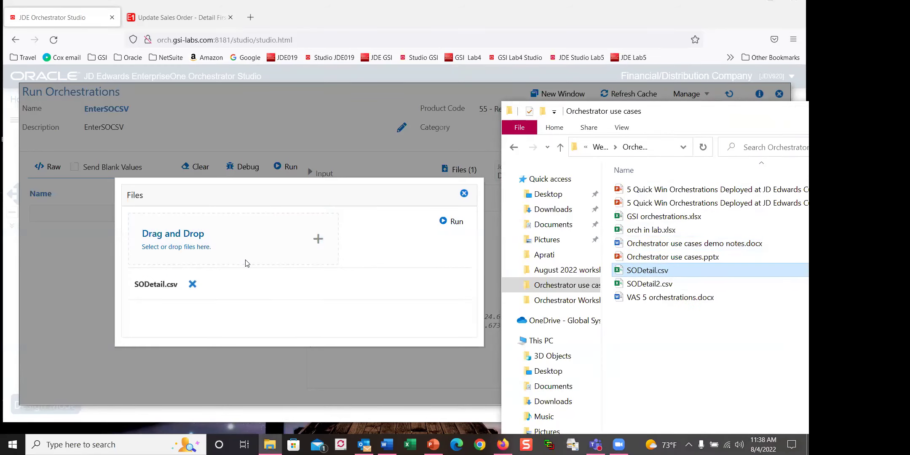
left_click_drag(632, 287, 240, 259)
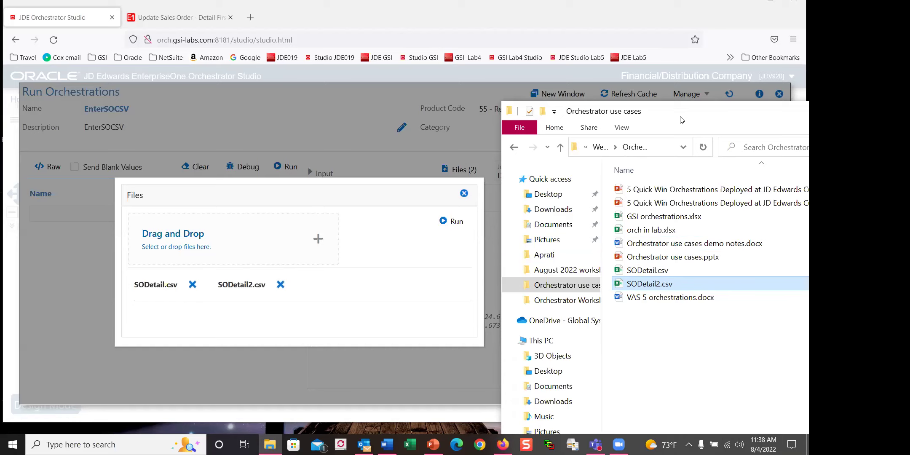
left_click_drag(679, 120, 809, 120)
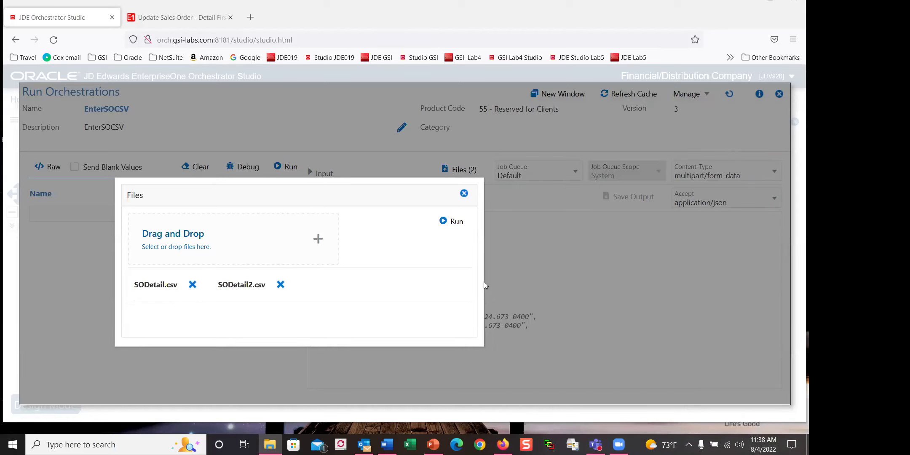
left_click(447, 224)
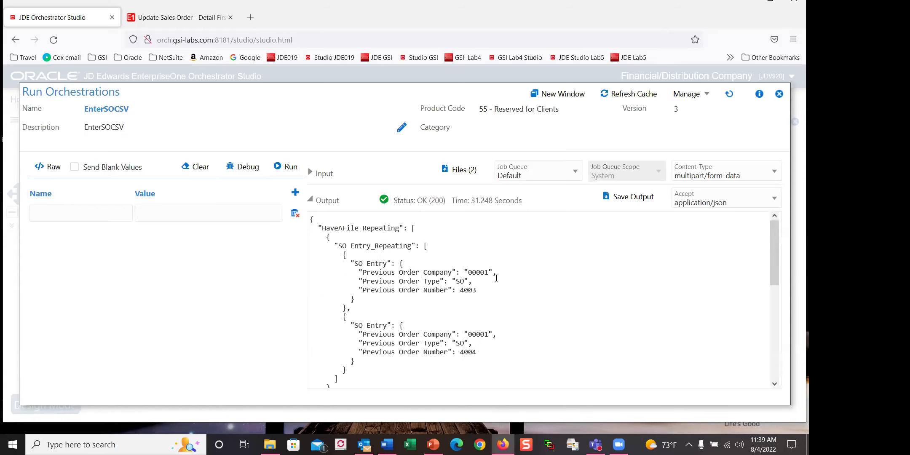
- Examine the EnterSOCSV run output for the order numbers returned by each SO Entry
scroll(484, 293, "down", 1)
scroll(483, 293, "down", 3)
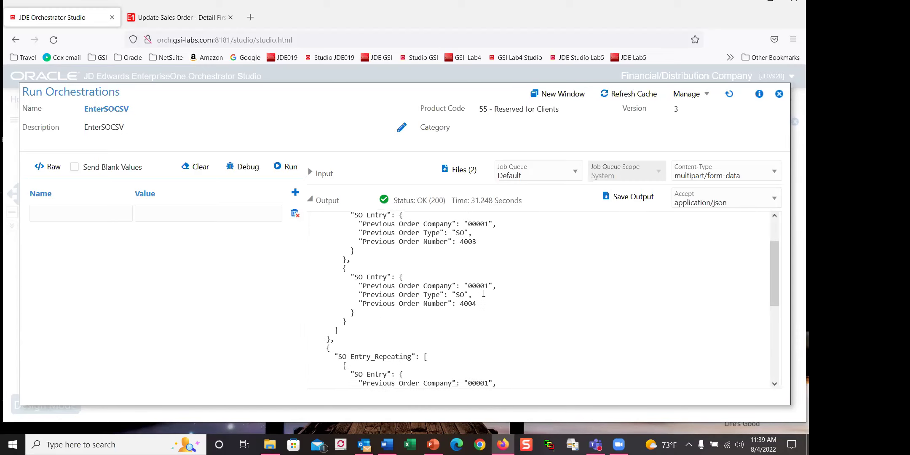
scroll(480, 306, "down", 2)
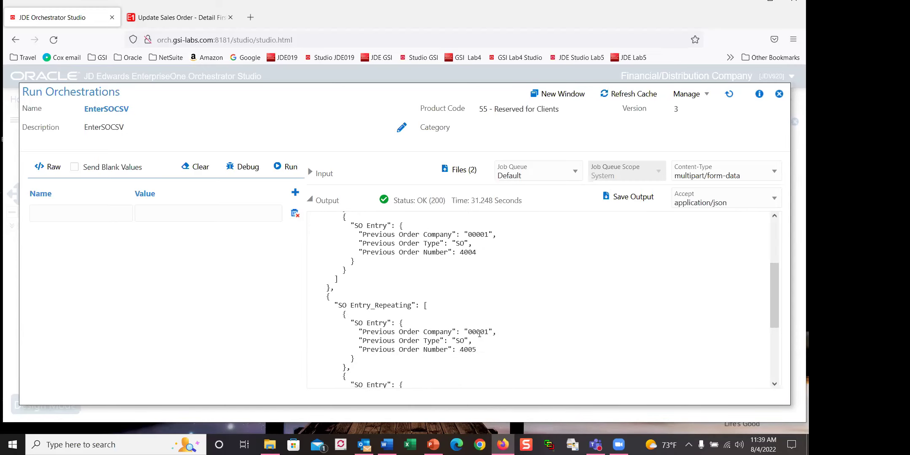
scroll(485, 327, "up", 6)
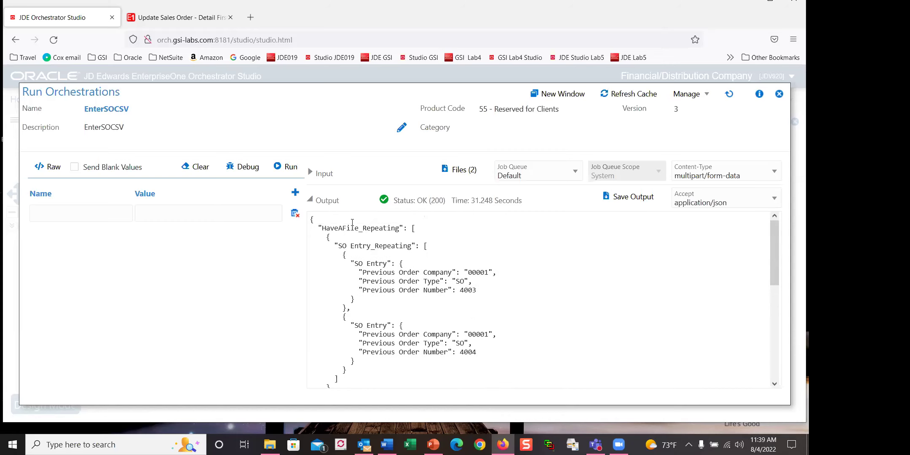
- Switch to JD Edwards and rerun the sales order search to check the orders entered from the CSV files
left_click(187, 18)
left_click(154, 213)
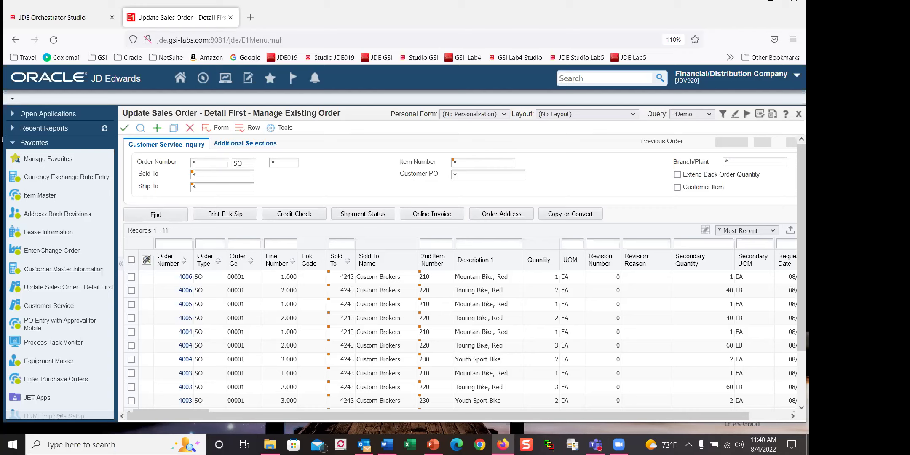
key("alt+Tab")
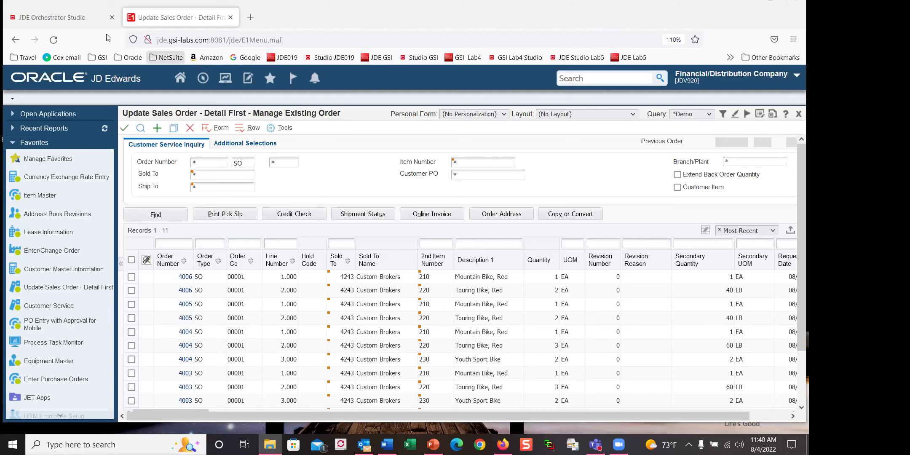
- Return to Orchestrator Studio, close the EnterSOCSV run form and go to the home page
left_click(71, 17)
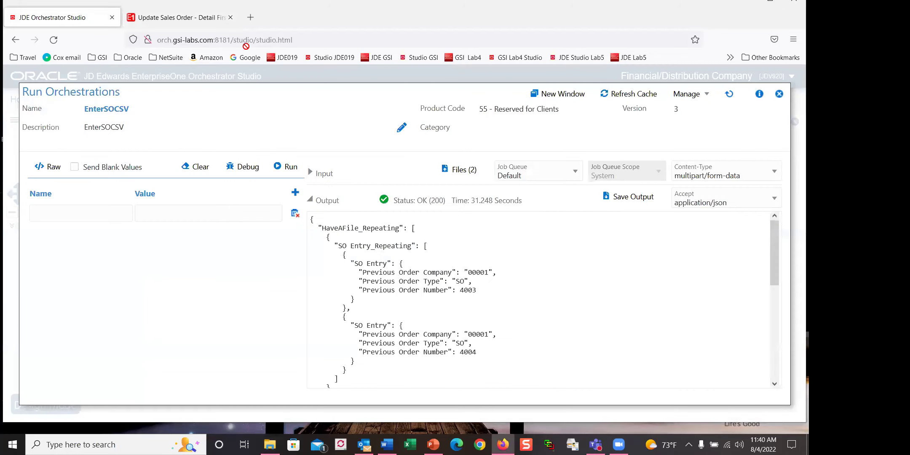
left_click(779, 95)
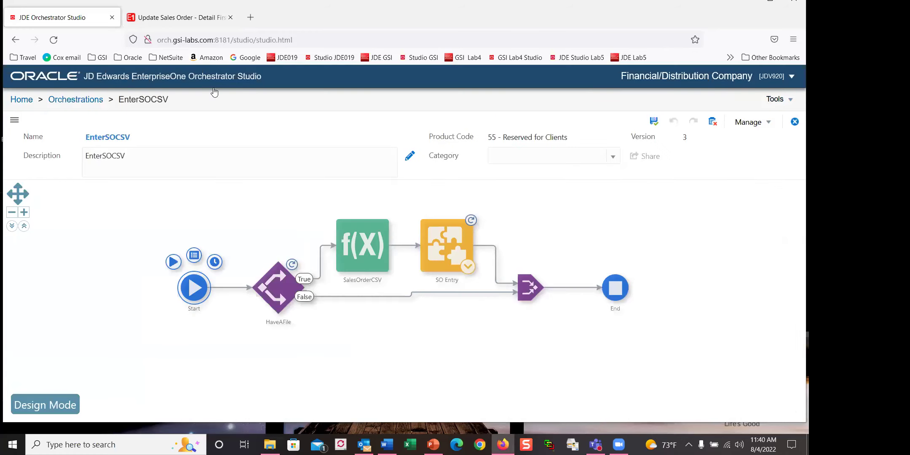
left_click(22, 100)
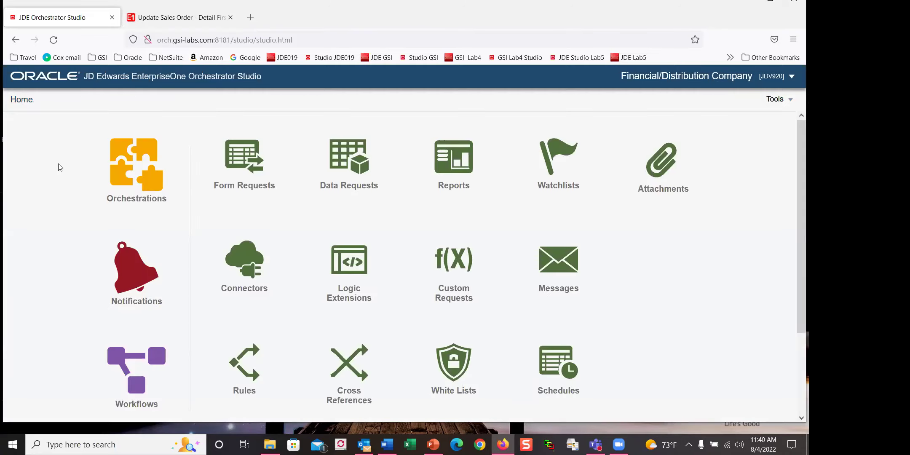
- Search the orchestrations for Inbound and open InboundVouchersIntactAP
left_click(120, 184)
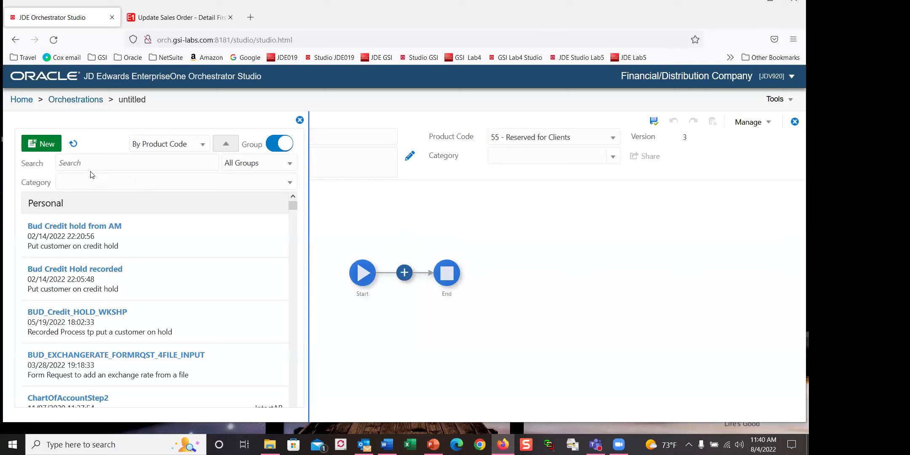
left_click(88, 165)
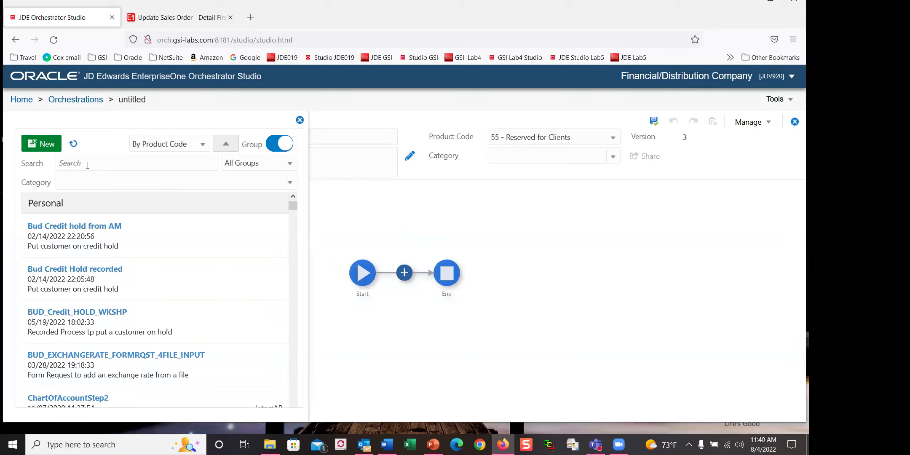
type("l")
type("nboun")
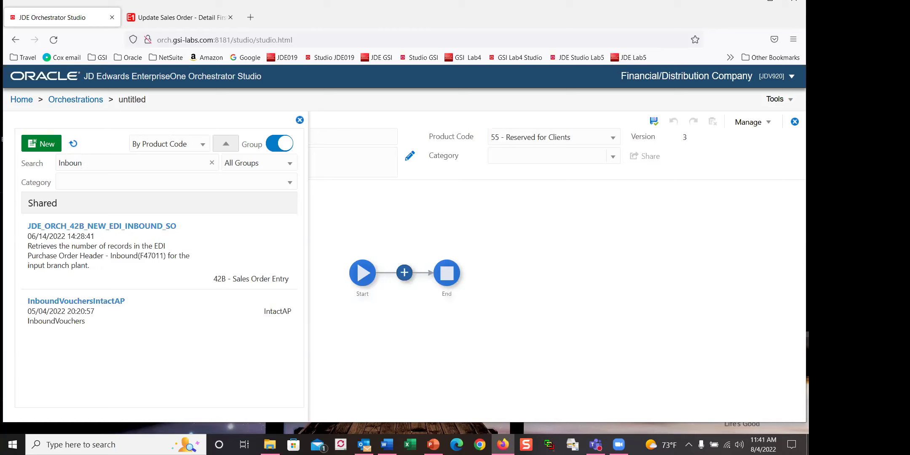
type("d")
left_click(248, 311)
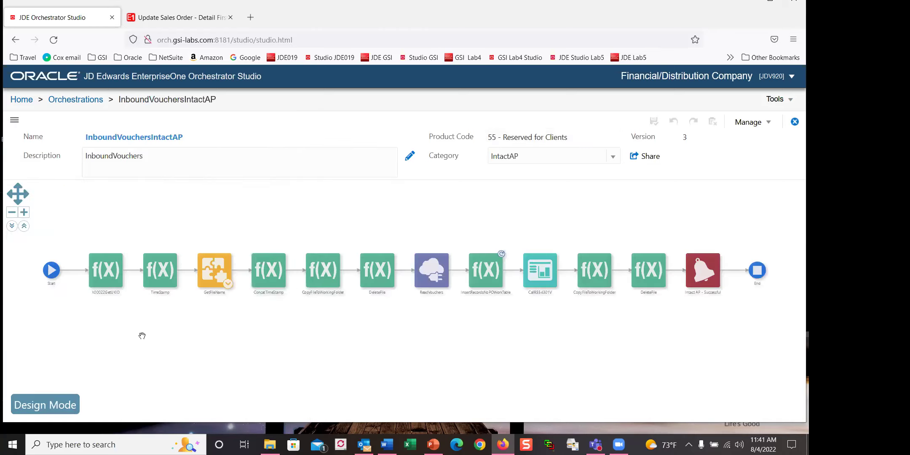
mouse_move(102, 282)
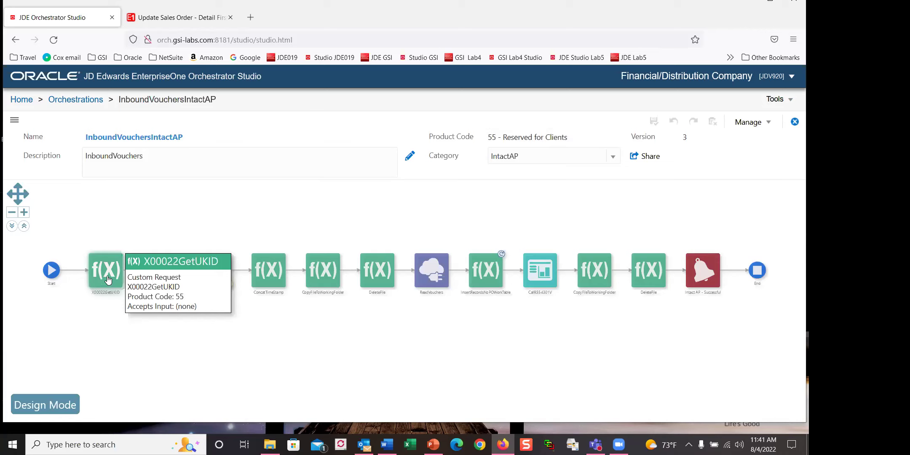
- Inspect the InboundVouchersIntactAP nodes, including TimeStamp, GetFileName, ReadVouchers, the work table insert and the report call, and switch to PowerPoint
mouse_move(168, 276)
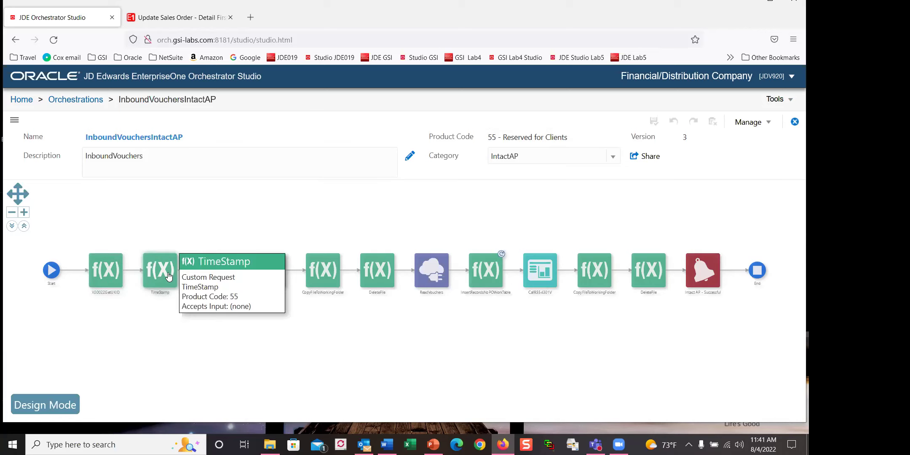
mouse_move(214, 275)
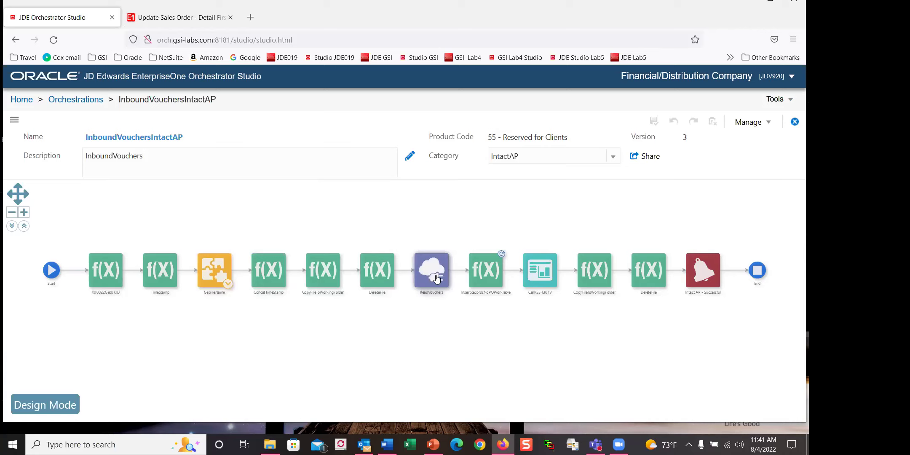
mouse_move(436, 279)
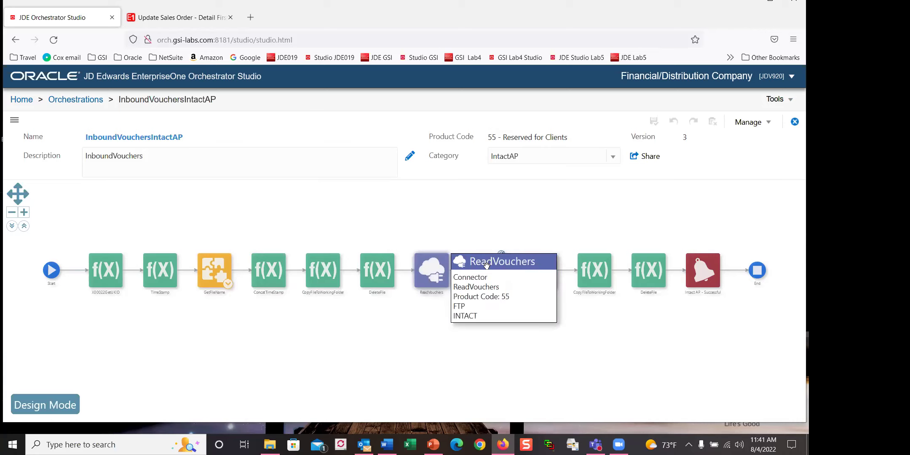
mouse_move(487, 280)
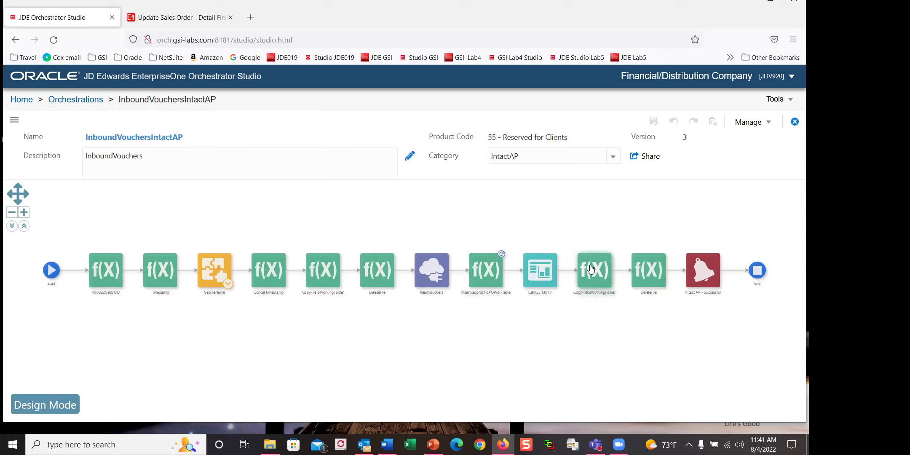
mouse_move(541, 286)
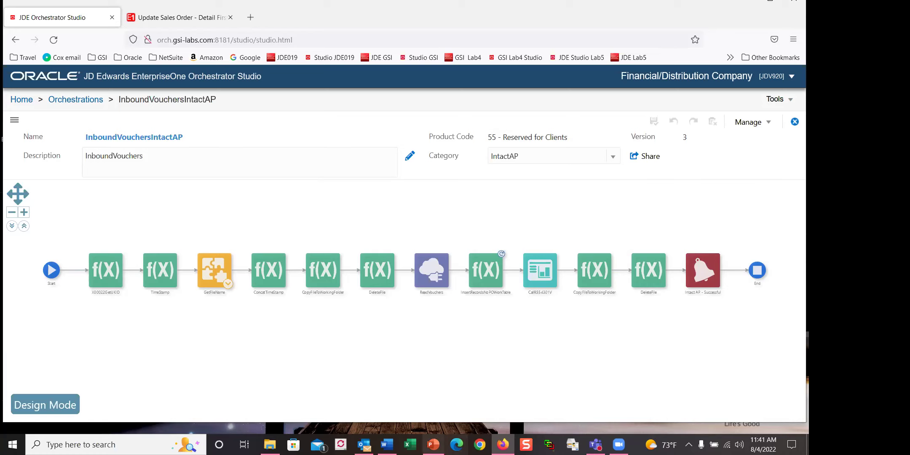
left_click(433, 444)
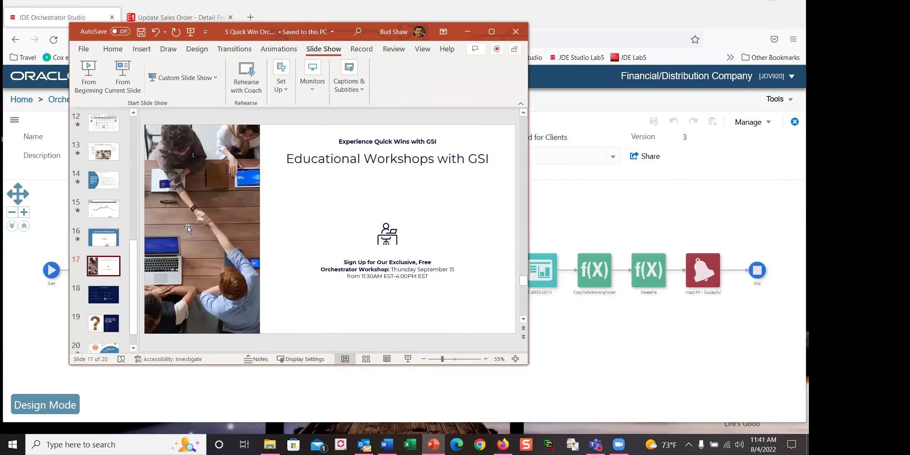
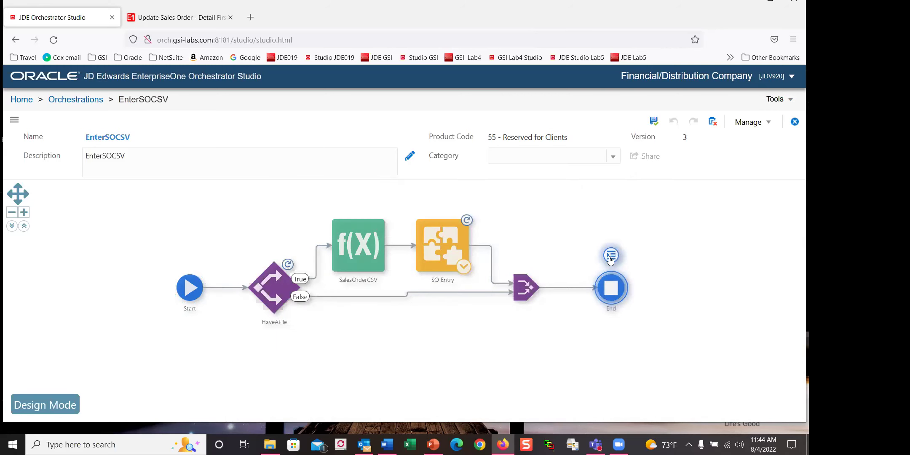
- Review the Outputs and Manipulate Outputs settings on EnterSOCSV's End node, then close them and show the whole diagram
left_click(611, 256)
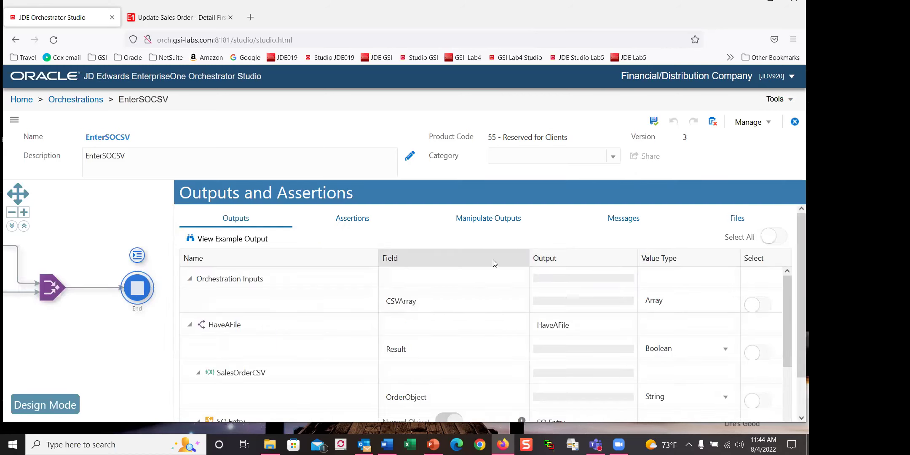
left_click(464, 223)
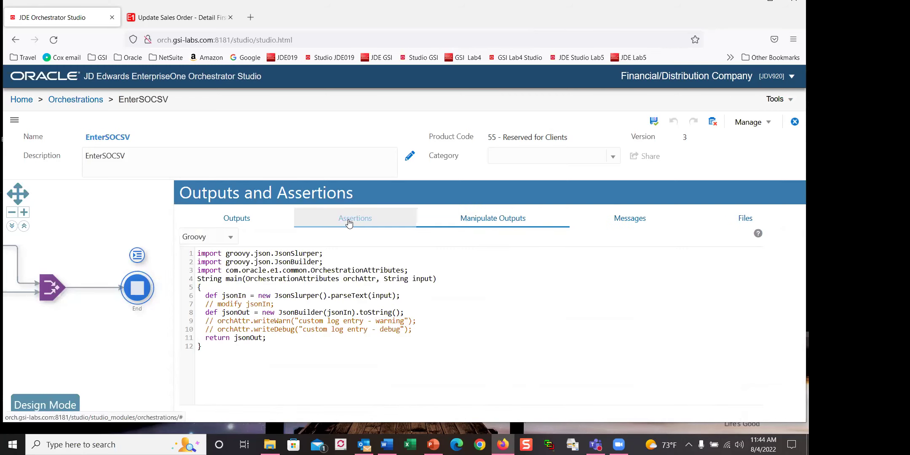
left_click(294, 219)
left_click(256, 221)
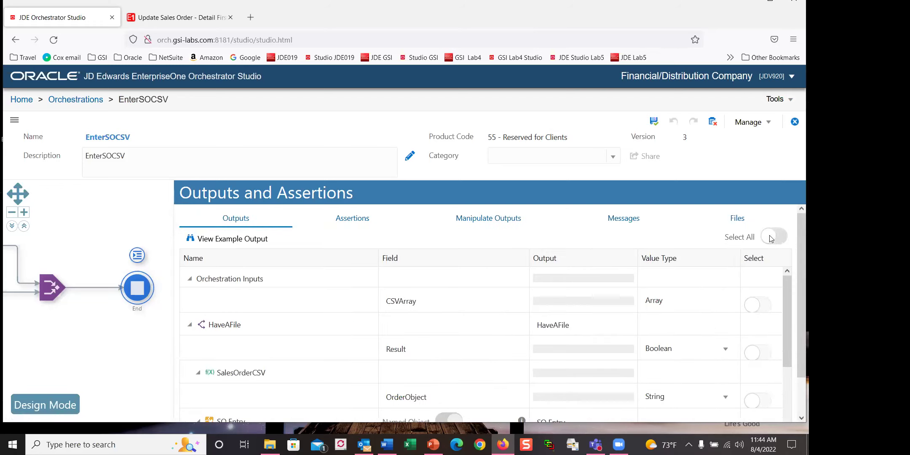
mouse_move(784, 308)
left_mouse_down()
mouse_move(784, 366)
mouse_move(782, 314)
left_mouse_up()
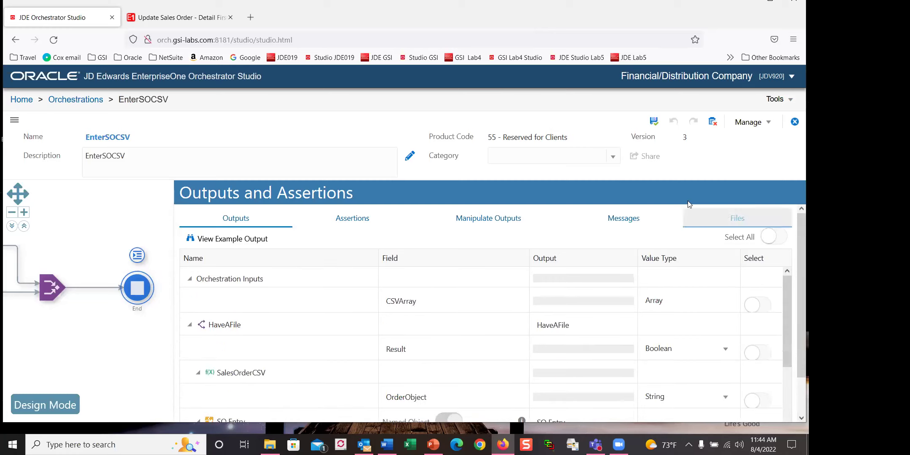
left_click(104, 215)
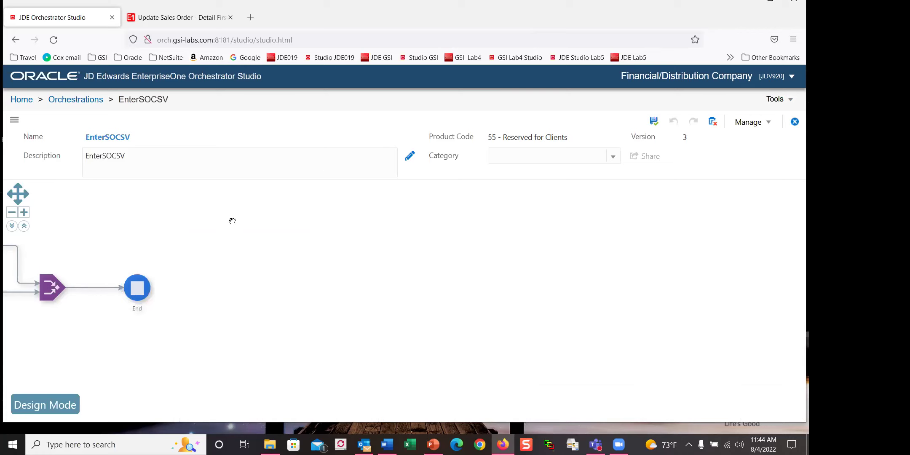
left_click(18, 194)
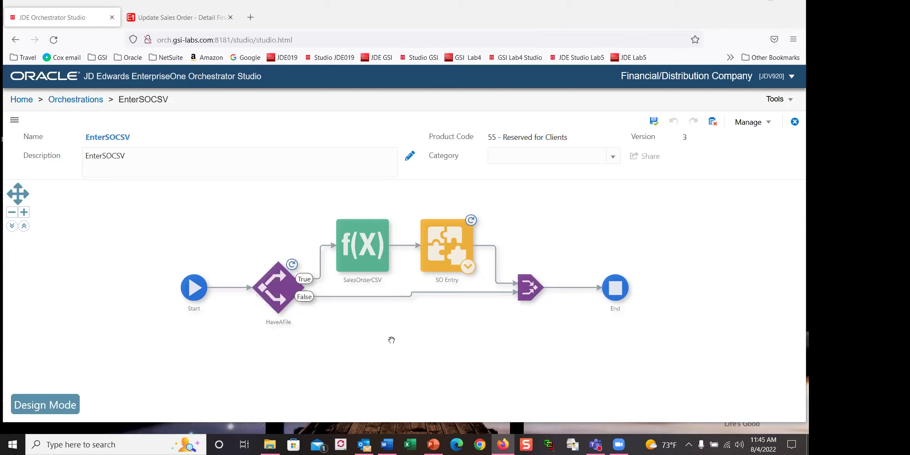
- Switch to JD Edwards, open Currency Exchange Rate Entry and start recording a process with the Process Recorder
left_click(169, 22)
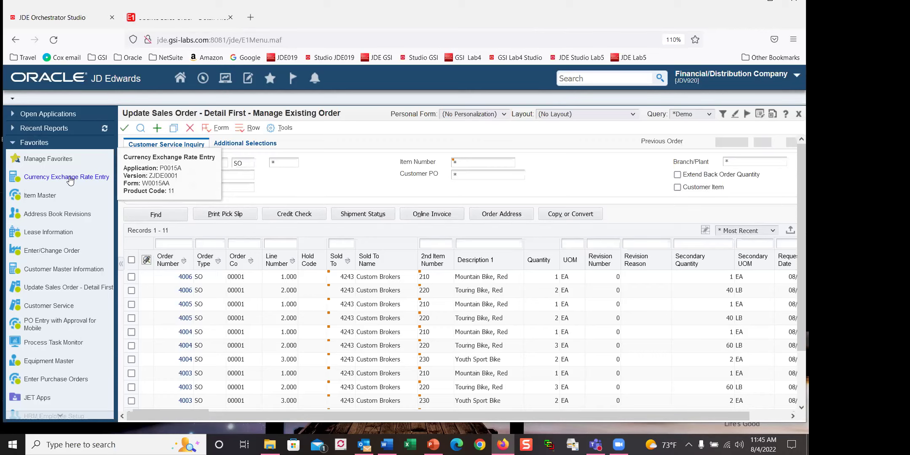
left_click(69, 177)
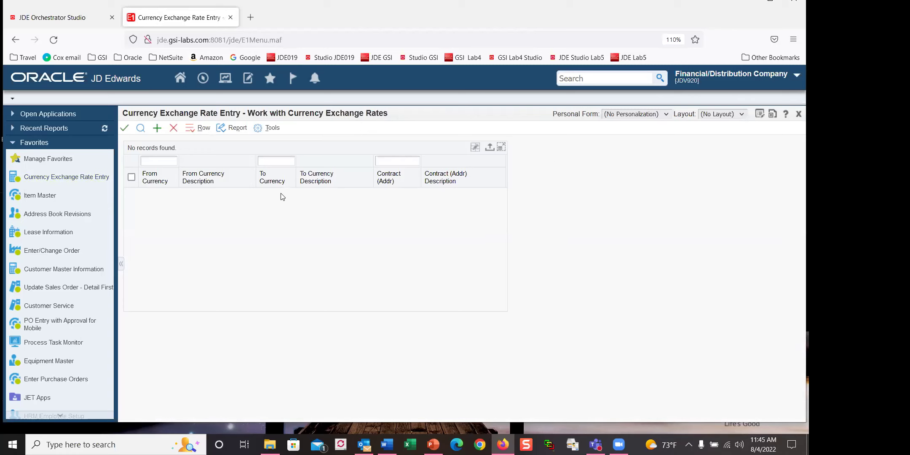
left_click(796, 75)
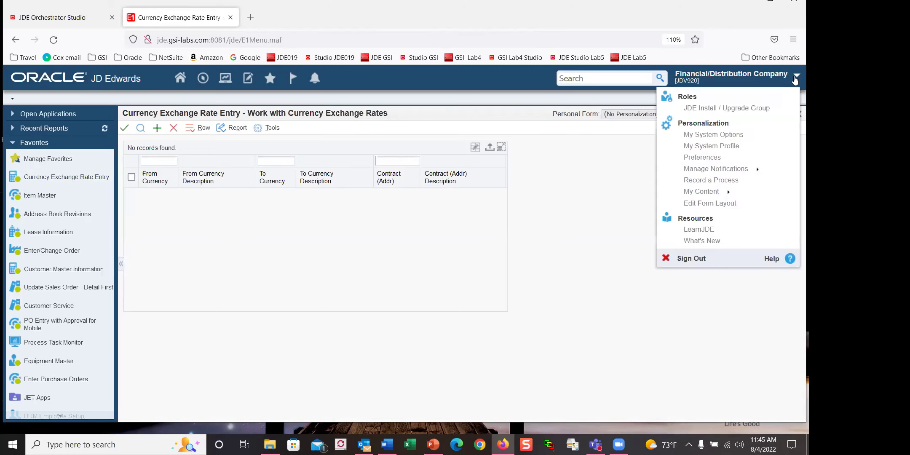
left_click(718, 181)
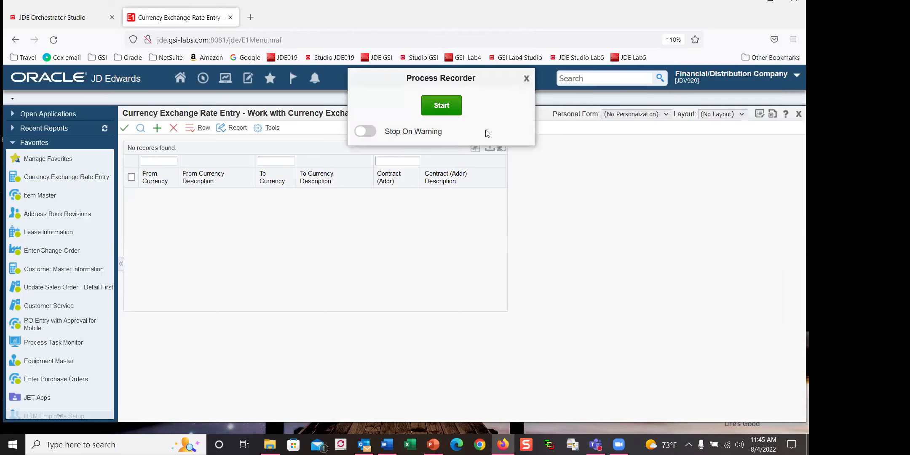
left_click(448, 106)
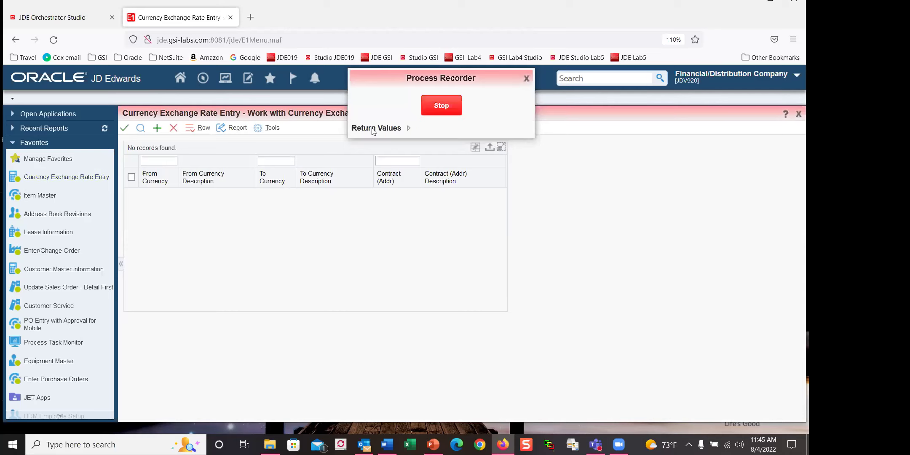
- Add a currency exchange rate record with currency code USD and to currency code EUR
left_click(157, 130)
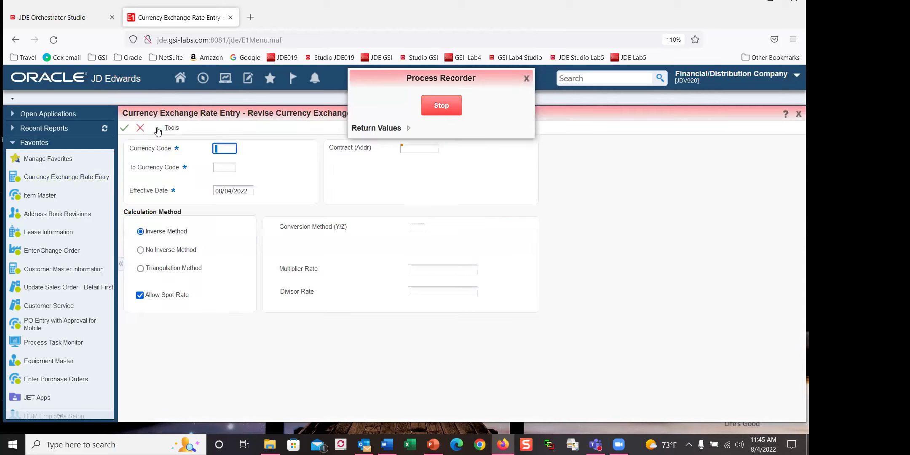
type("usd")
key("Tab")
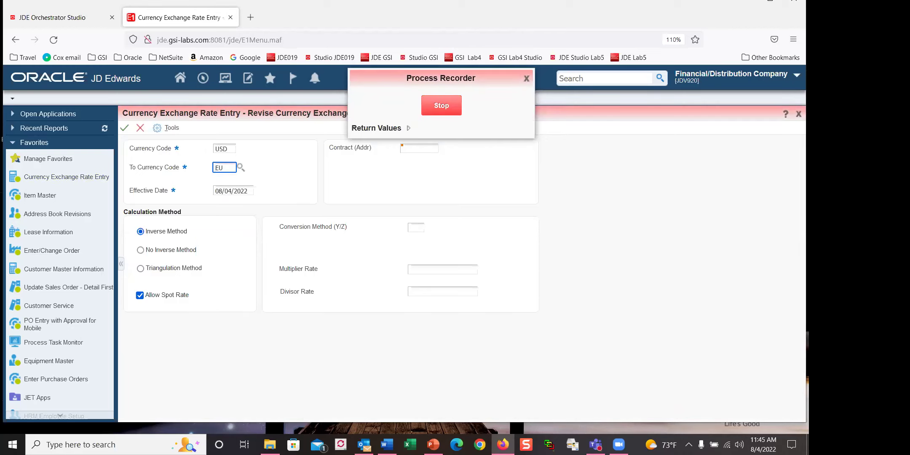
key("Tab")
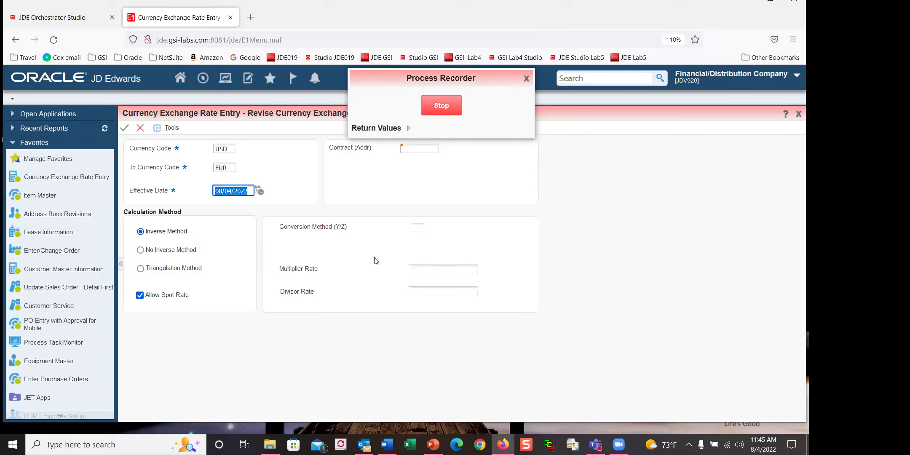
- Set the conversion method to Y and the multiplier rate to 1.0, and try to save the exchange rate
left_click(415, 231)
type("y")
left_click(423, 267)
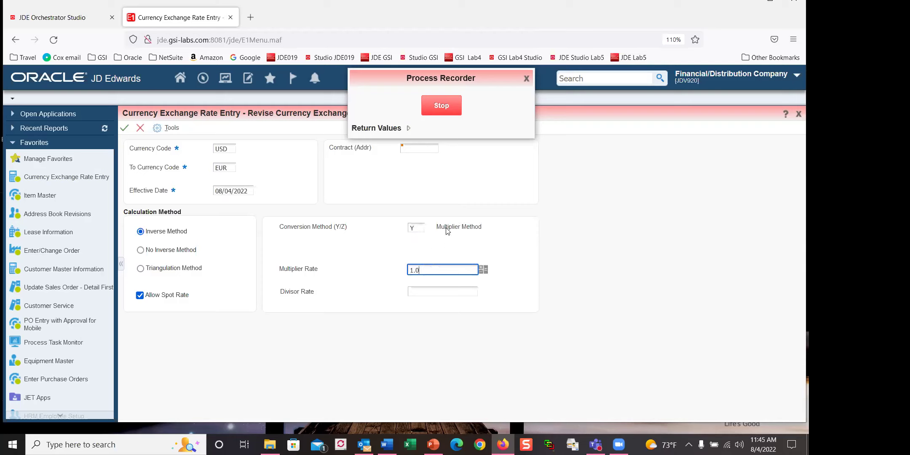
left_click(125, 130)
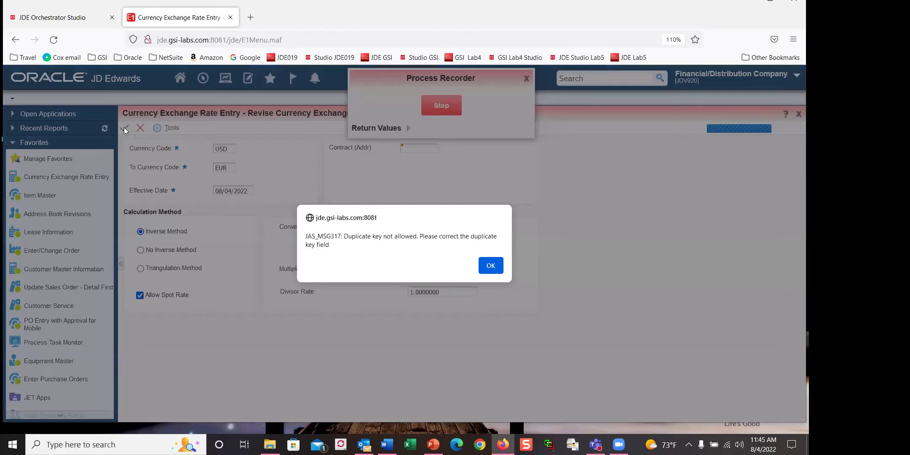
left_click(490, 266)
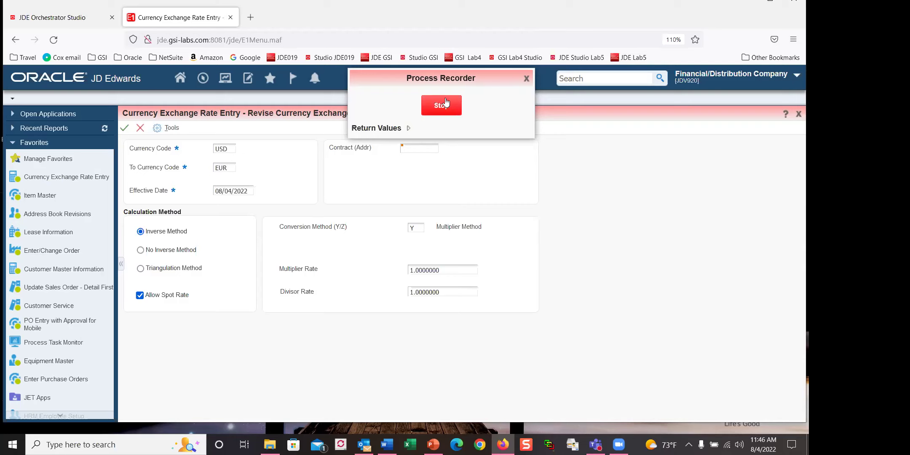
- Return to Orchestrator Studio and open the SO Entry form request inside EnterSOCSV's SO Entry orchestration
left_click(88, 18)
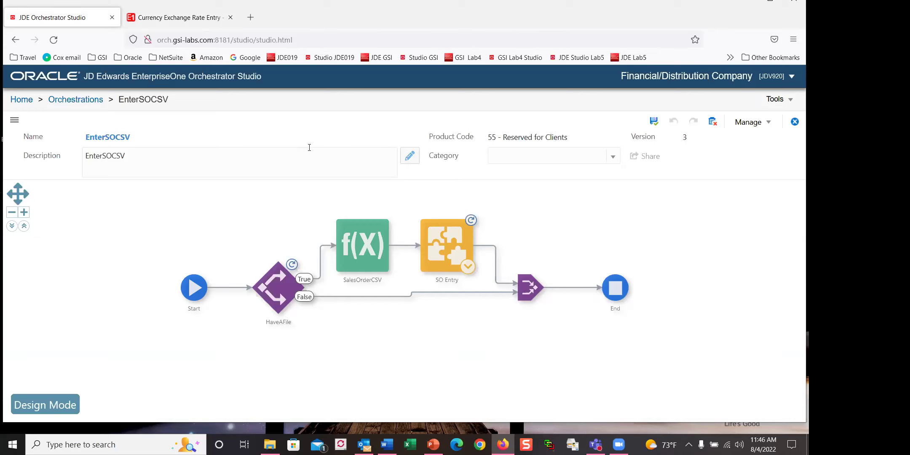
left_click(81, 104)
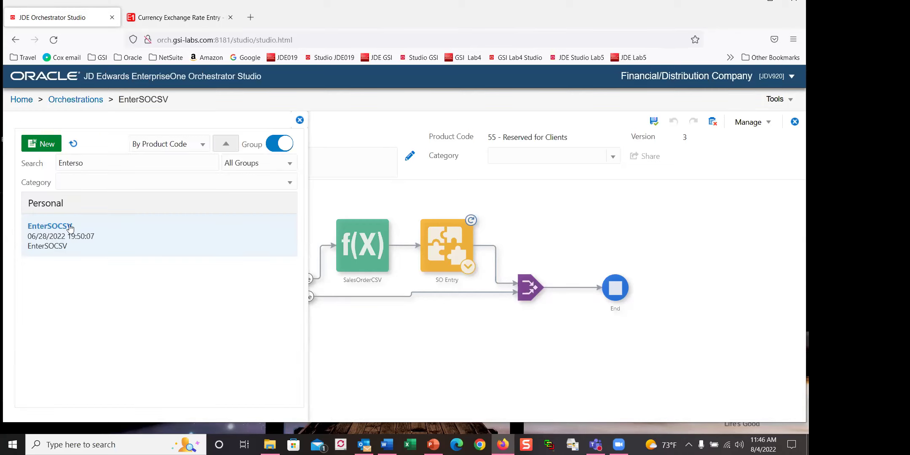
left_click(459, 244)
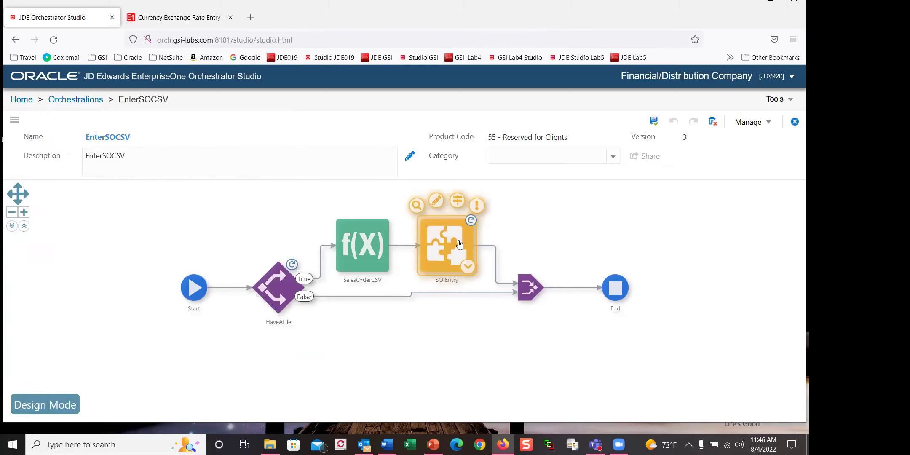
left_click(437, 203)
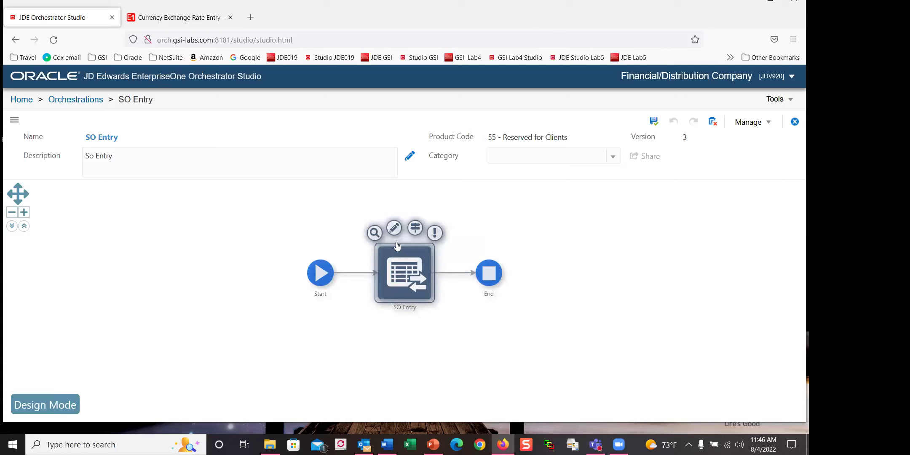
left_click(392, 226)
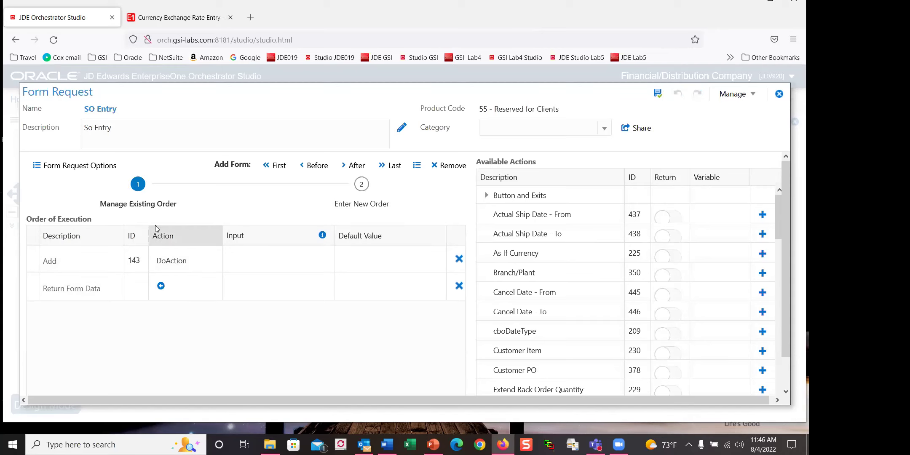
- Review the Enter New Order form's order of execution in the SO Entry form request, then close the request
left_click(361, 203)
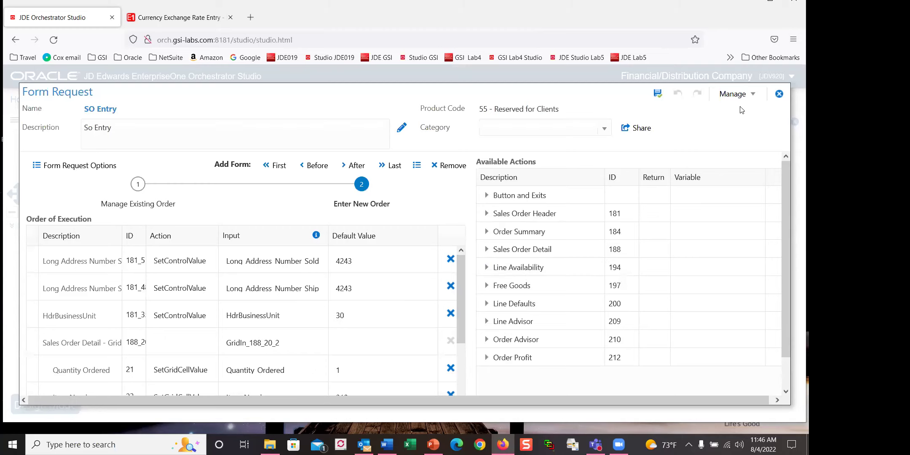
left_click(780, 94)
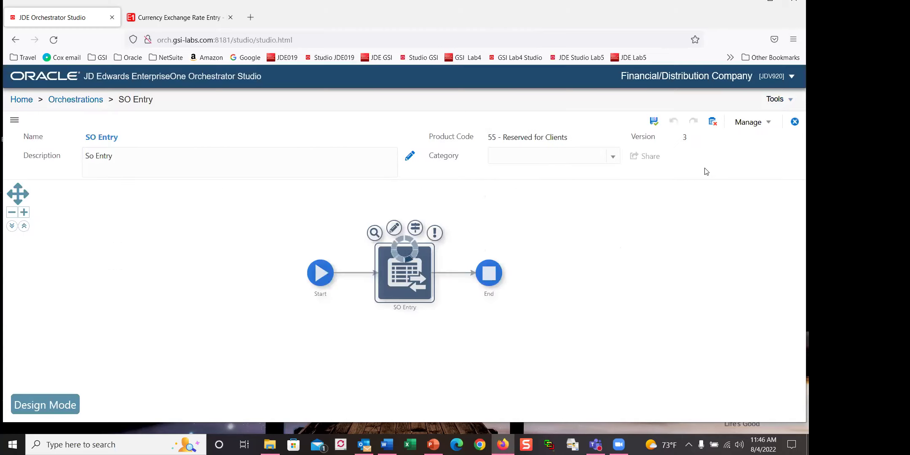
left_click(478, 384)
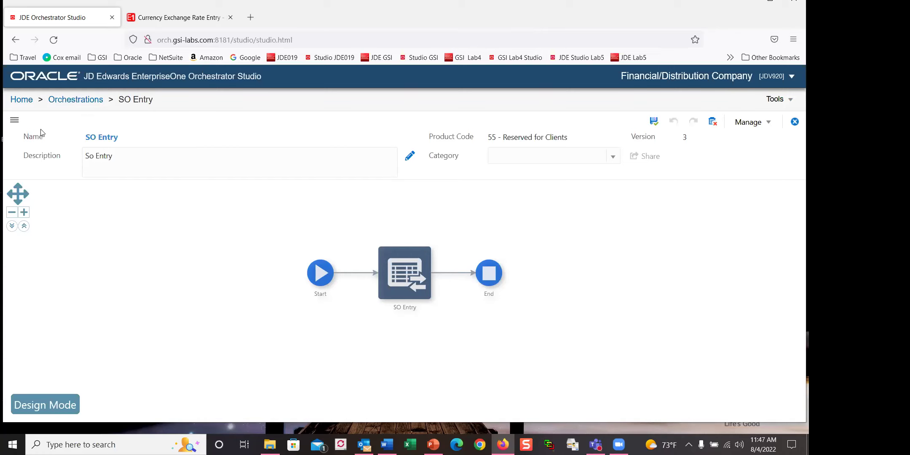
- Go to the Orchestrator Studio home page, list the data requests and open ALL_BP1
left_click(17, 105)
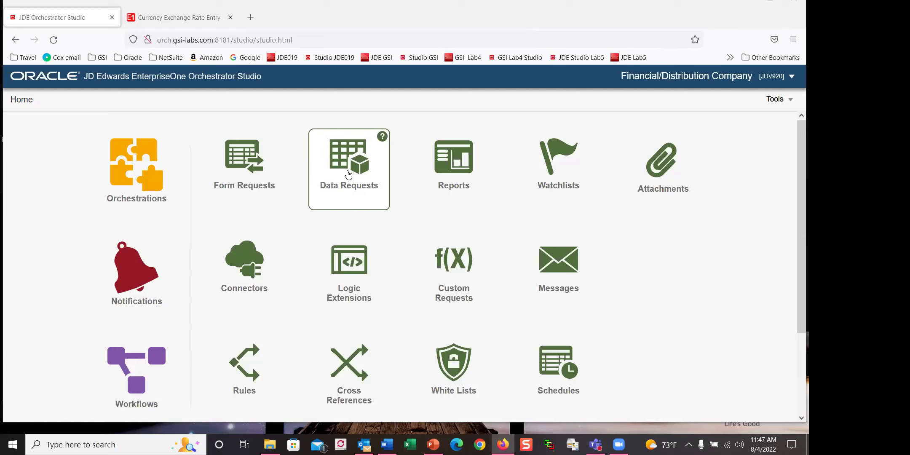
left_click(348, 176)
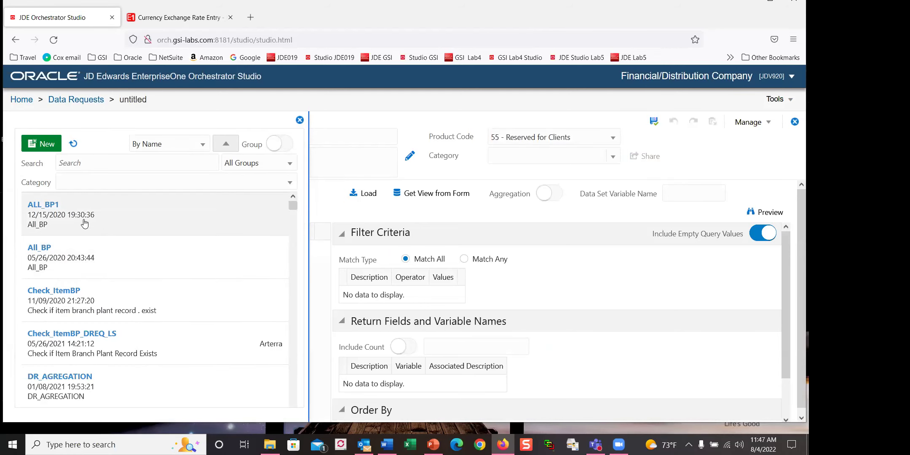
left_click(75, 211)
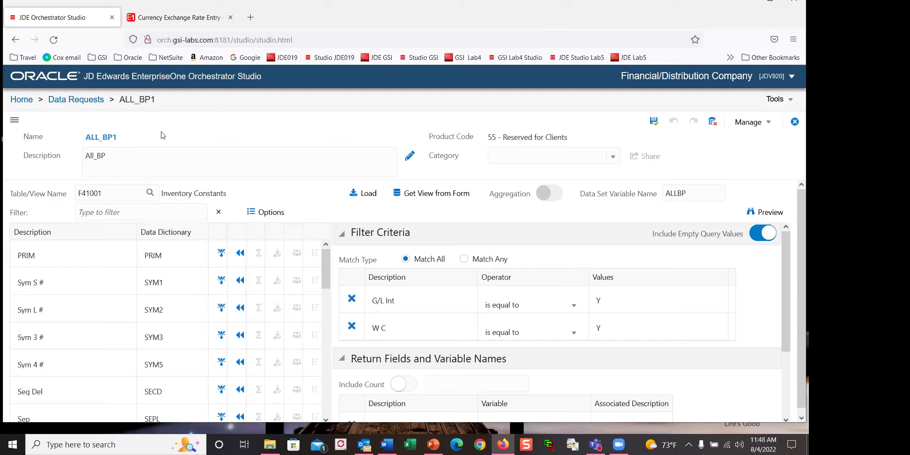
- Leave the ALL_BP1 data request for the Orchestrator Studio home page and list the form requests
left_click(71, 104)
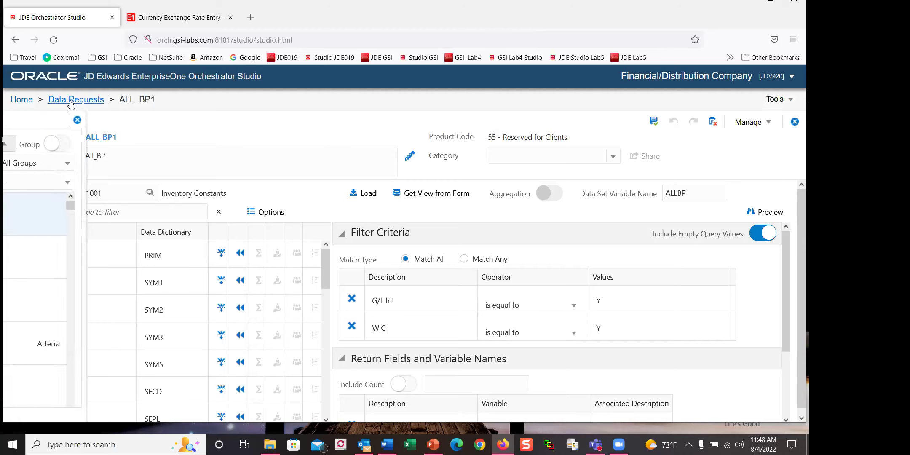
left_click(17, 103)
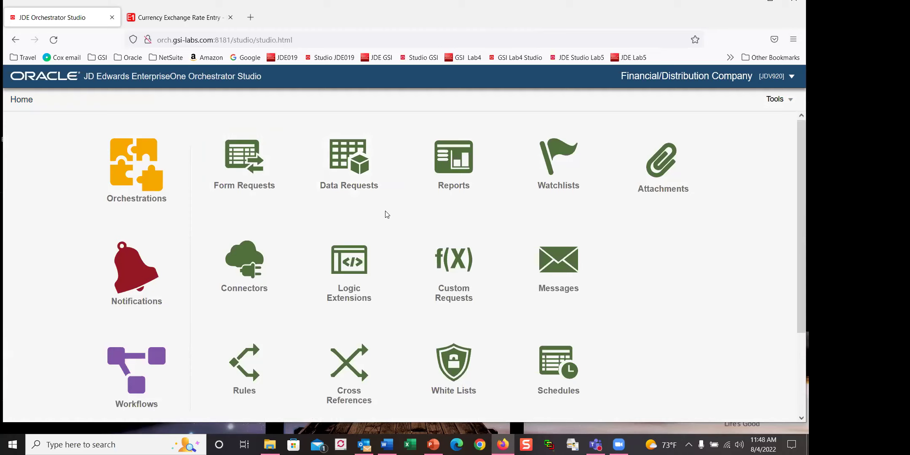
left_click(242, 185)
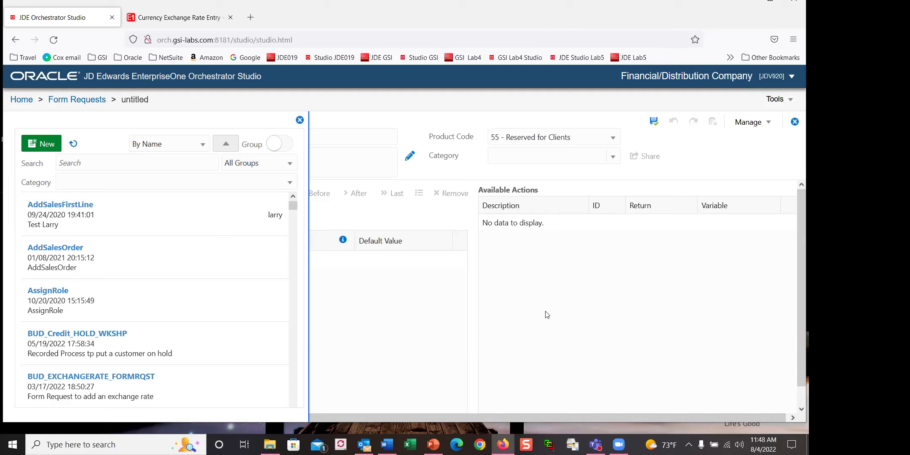
- Return to the Currency Exchange Rate Entry form, stop and discard the process recording, and close the Process Recorder
left_click(175, 21)
left_click(434, 112)
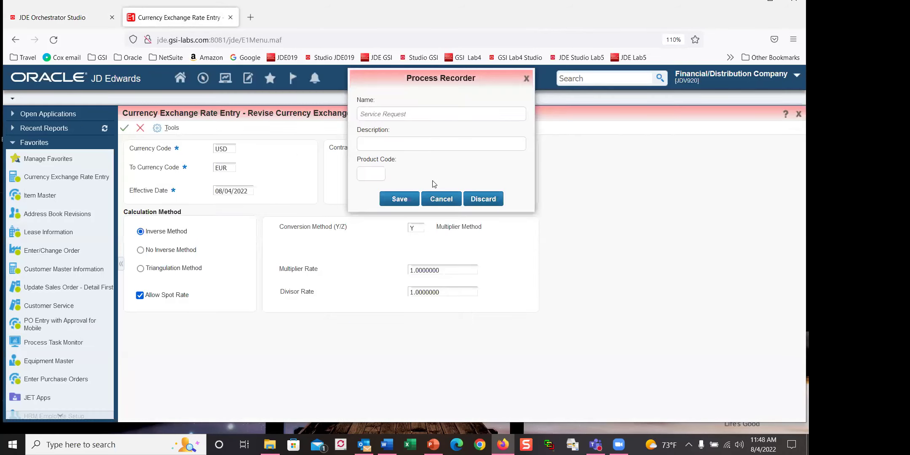
left_click(458, 201)
left_click(448, 112)
left_click(484, 199)
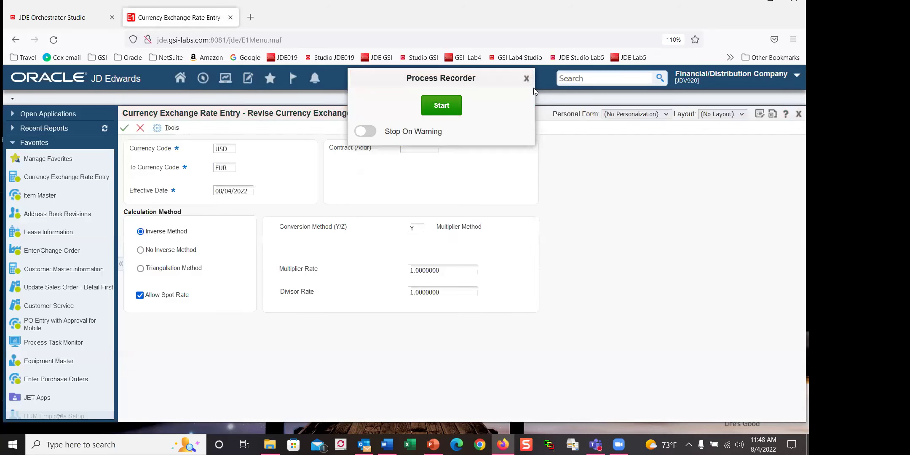
left_click(527, 79)
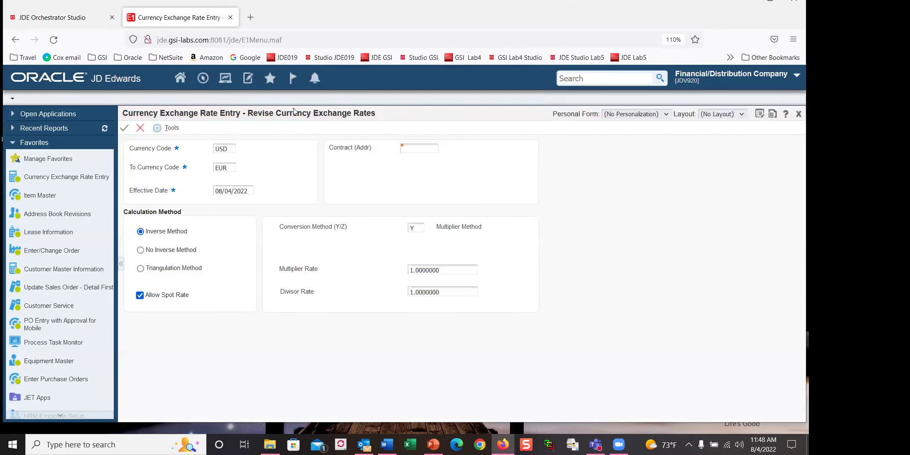
- Browse the EnterpriseOne task hierarchy through Logistics Management and Inventory Management to the Inventory Setup applications
left_click(203, 78)
left_click(218, 131)
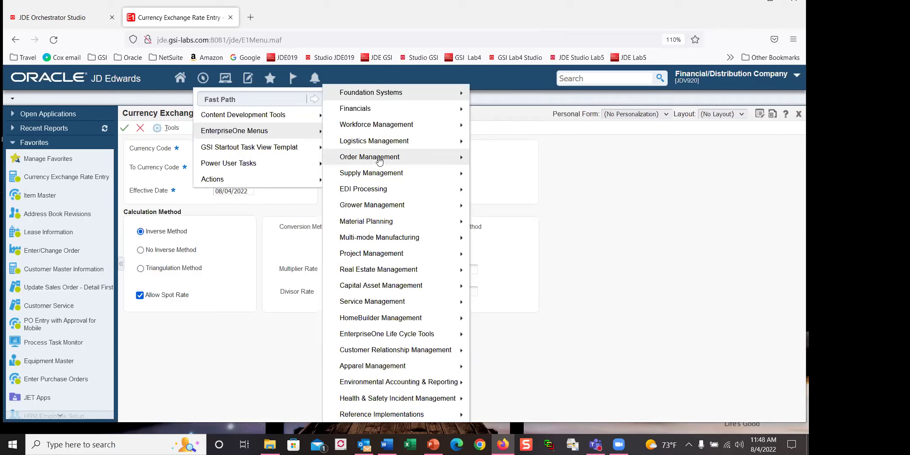
left_click(376, 141)
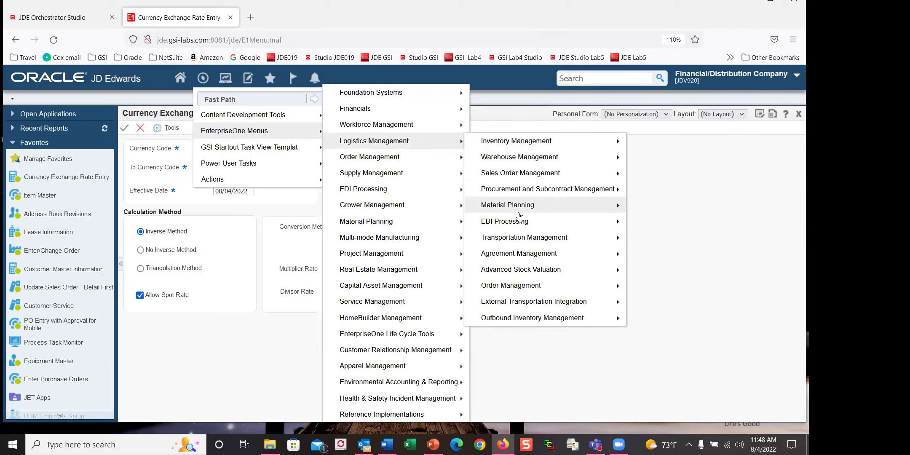
left_click(523, 140)
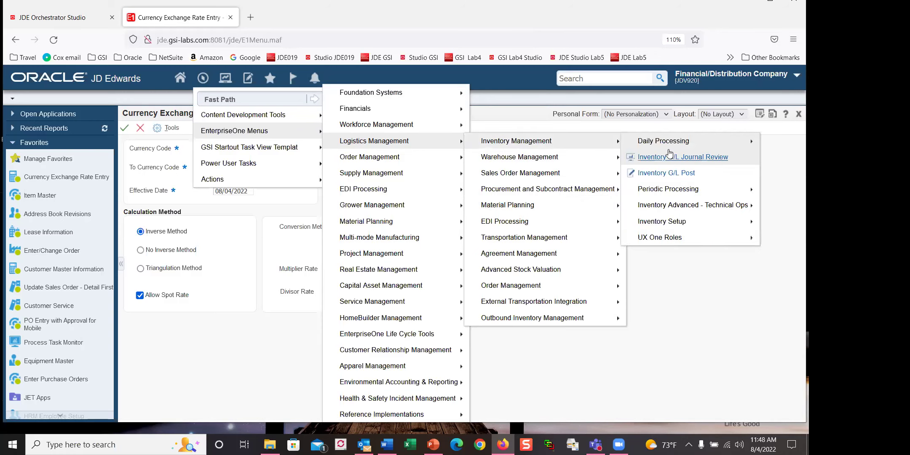
left_click(659, 223)
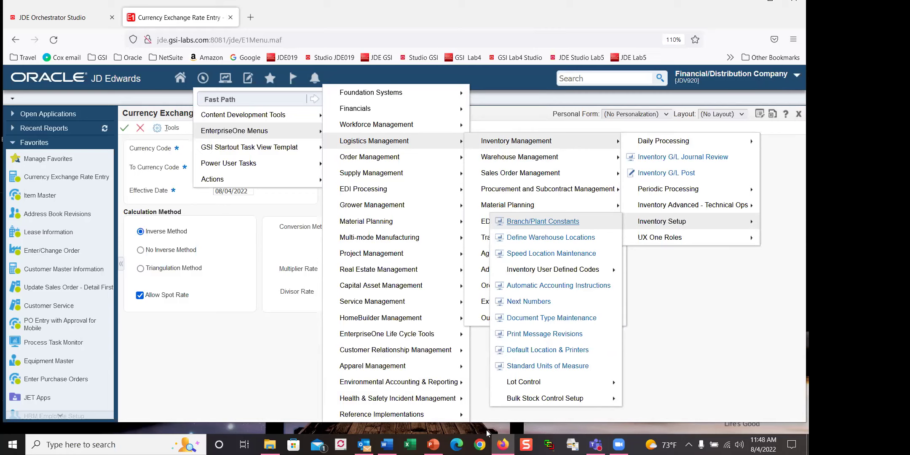
- Switch to the 5 Quick Win Orchestrations presentation in PowerPoint, maximize its window and bring the thumbnails of slides 17 to 20 into view
mouse_move(503, 445)
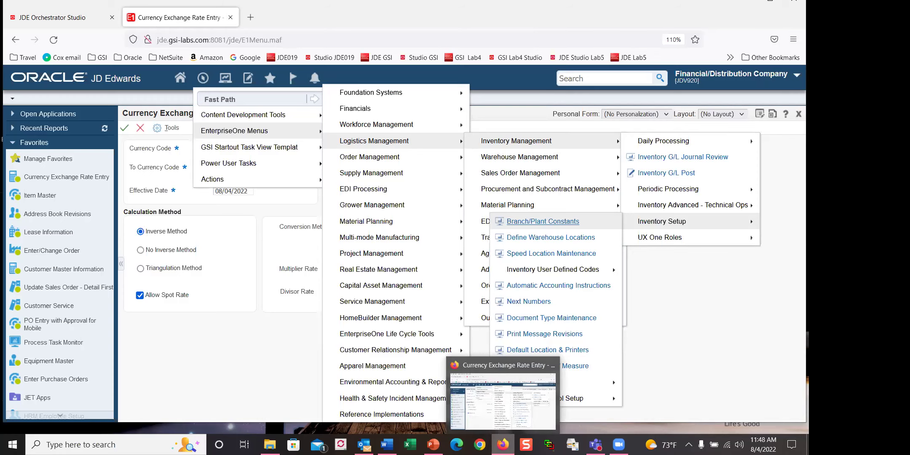
left_click(502, 444)
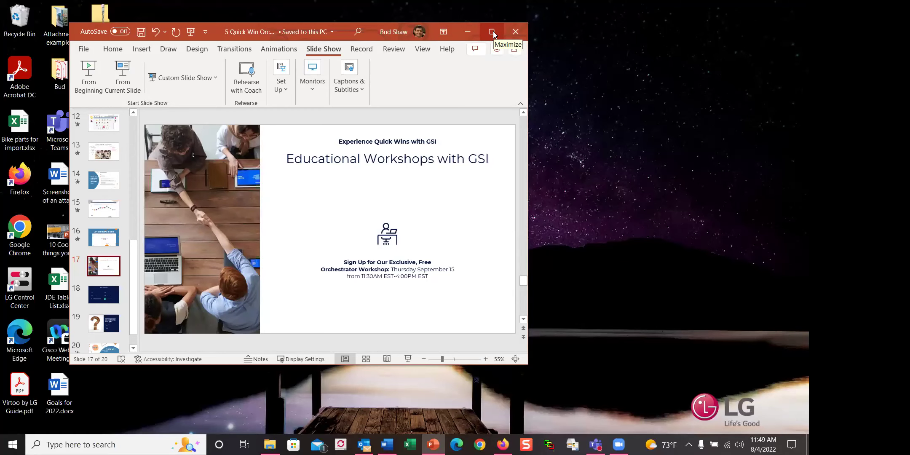
left_click(492, 33)
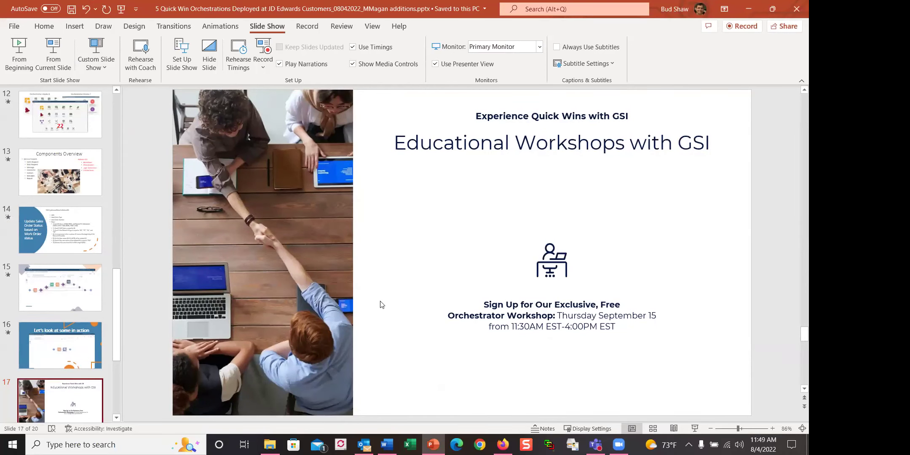
left_click_drag(115, 327, 106, 381)
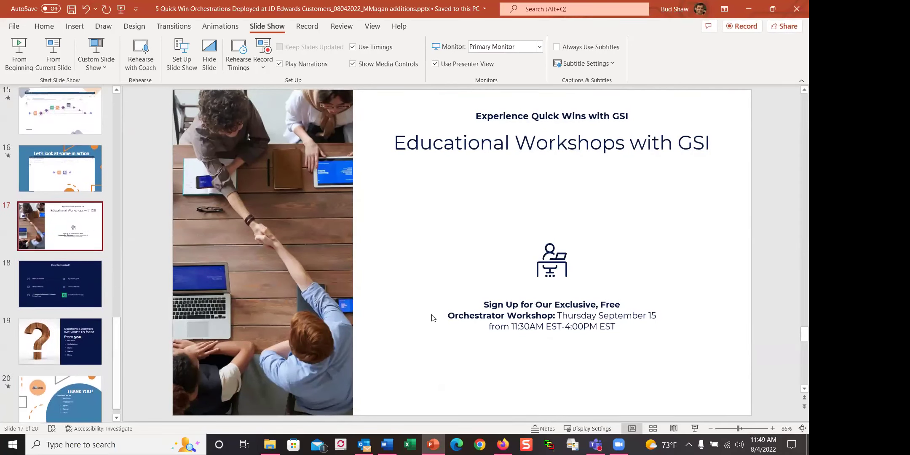